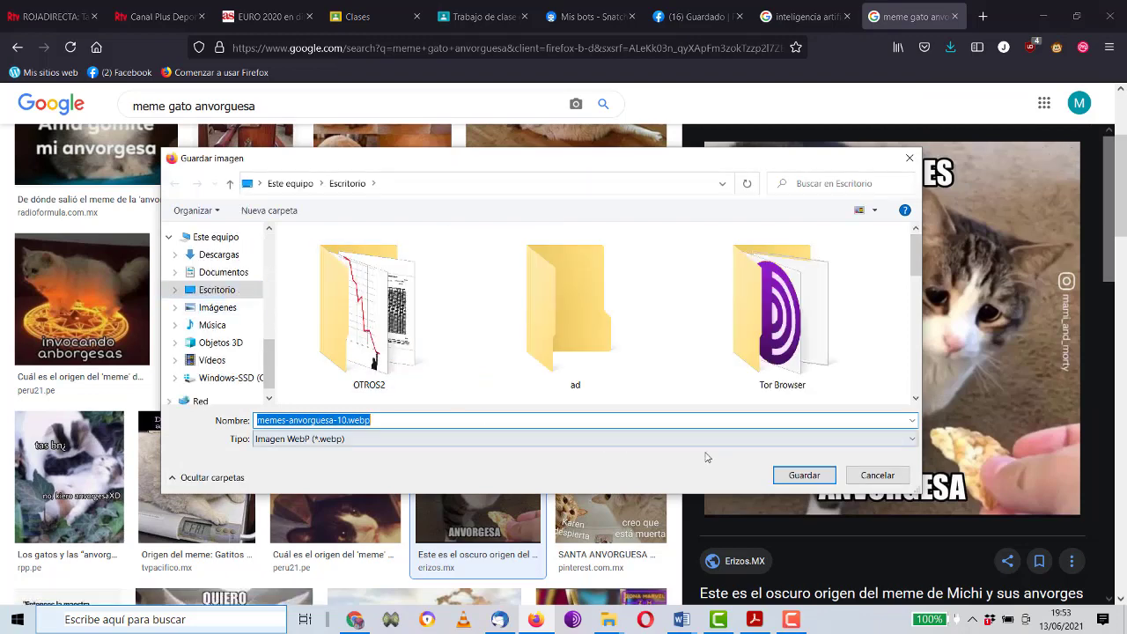
Save the cat meme image to the desktop as memes-anvorguesa-10.webp.
left_click(788, 469)
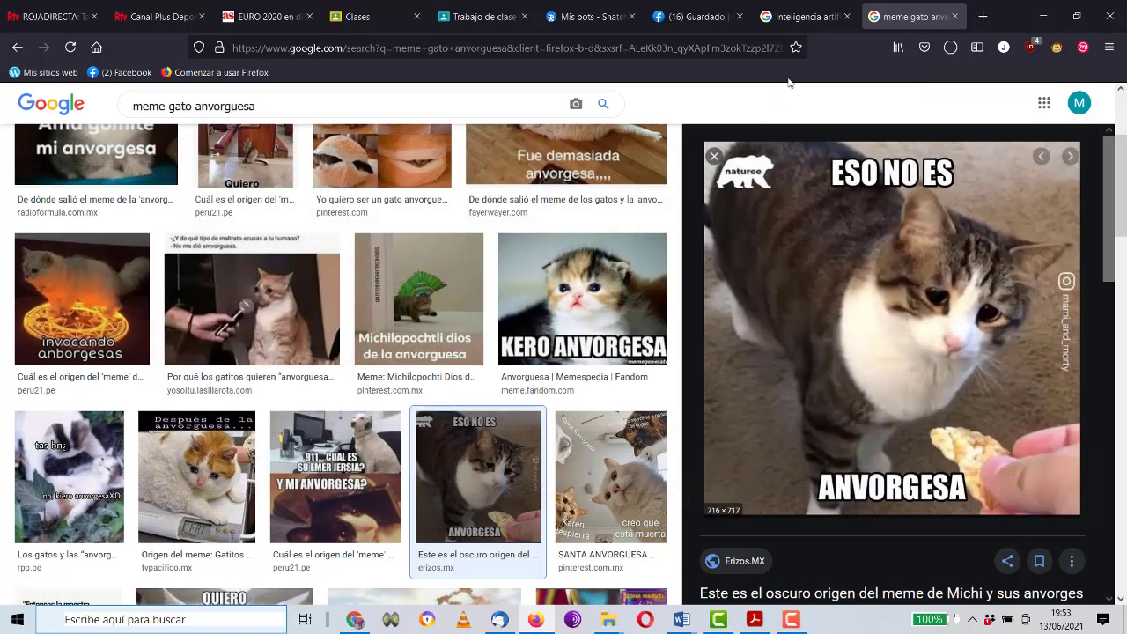
Start a new blank bot in SnatchBot and name it GatoNicasio.
left_click(566, 24)
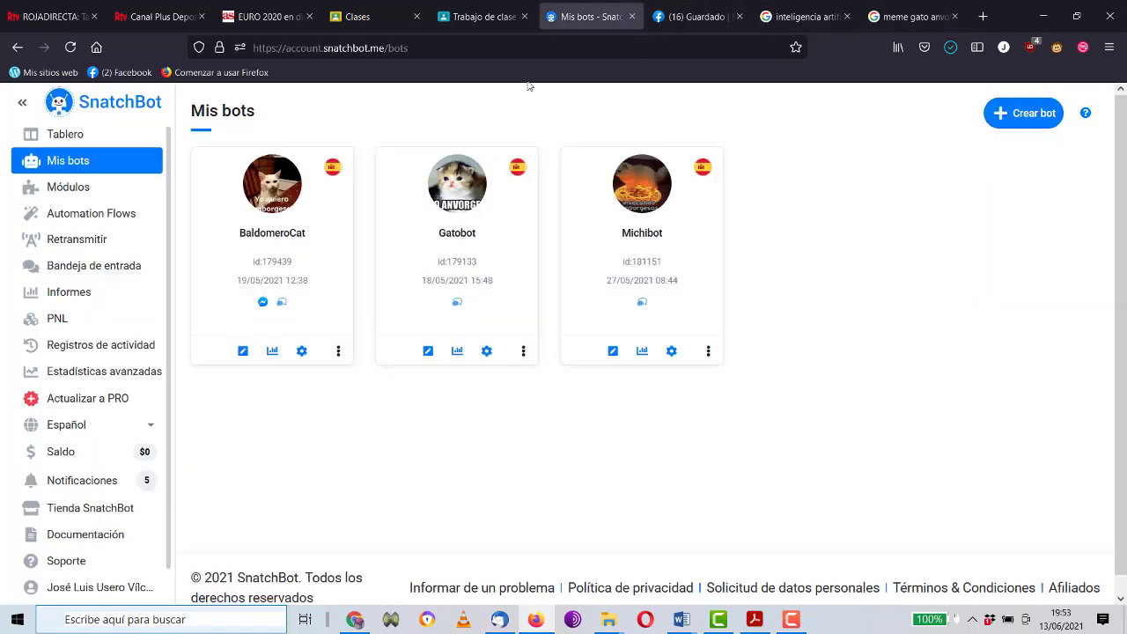
left_click(1018, 120)
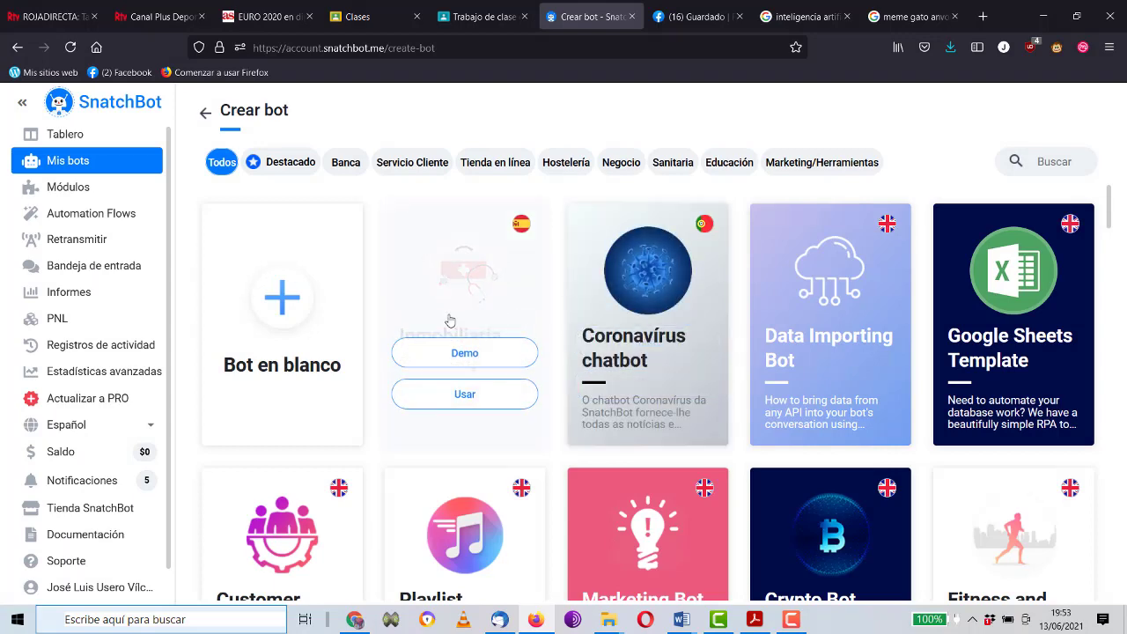
left_click(352, 323)
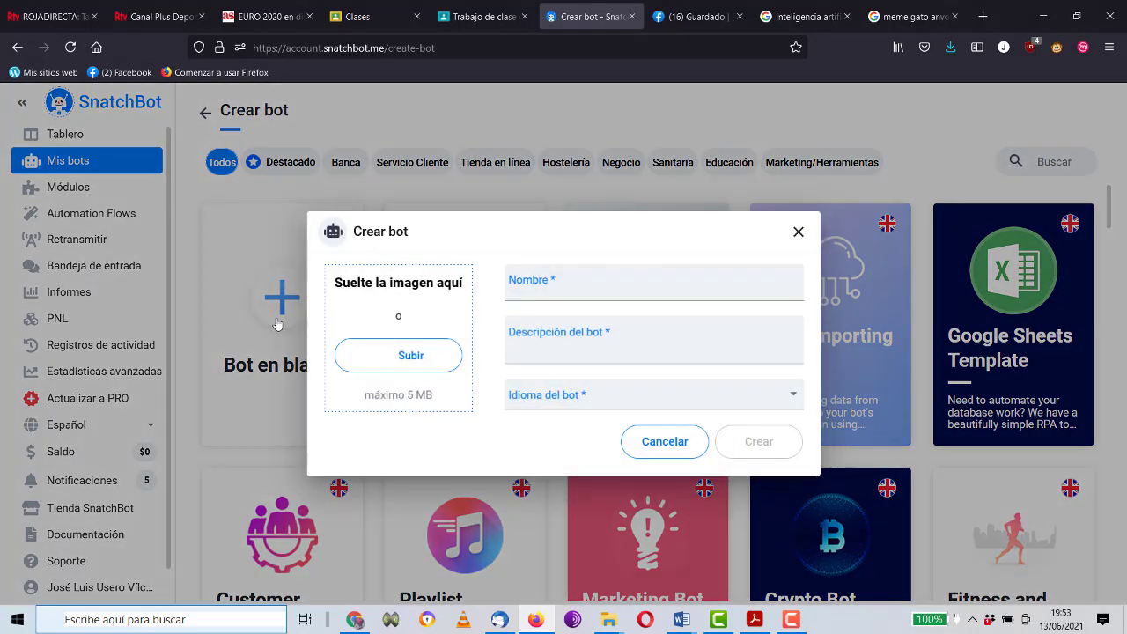
left_click(544, 283)
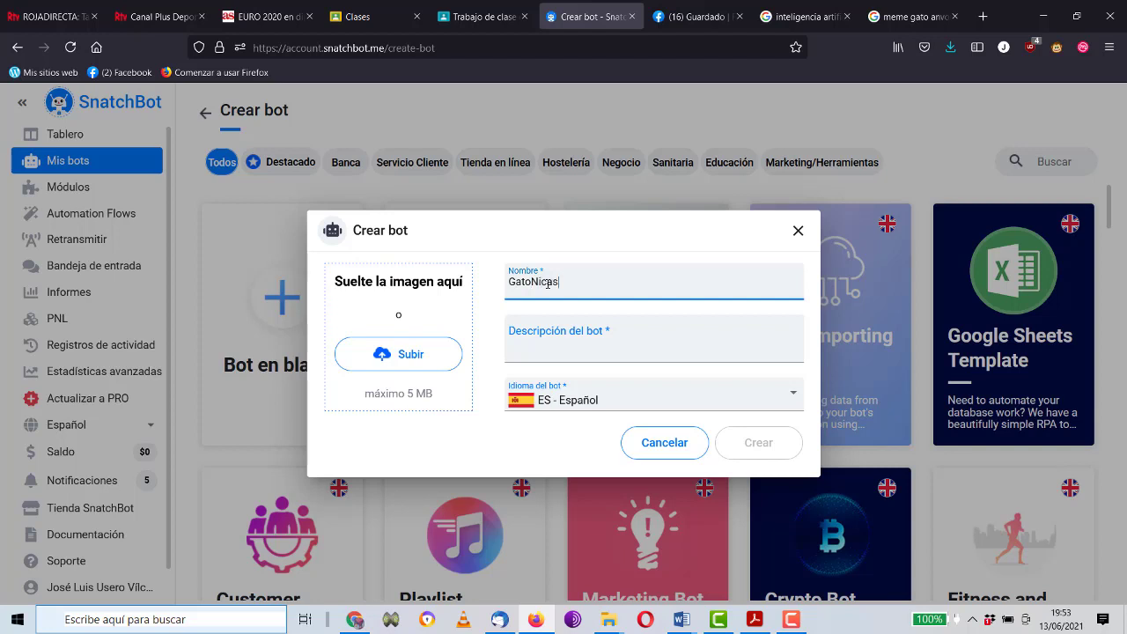
left_click(560, 321)
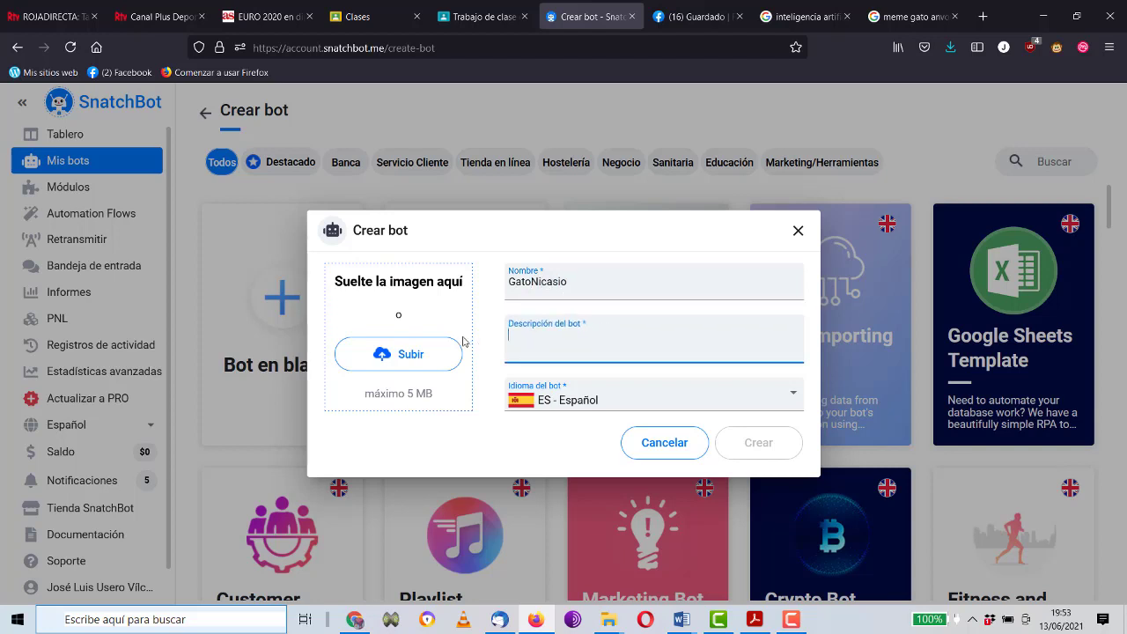
Try to use memes-anvorguesa-10.webp from the desktop as the bot's image.
left_click(608, 619)
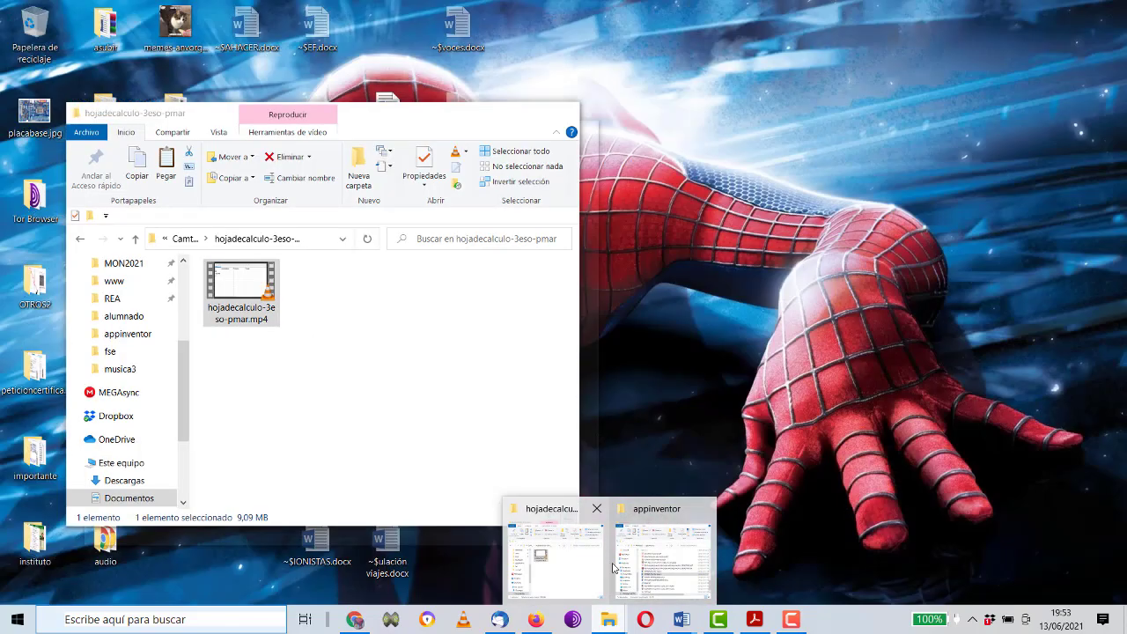
left_click(634, 564)
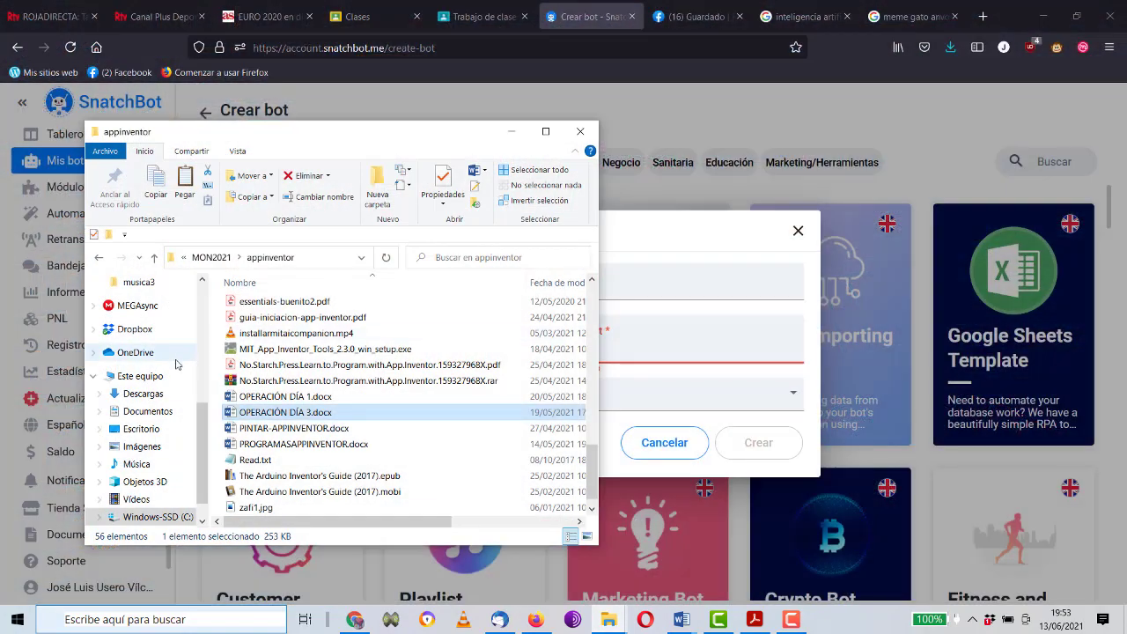
left_click(141, 429)
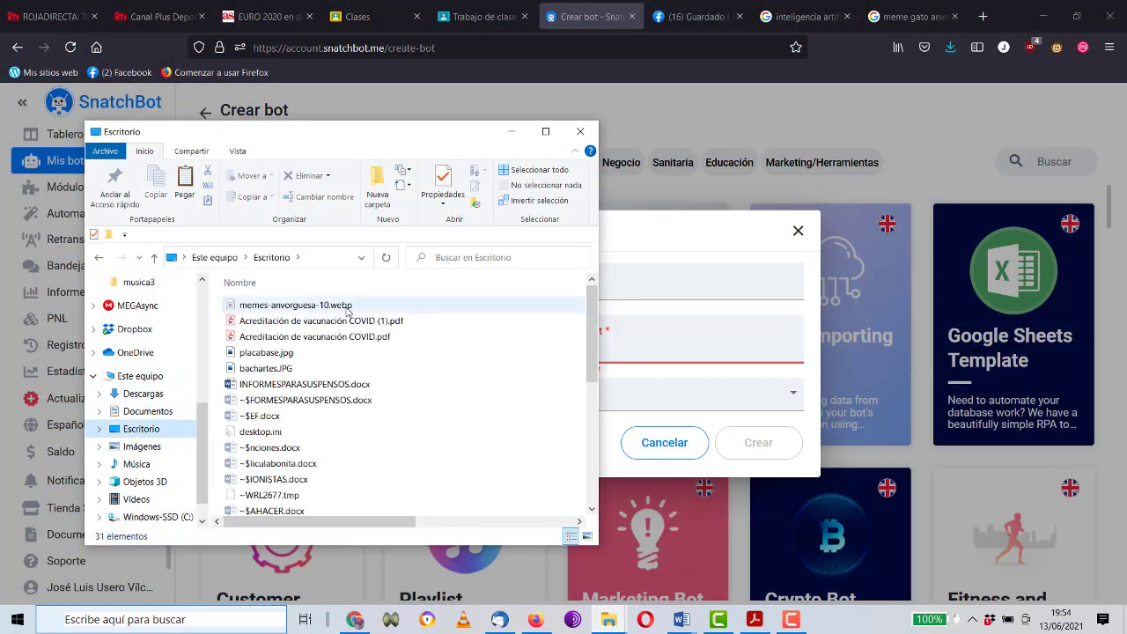
left_click(344, 309)
left_click_drag(329, 136, 849, 143)
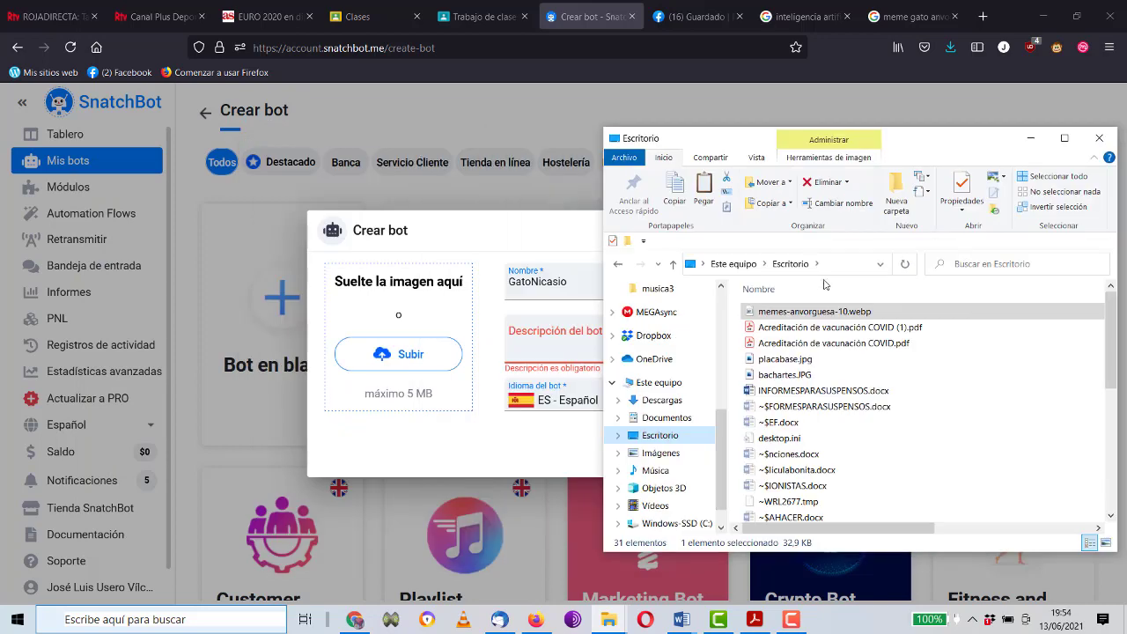
left_click_drag(746, 322, 402, 362)
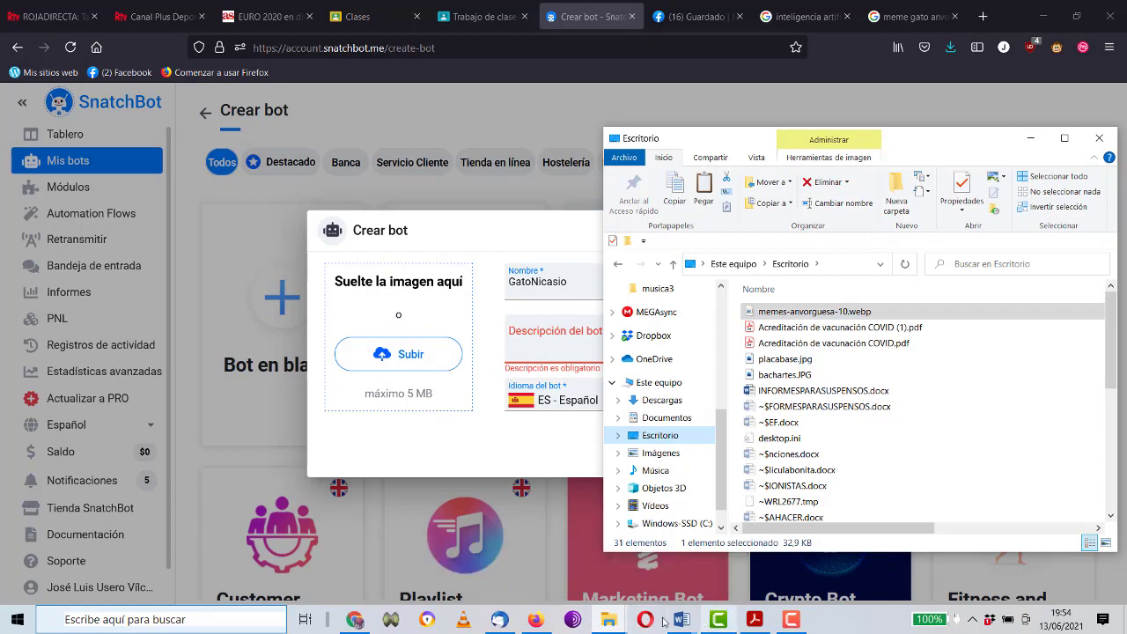
left_click(609, 619)
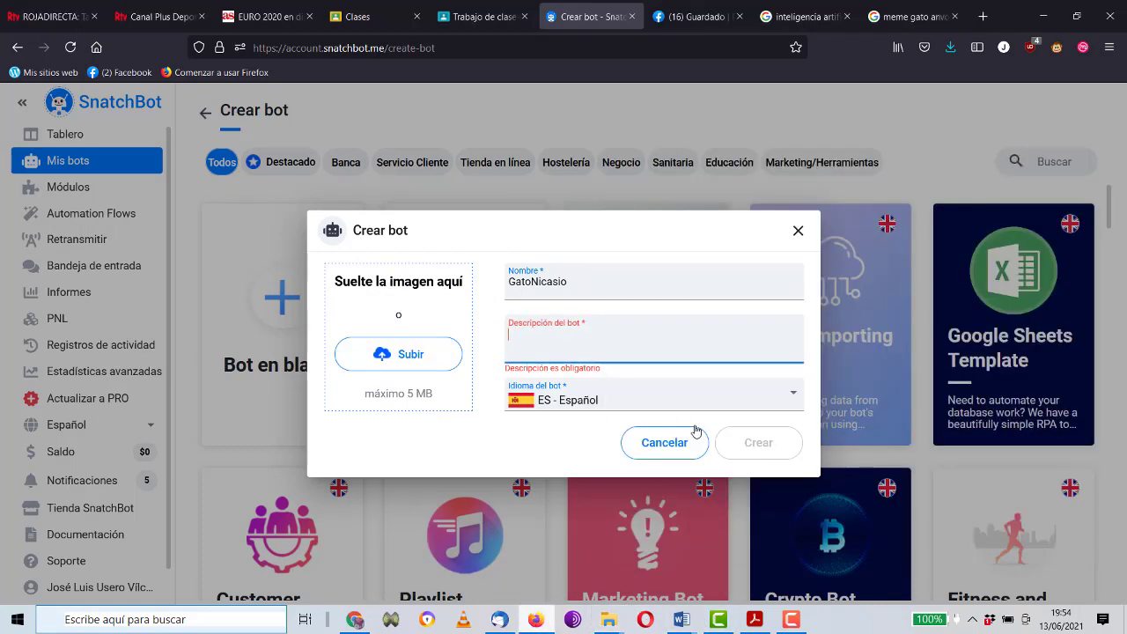
Find the "De rodillas, y denme anvorguesas" cat meme in the image results and save it to the desktop as a JPEG.
left_click(885, 21)
scroll(533, 302, "down", 2)
scroll(534, 302, "down", 1)
left_click(534, 302)
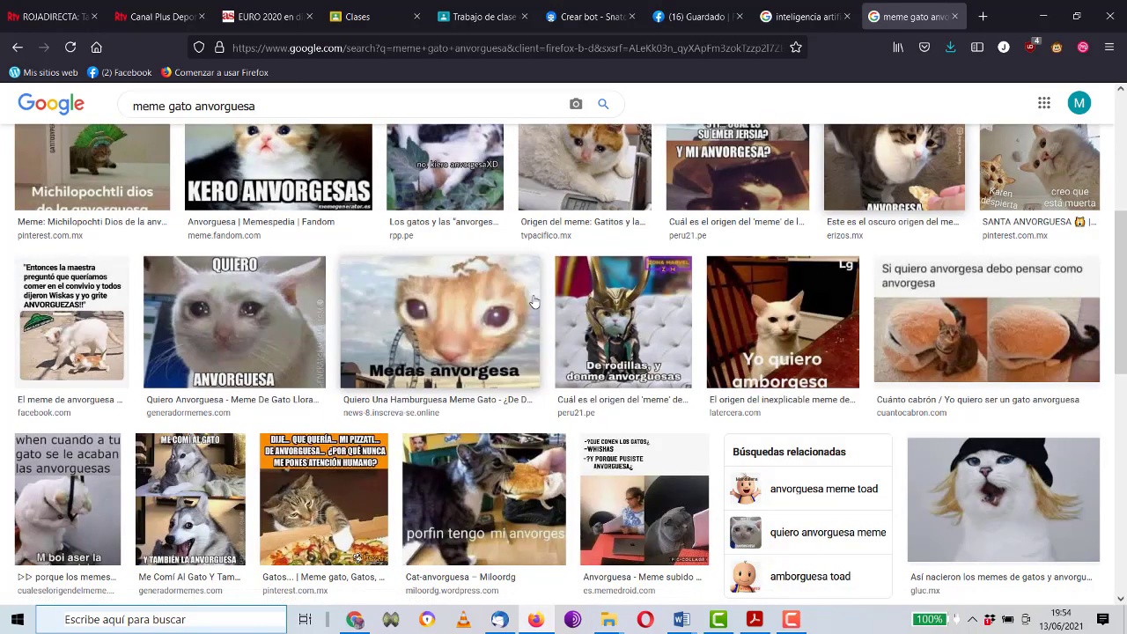
scroll(520, 310, "down", 3)
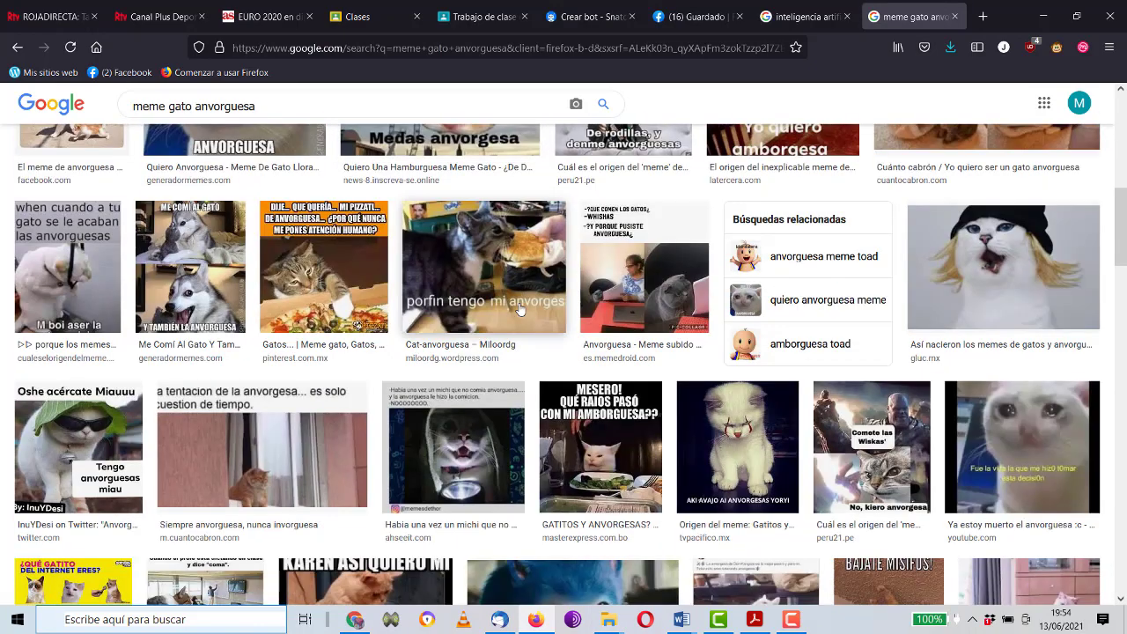
scroll(520, 310, "up", 3)
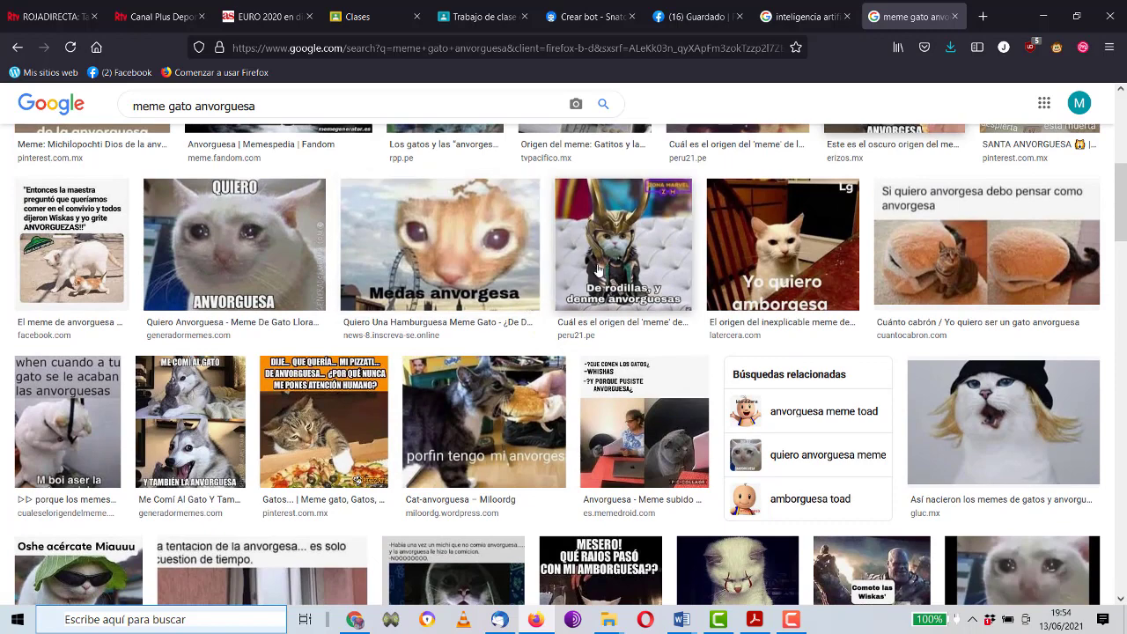
left_click(595, 273)
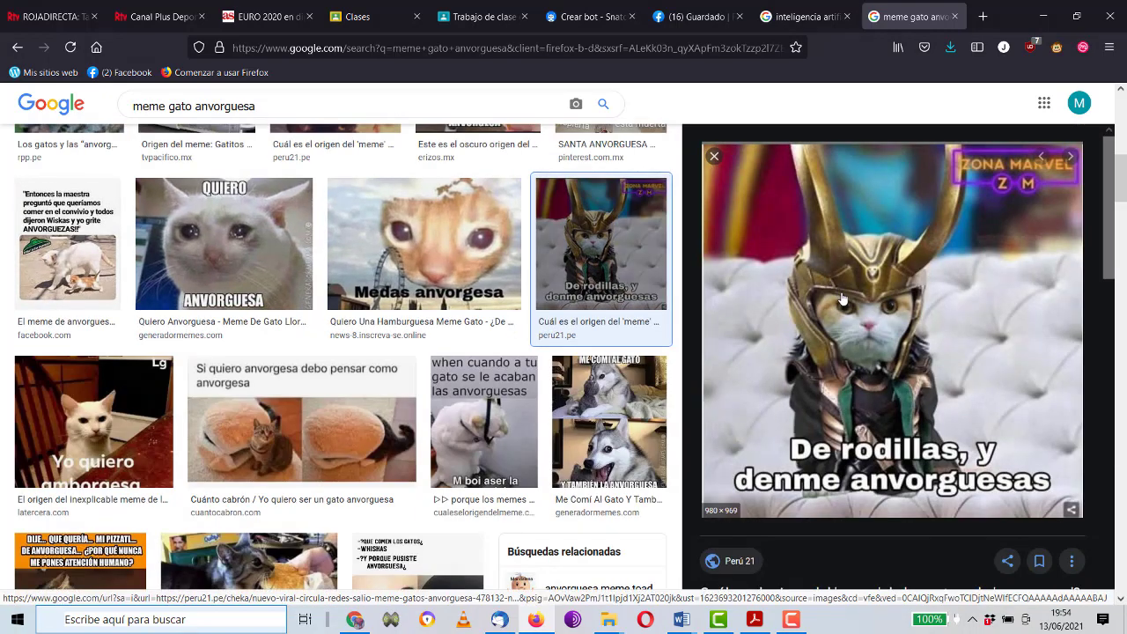
right_click(843, 300)
left_click(884, 457)
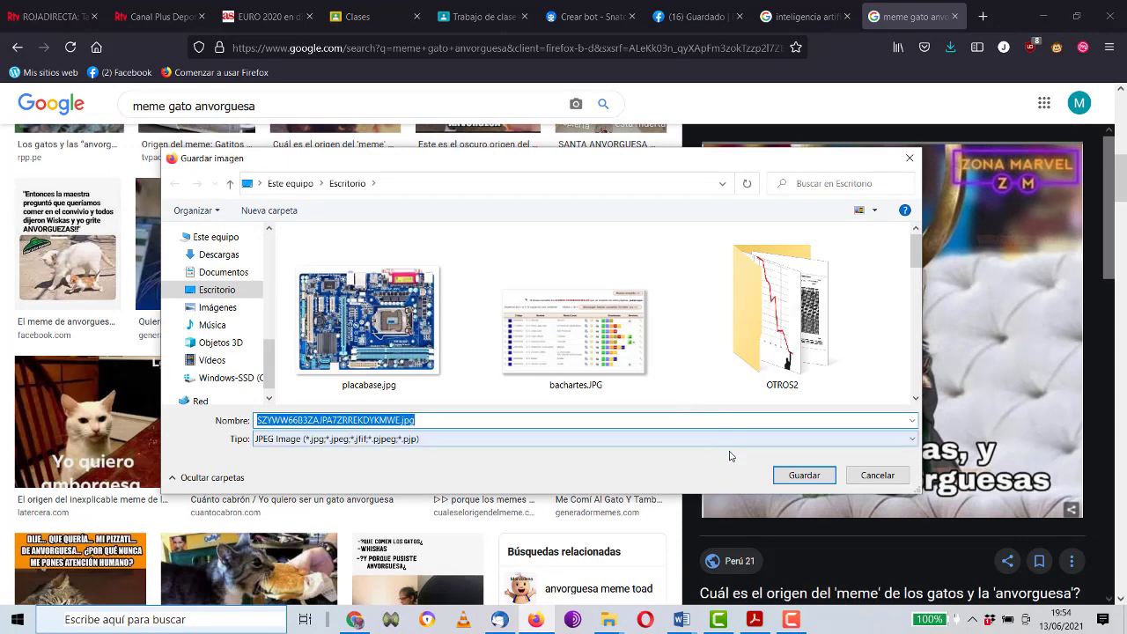
left_click(793, 473)
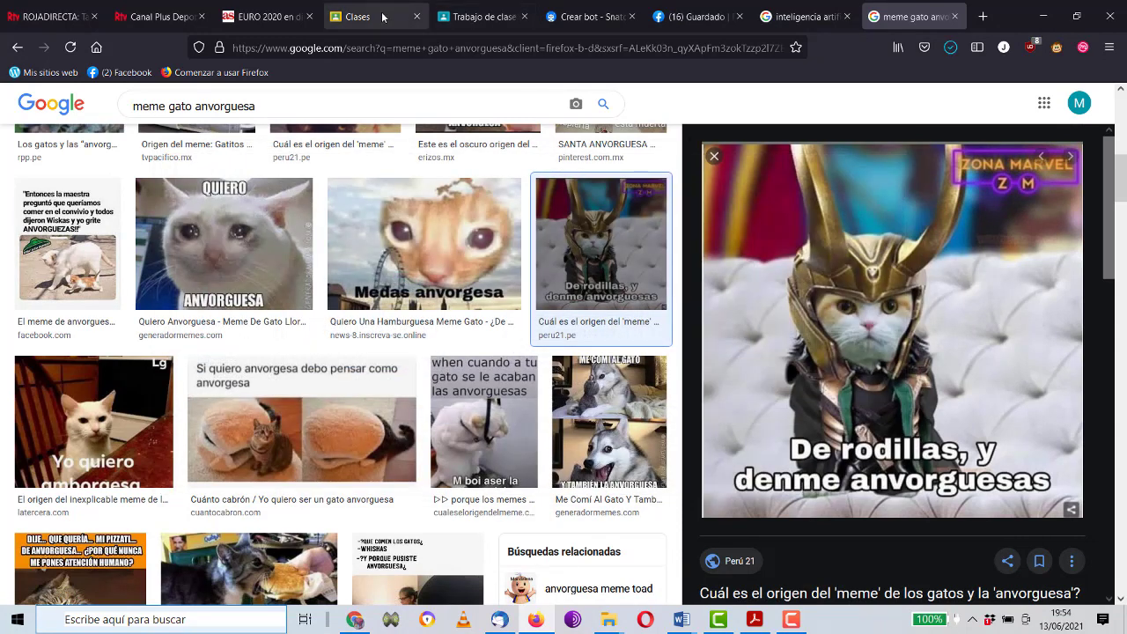
Set the saved JPEG of the horned-helmet cat from the desktop as the new bot's image.
left_click(599, 16)
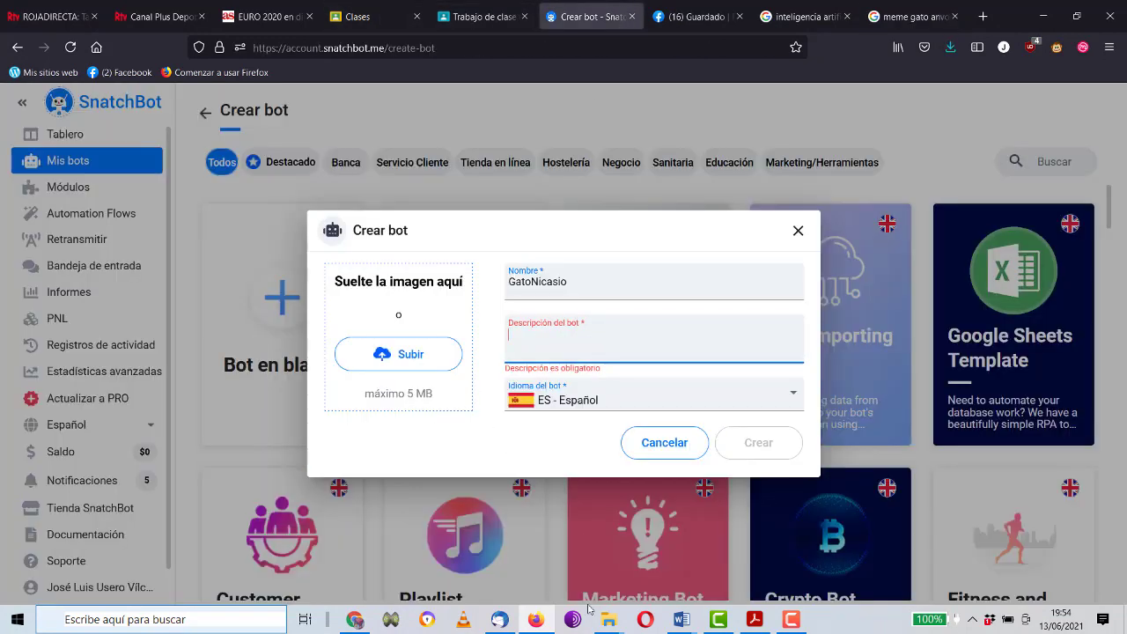
mouse_move(609, 619)
left_click(663, 582)
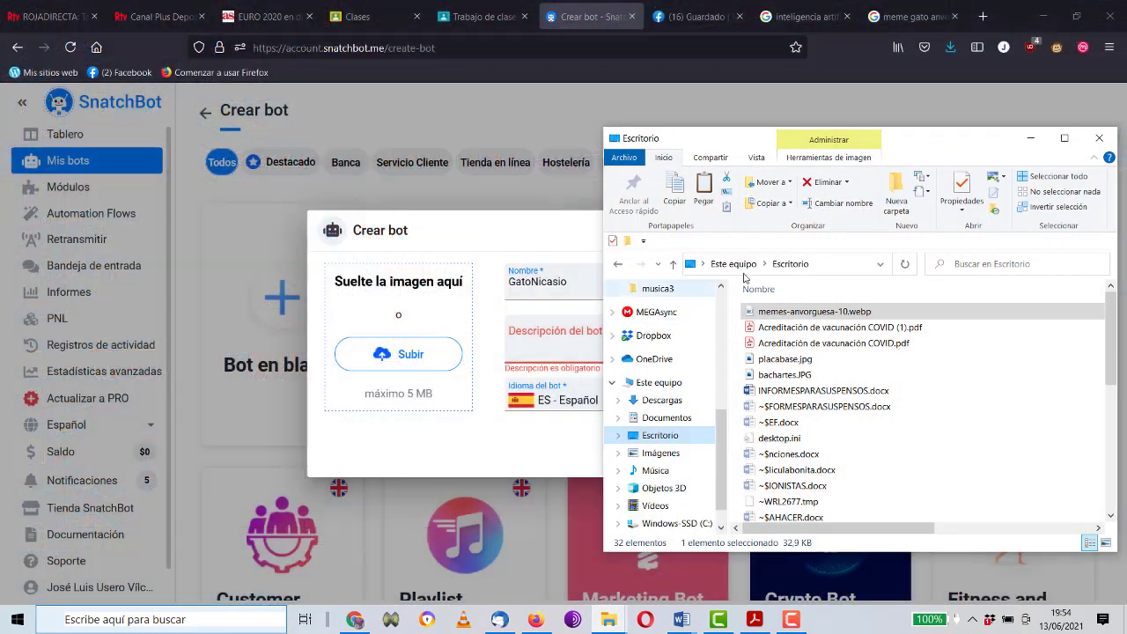
left_click(819, 311)
left_click_drag(819, 311, 408, 342)
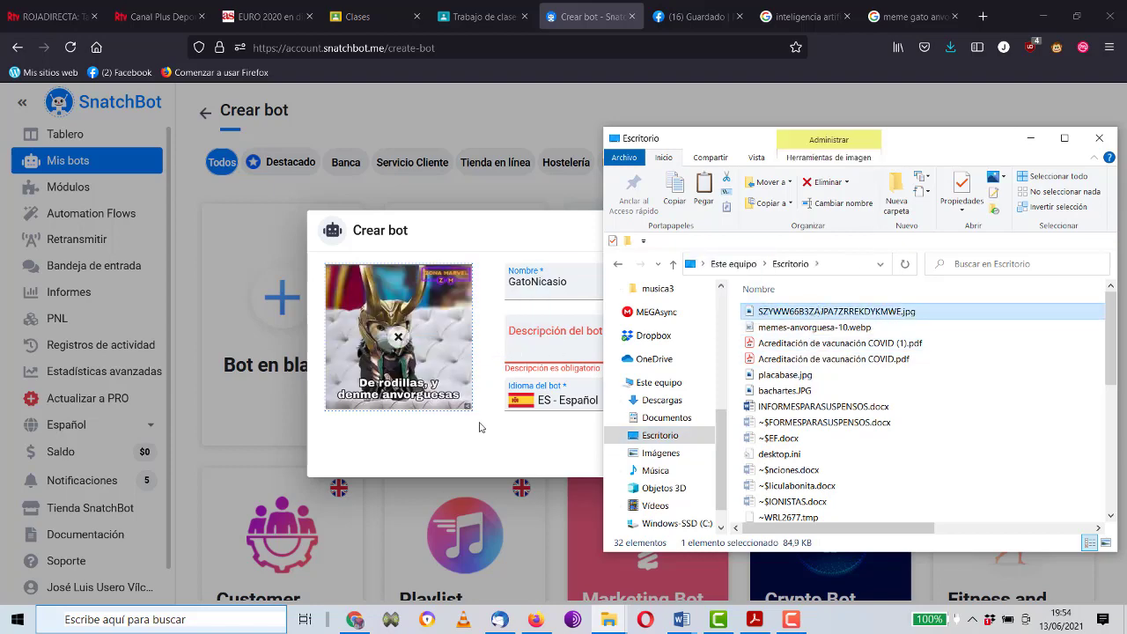
left_click(467, 458)
Enter "Gato que quiere anvorguesas" as the bot's description and create the bot.
left_click(564, 348)
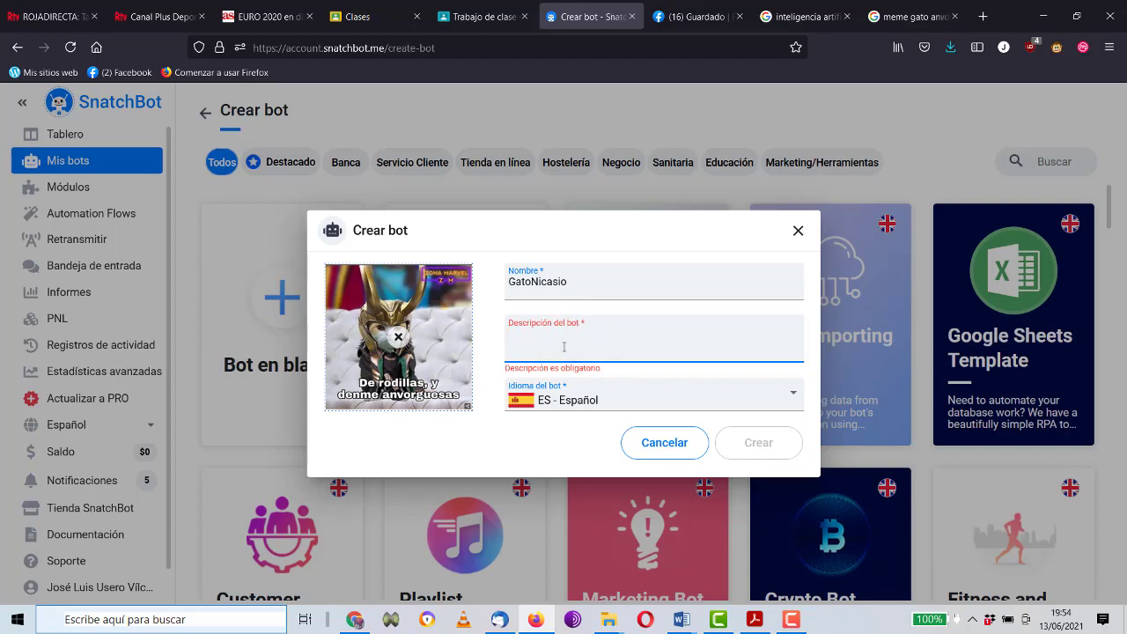
type("GA")
key("BackSpace")
key("BackSpace")
type("Gato que quiere anvorguesas")
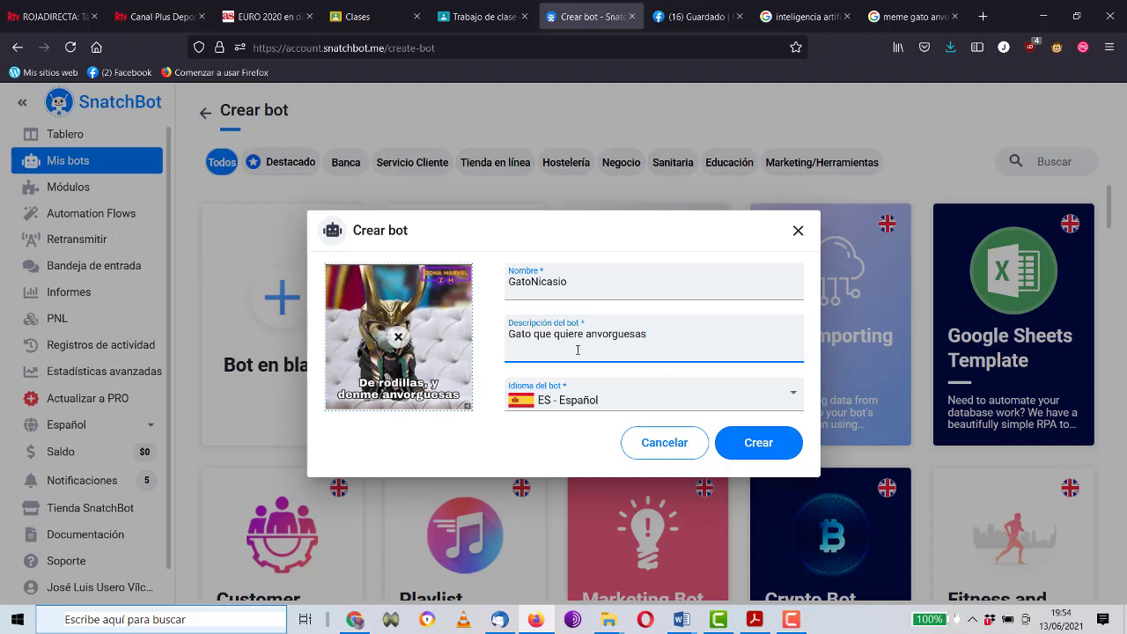
left_click(755, 440)
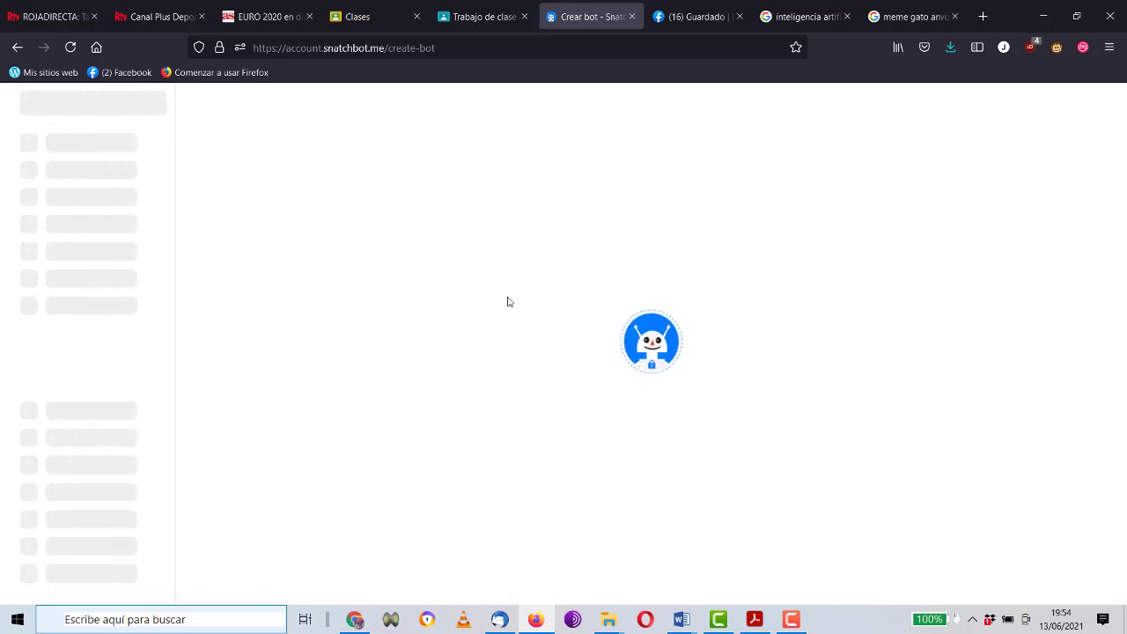
Dismiss the new-bot notice and start adding a new interaction to GatoNicasio.
left_click(791, 621)
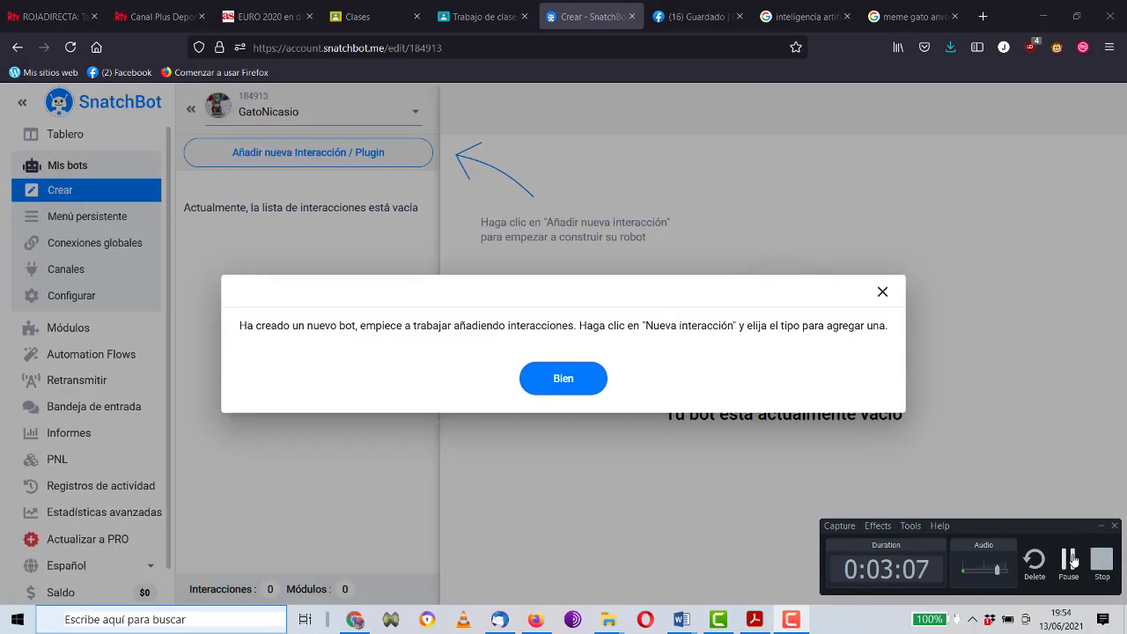
left_click(589, 319)
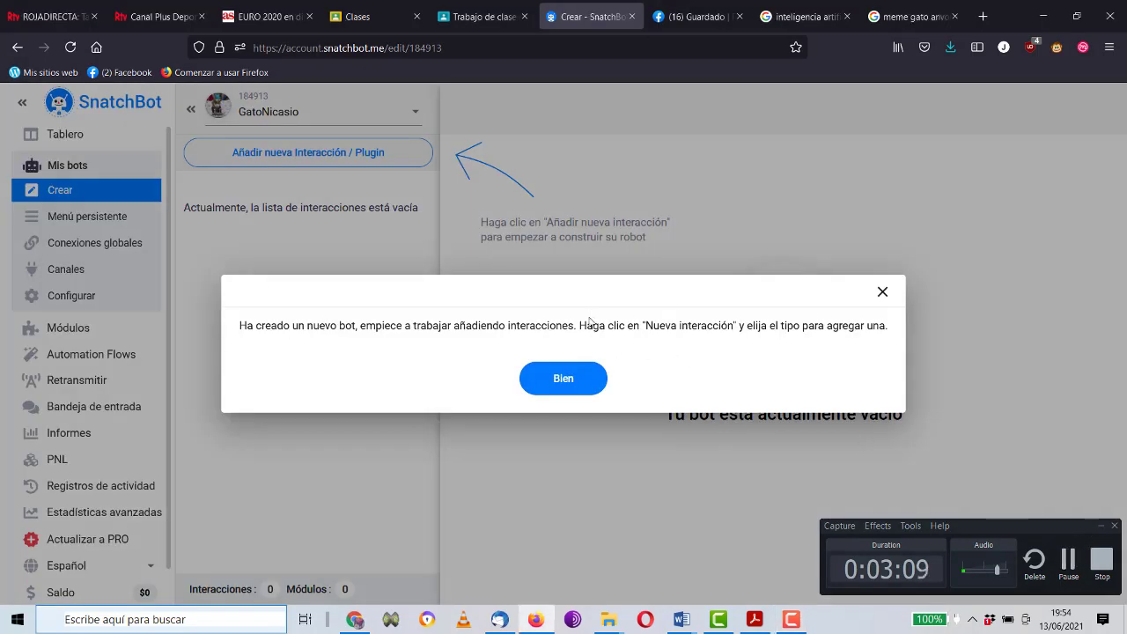
left_click(570, 380)
left_click(340, 153)
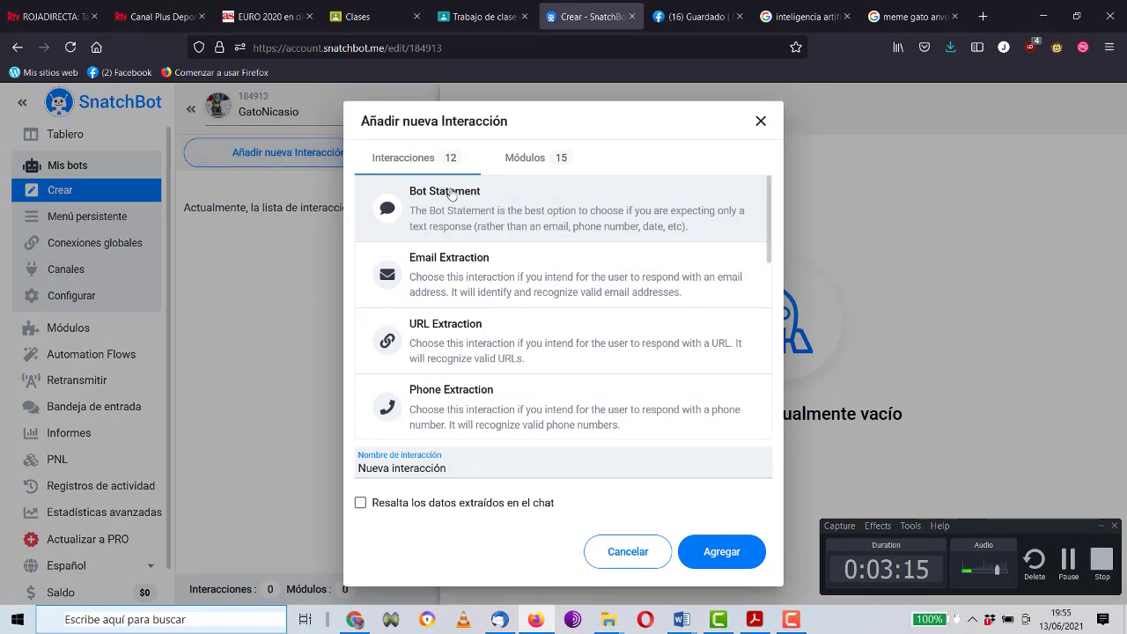
Examine the available interaction types and modules, and return to the list of interactions.
scroll(467, 308, "down", 4)
scroll(467, 308, "up", 2)
scroll(467, 307, "down", 5)
scroll(467, 307, "up", 4)
scroll(467, 308, "up", 3)
left_click(555, 167)
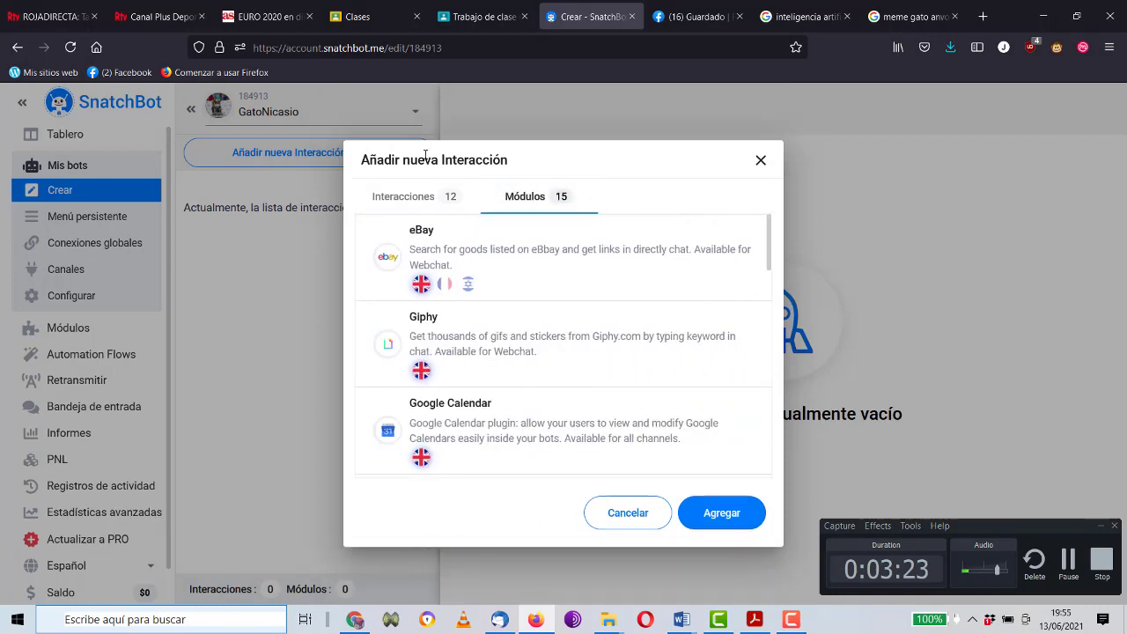
left_click(421, 202)
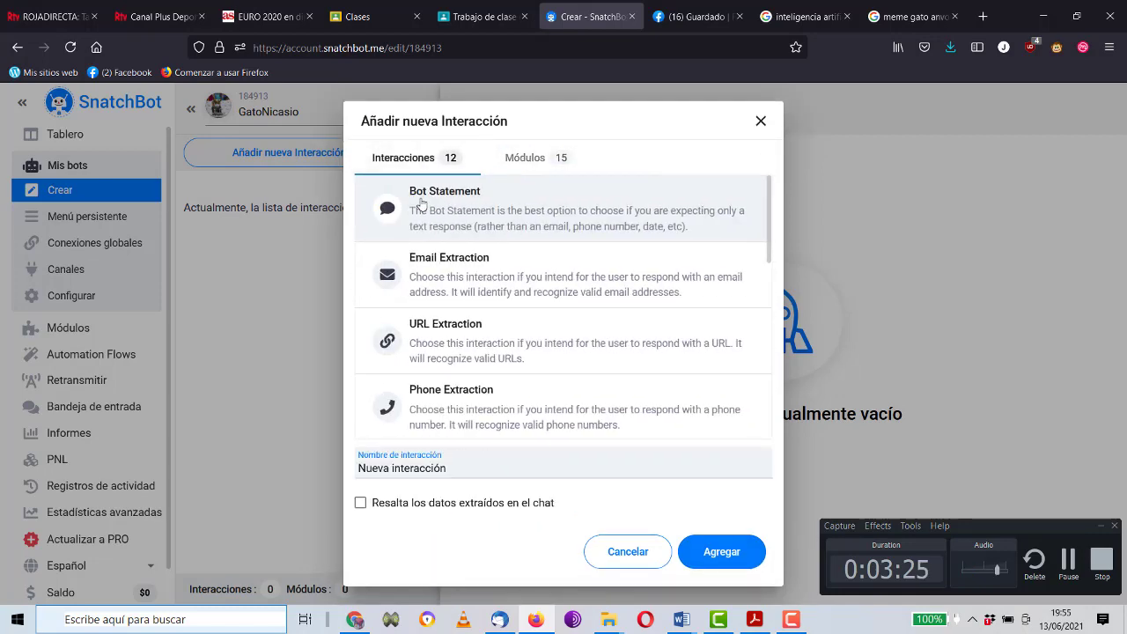
Check the bot diagram in chatbot.docx in Word, and add a Bot Statement interaction named "saludo".
left_click(458, 468)
left_click_drag(458, 468, 175, 478)
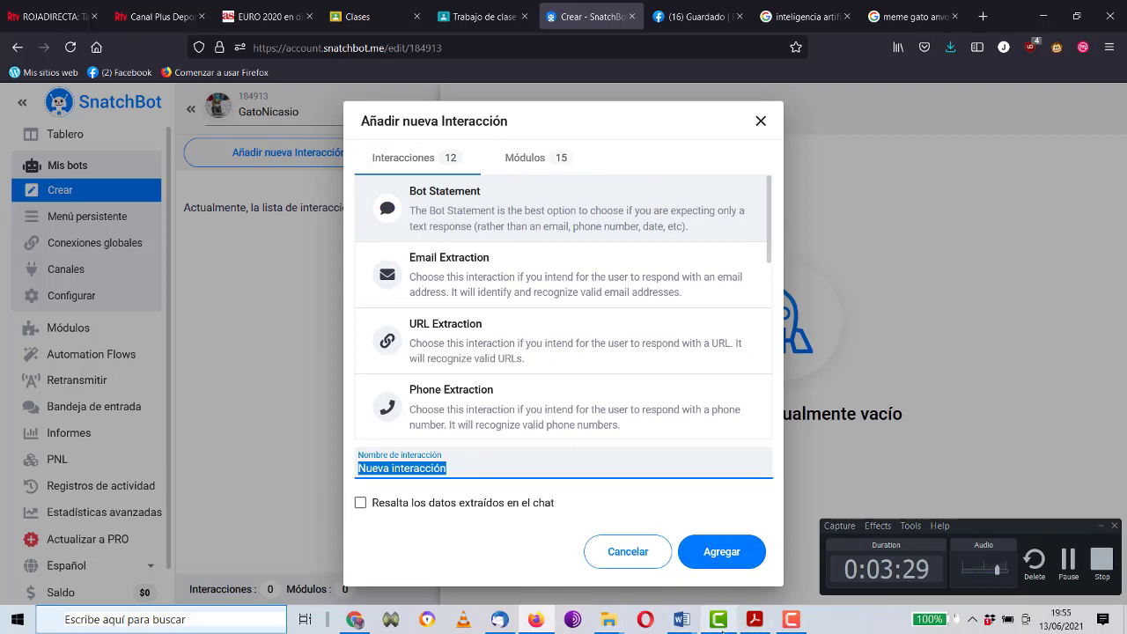
left_click(692, 621)
left_click(784, 551)
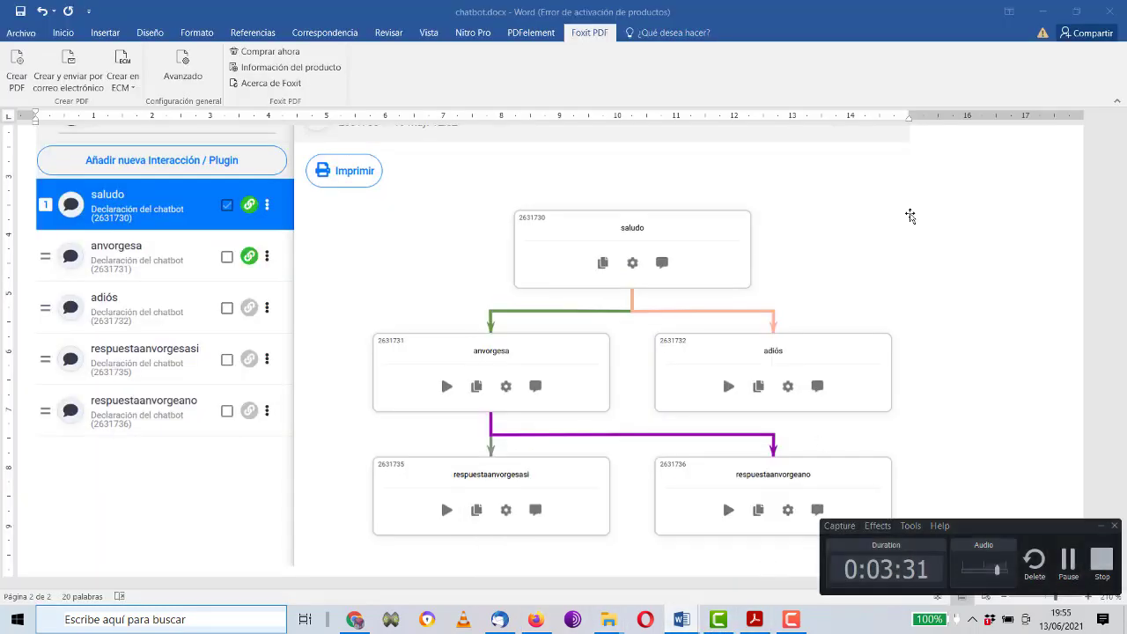
left_click(1044, 9)
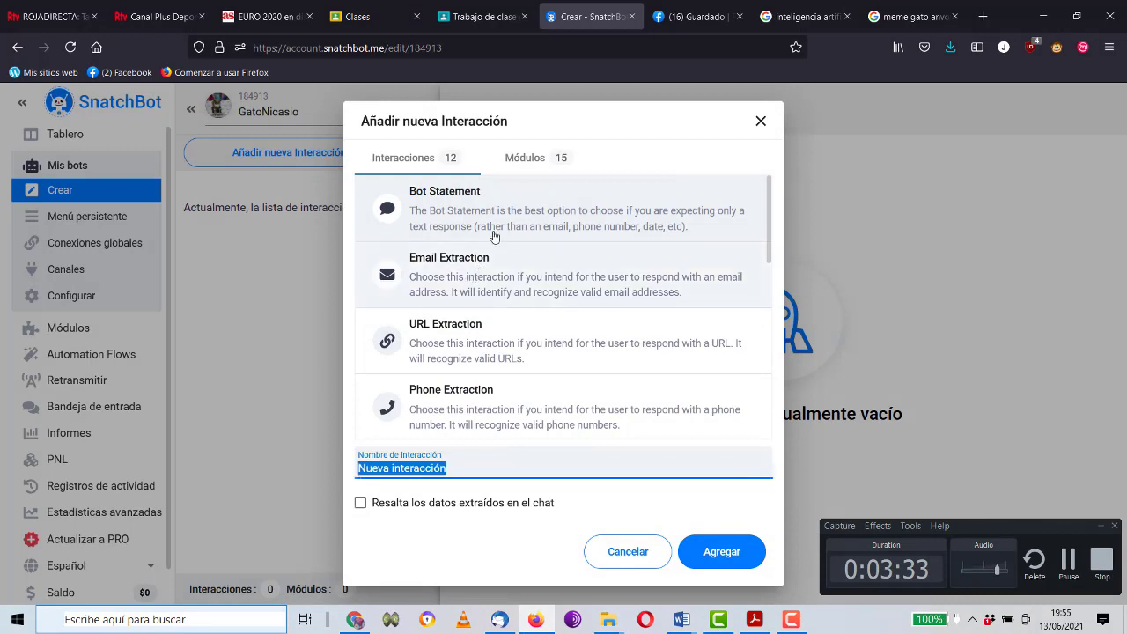
type("salyudo")
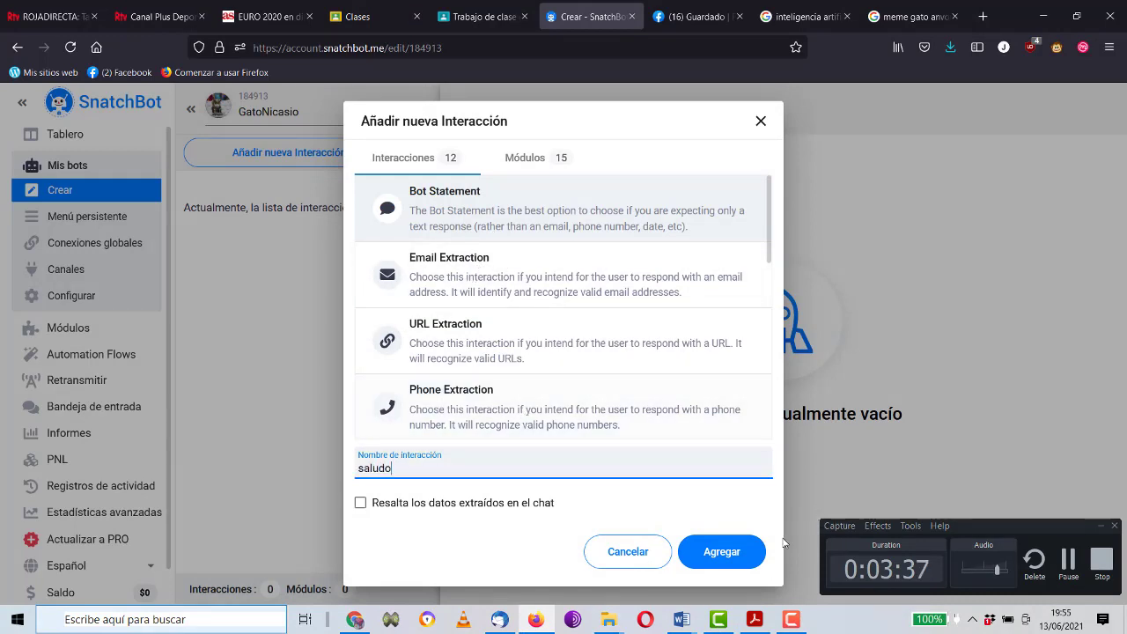
left_click(755, 556)
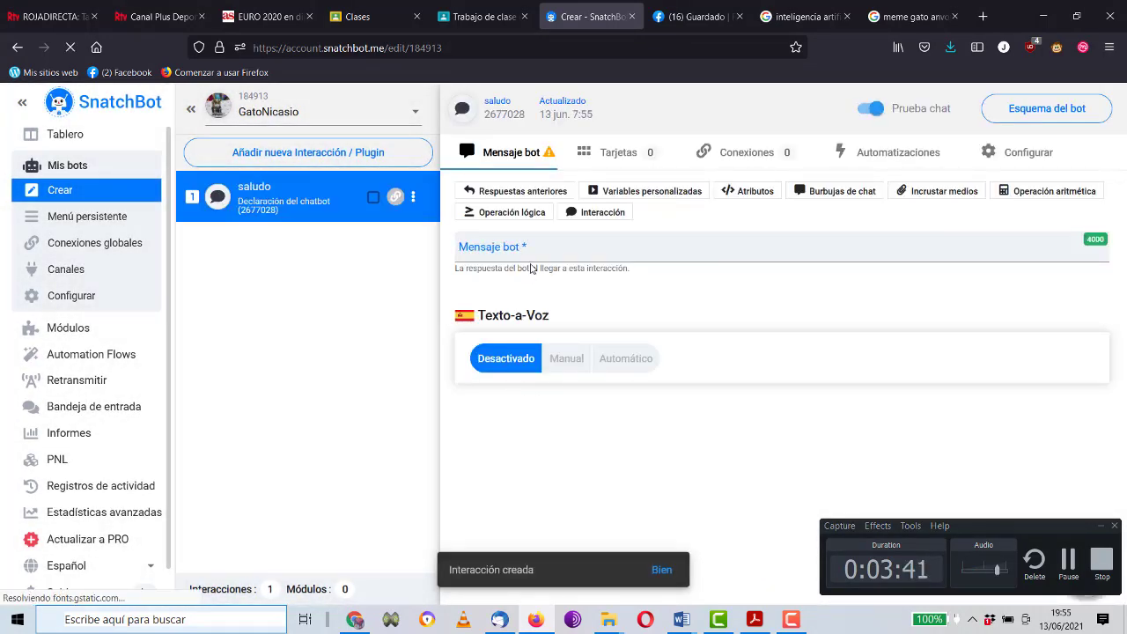
Enter "Buenos días, buenas tardes, buenas noches. ¿Quieres hablar?" as the bot message of the saludo interaction.
left_click(525, 251)
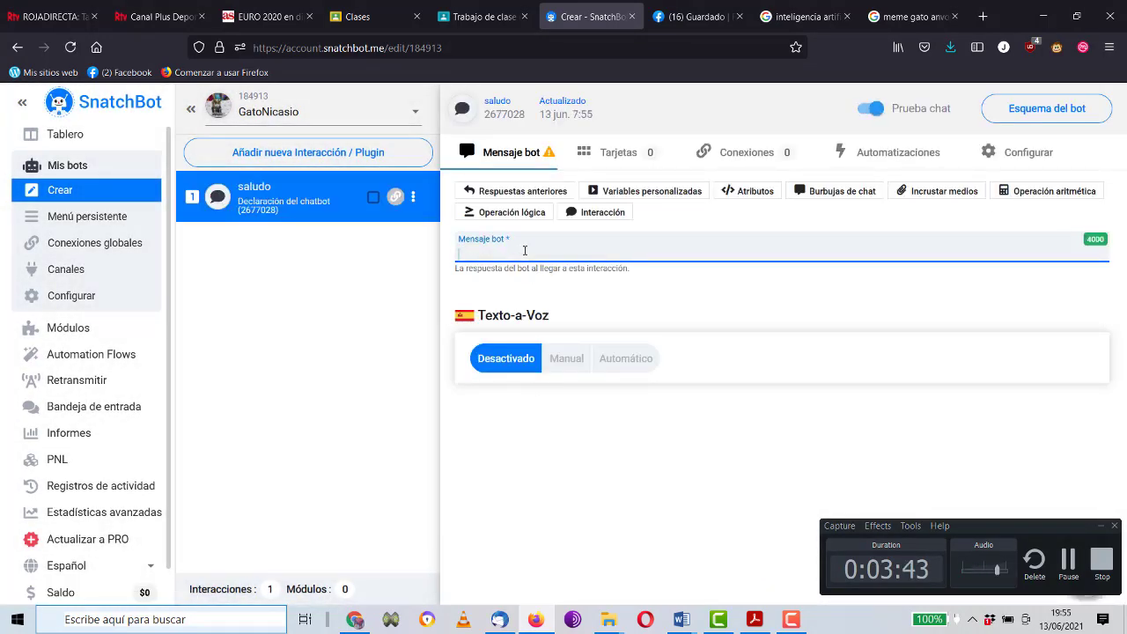
type("Buenos día")
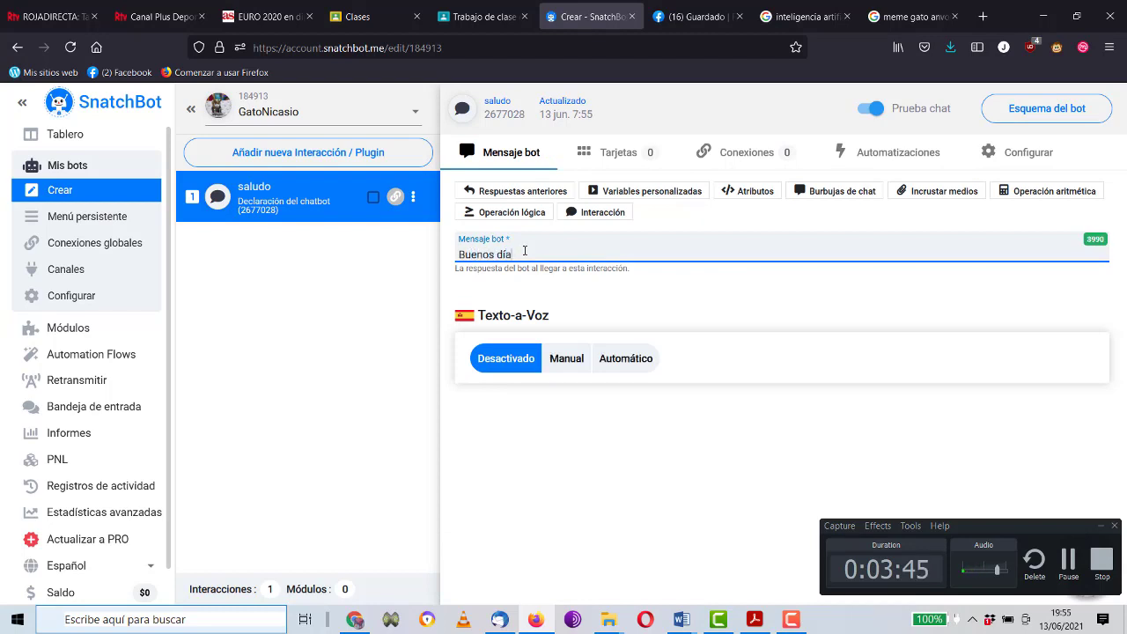
type("s, Buenas tardes, buenas noches. ")
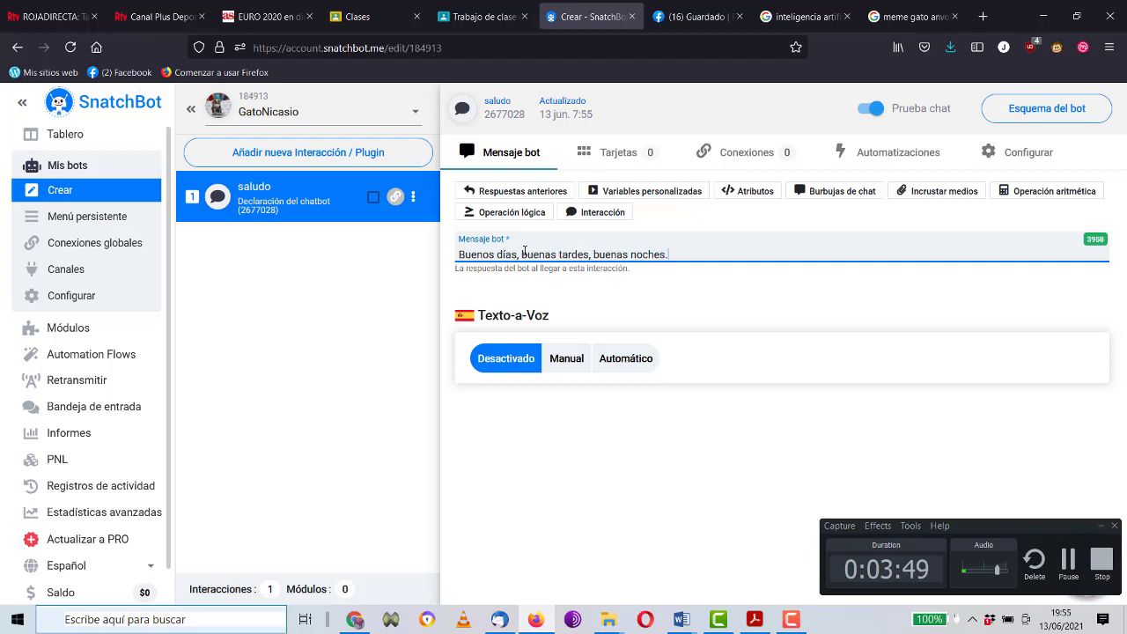
type("¿Quieres hablar?")
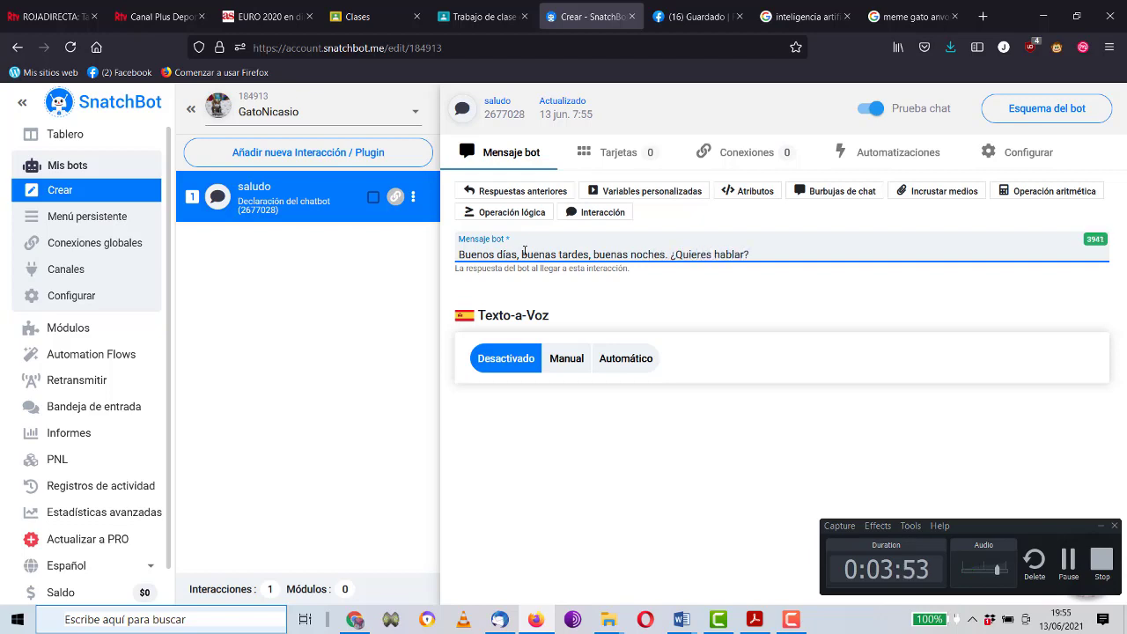
left_click(526, 255)
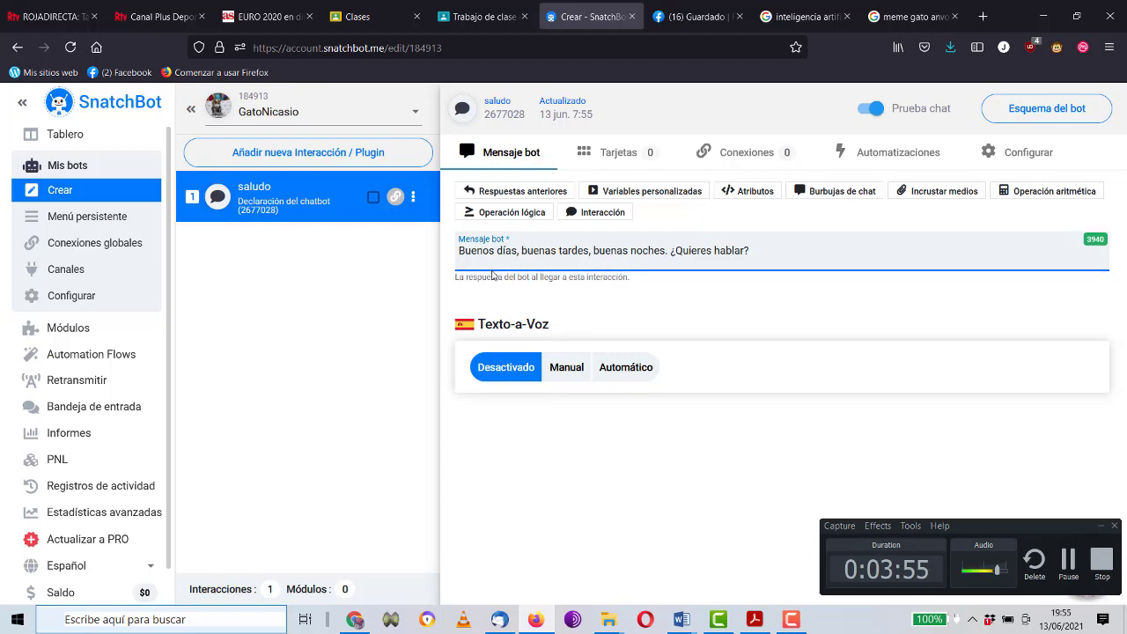
key("BackSpace")
type("b")
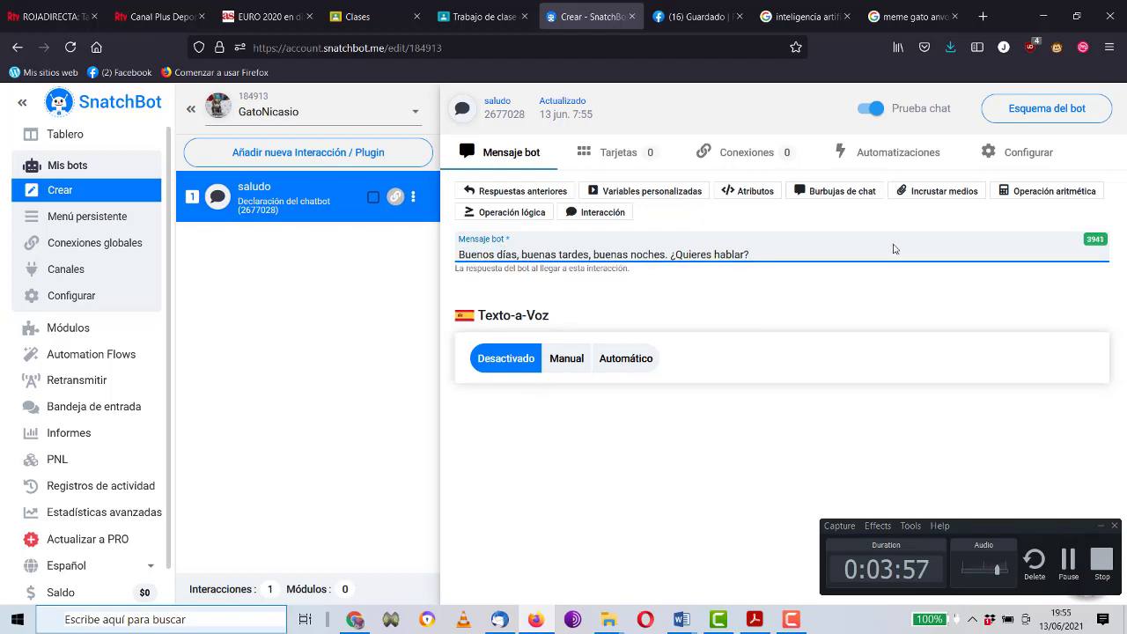
left_click(830, 238)
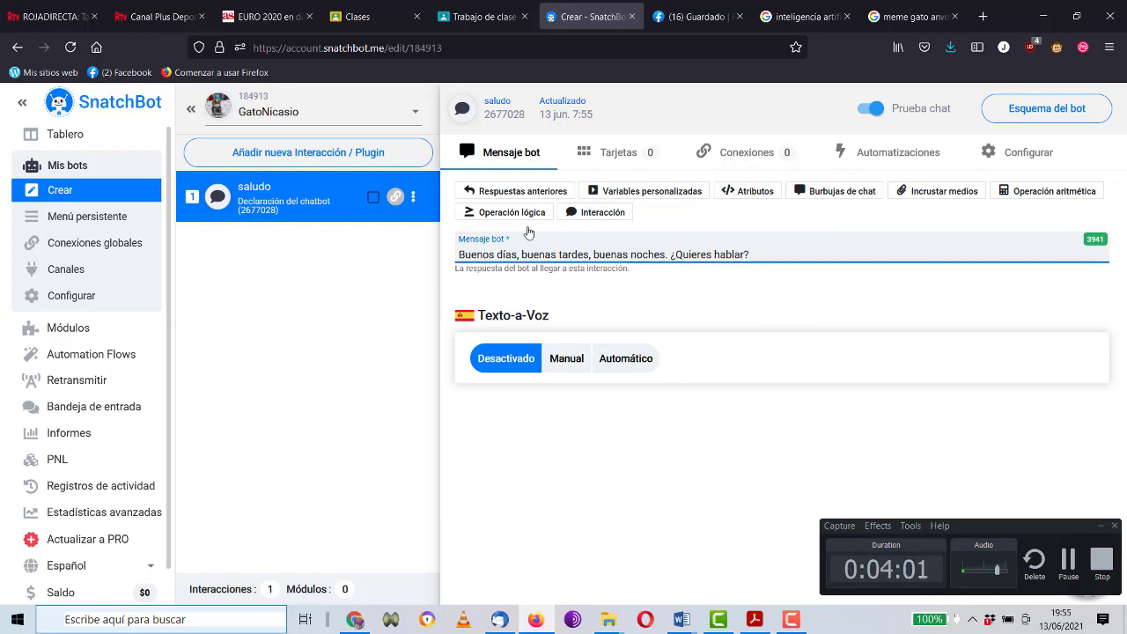
Add a second Bot Statement interaction with the default name, and check the bot diagram in chatbot.docx in Word.
left_click(337, 163)
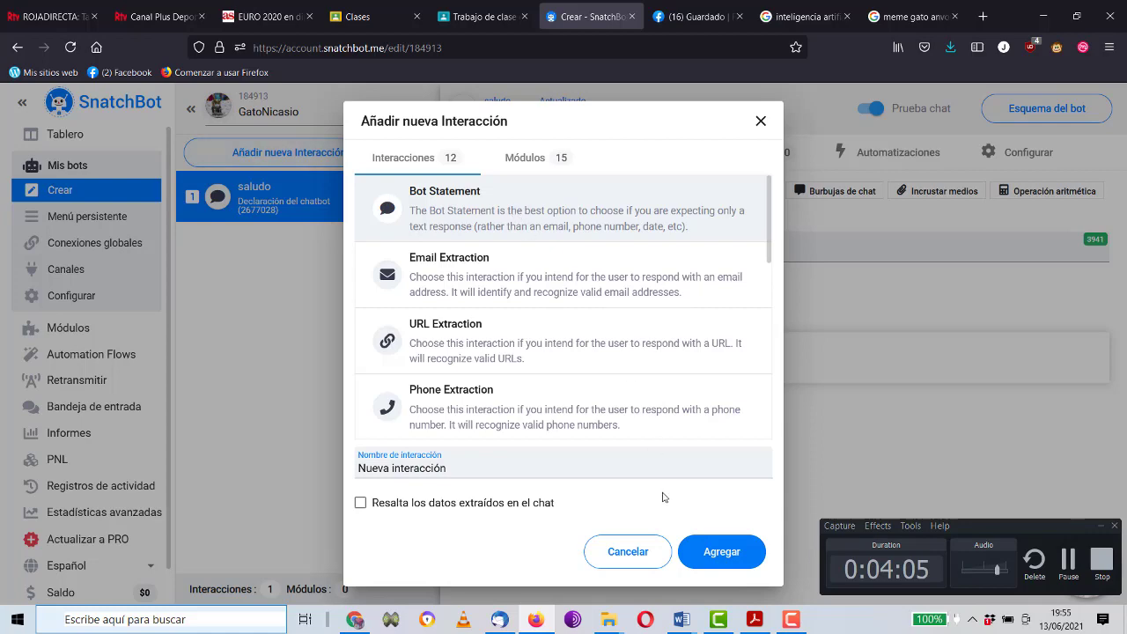
left_click(706, 550)
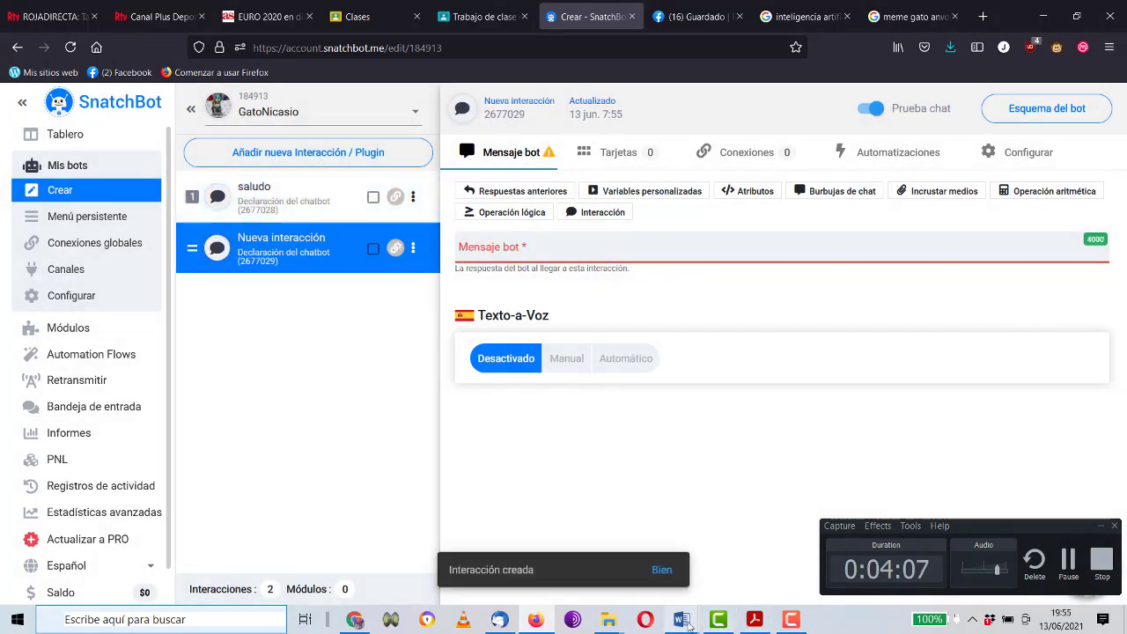
mouse_move(682, 619)
left_click(780, 556)
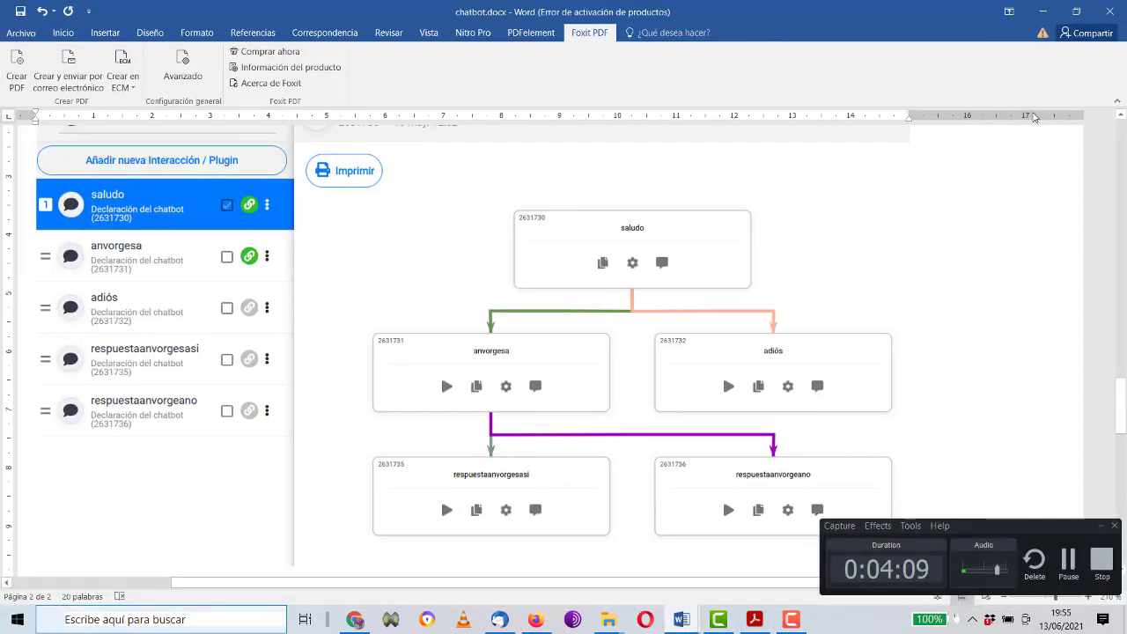
left_click(1043, 12)
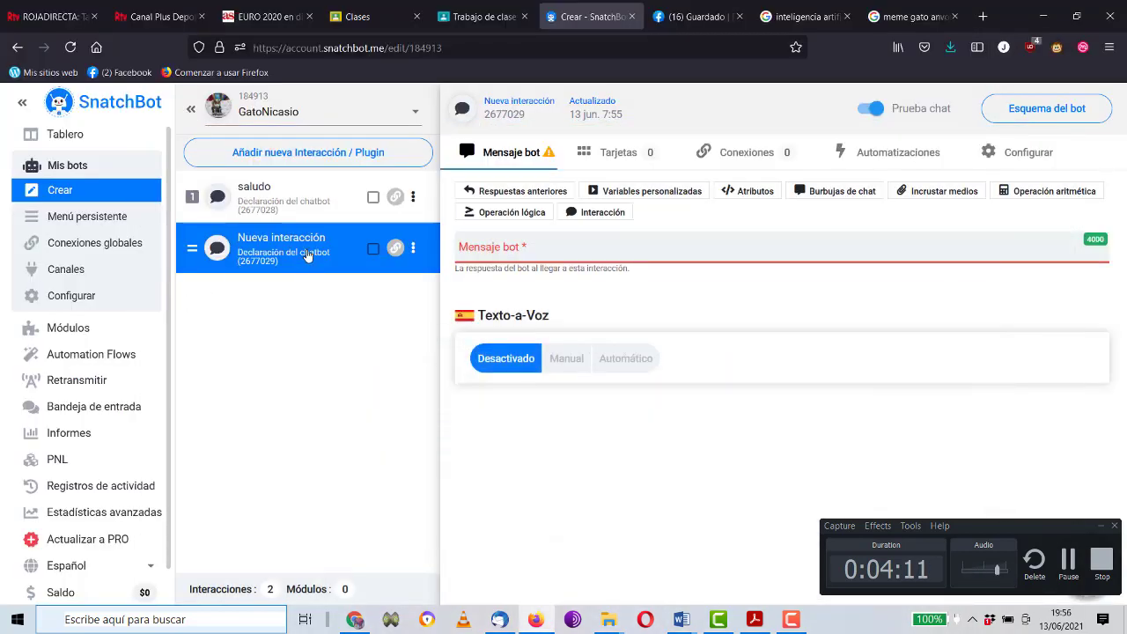
Rename the second interaction as "pediranvorgesa".
left_click(413, 248)
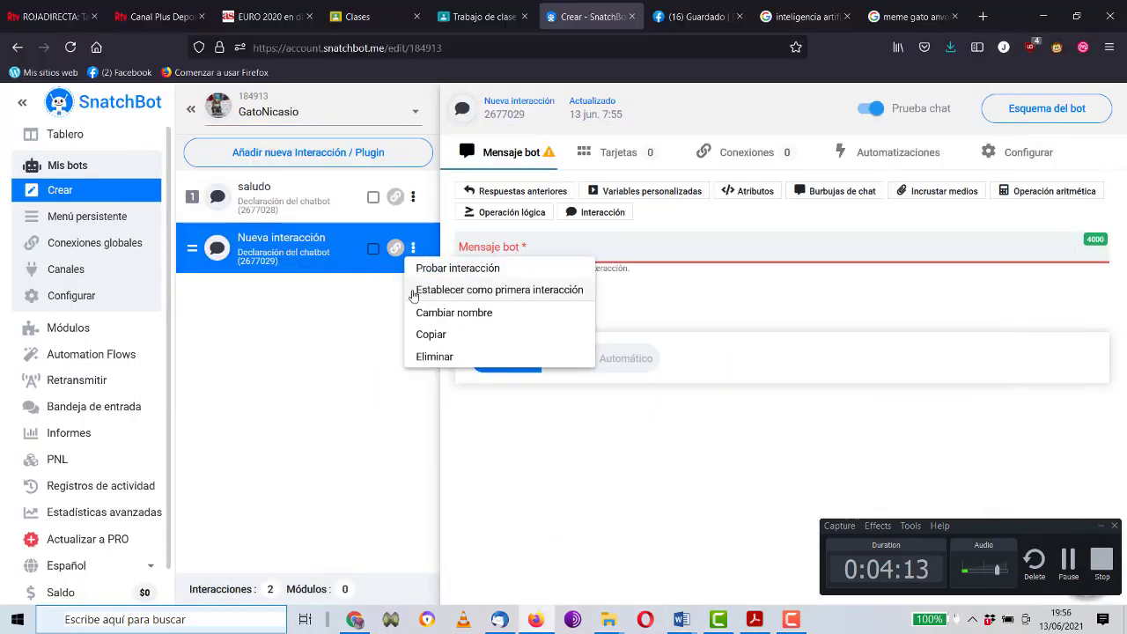
left_click(411, 314)
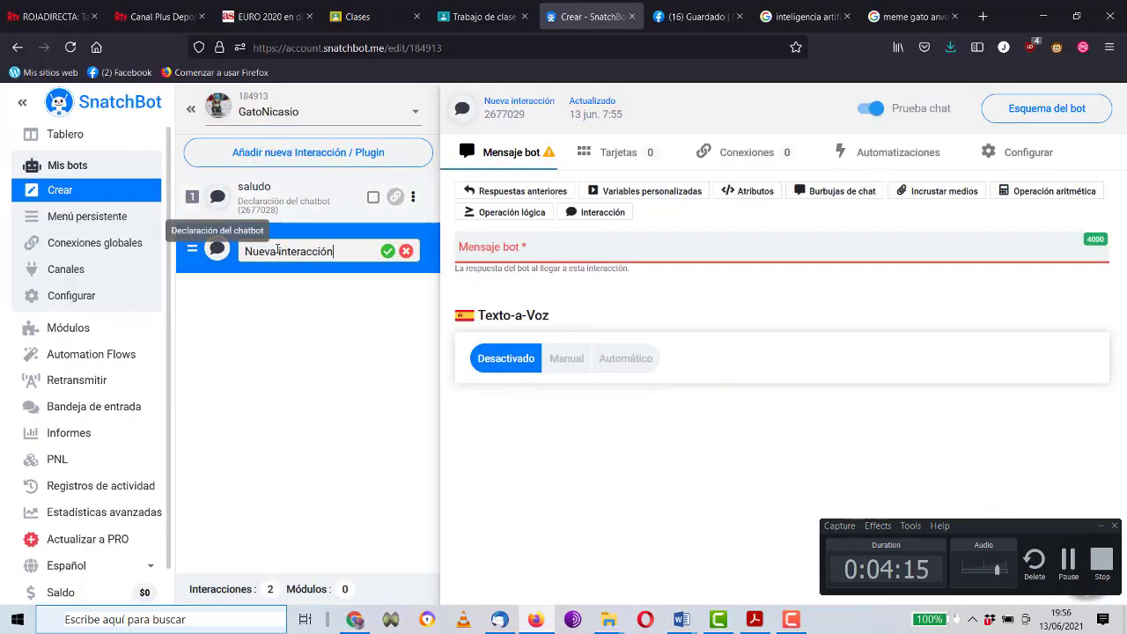
key("BackSpace")
key("BackSpace")
key("BackSpace")
key("BackSpace")
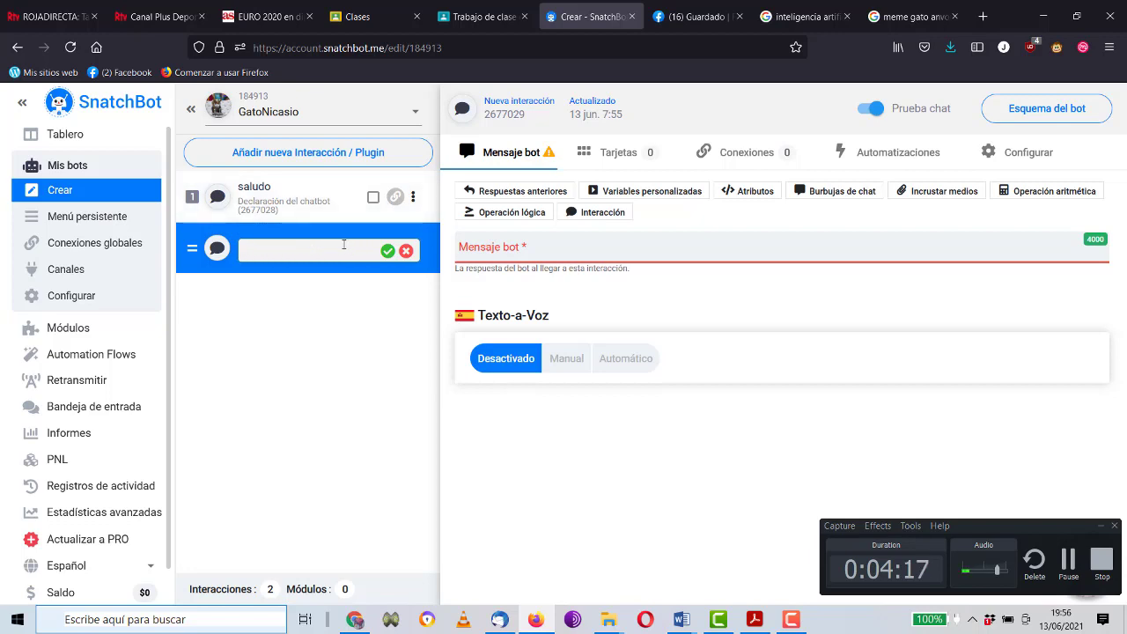
type("pediranvorgesa")
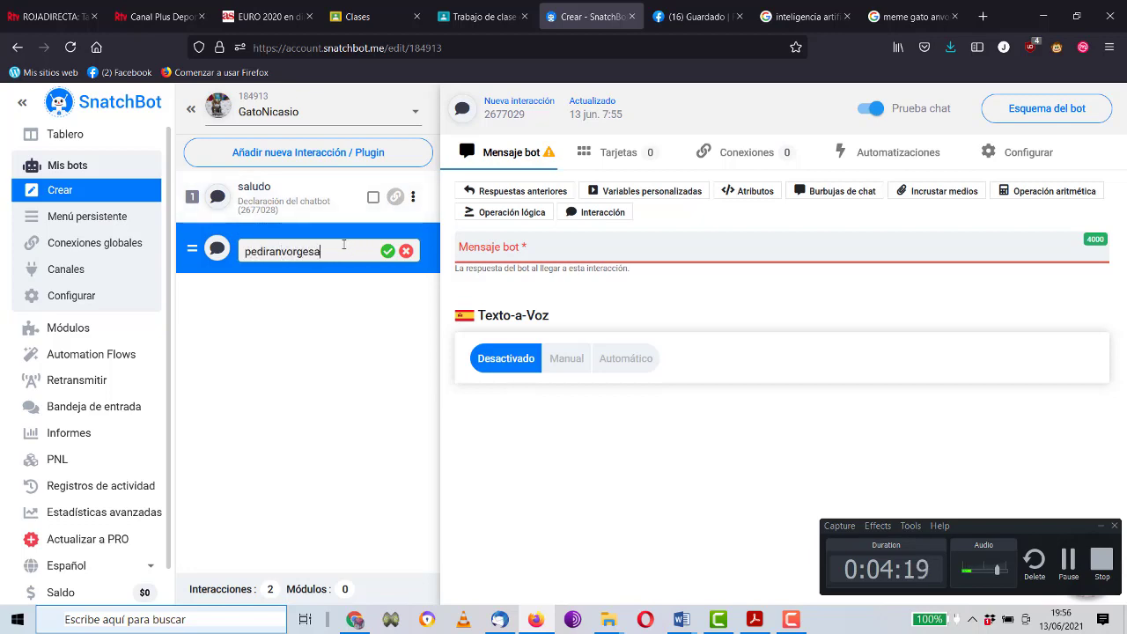
key("Return")
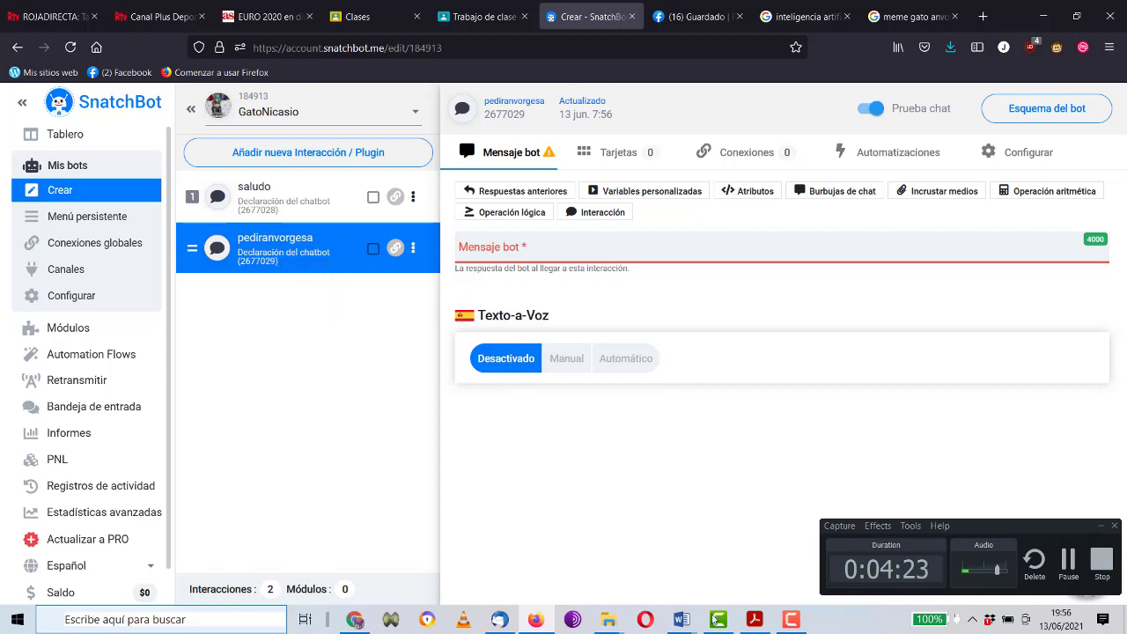
Check the bot diagram in Word again, and add a third Bot Statement interaction with the default name.
left_click(806, 538)
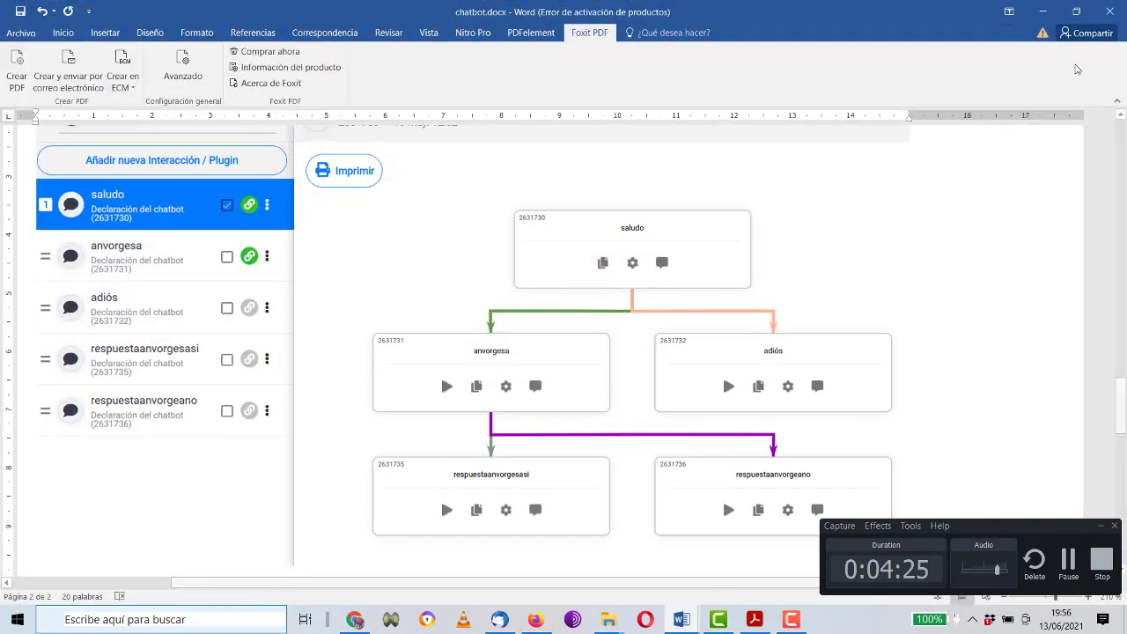
left_click(1043, 11)
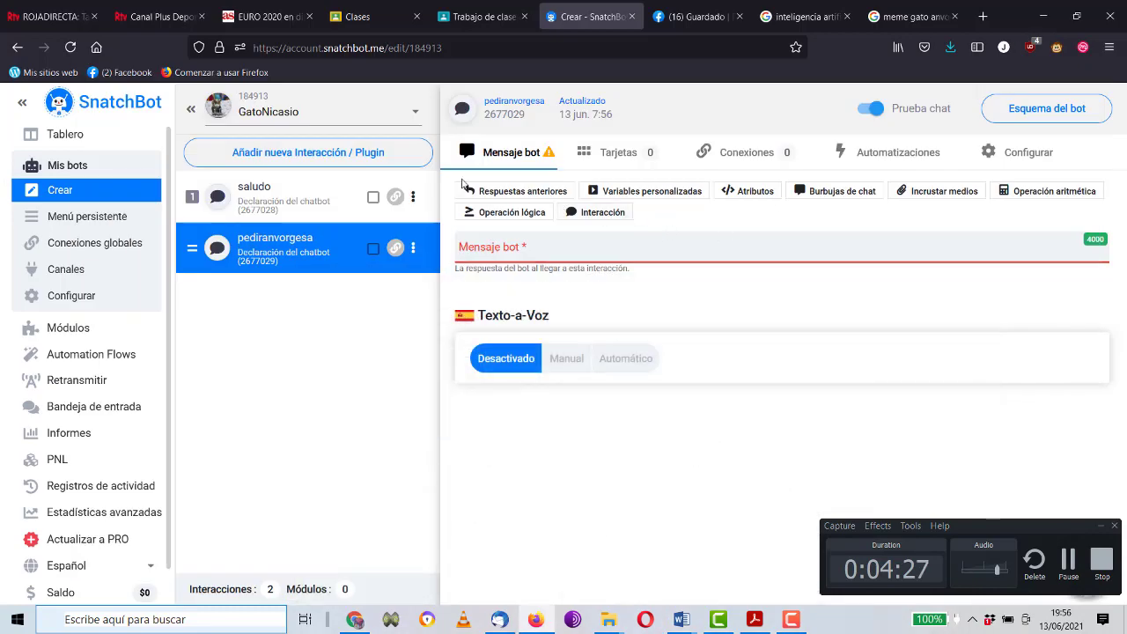
left_click(318, 153)
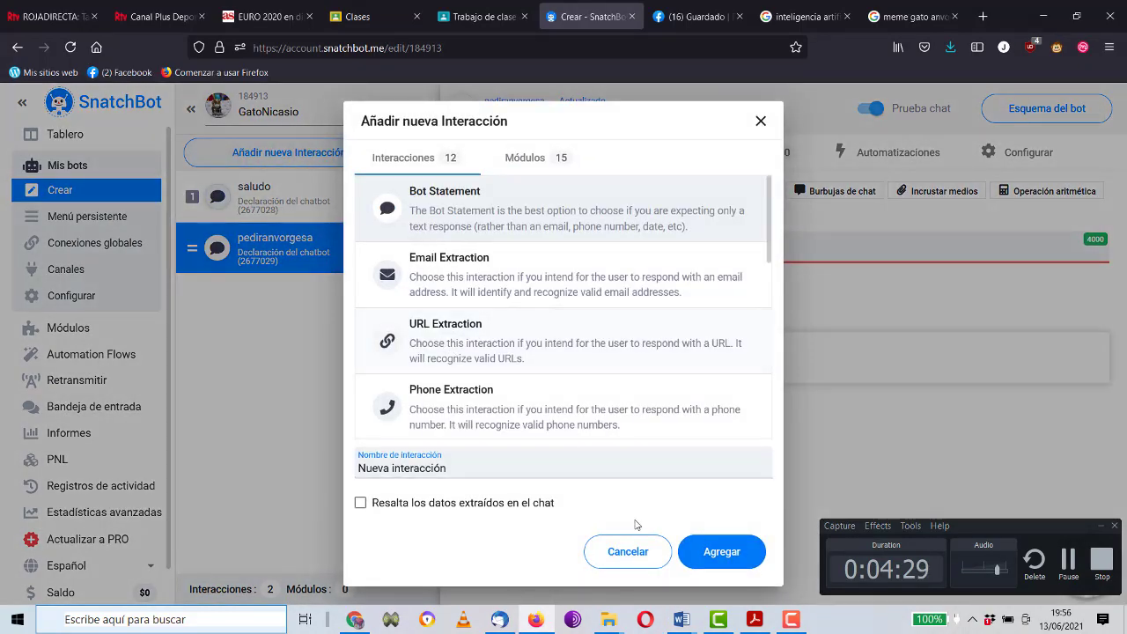
left_click(716, 550)
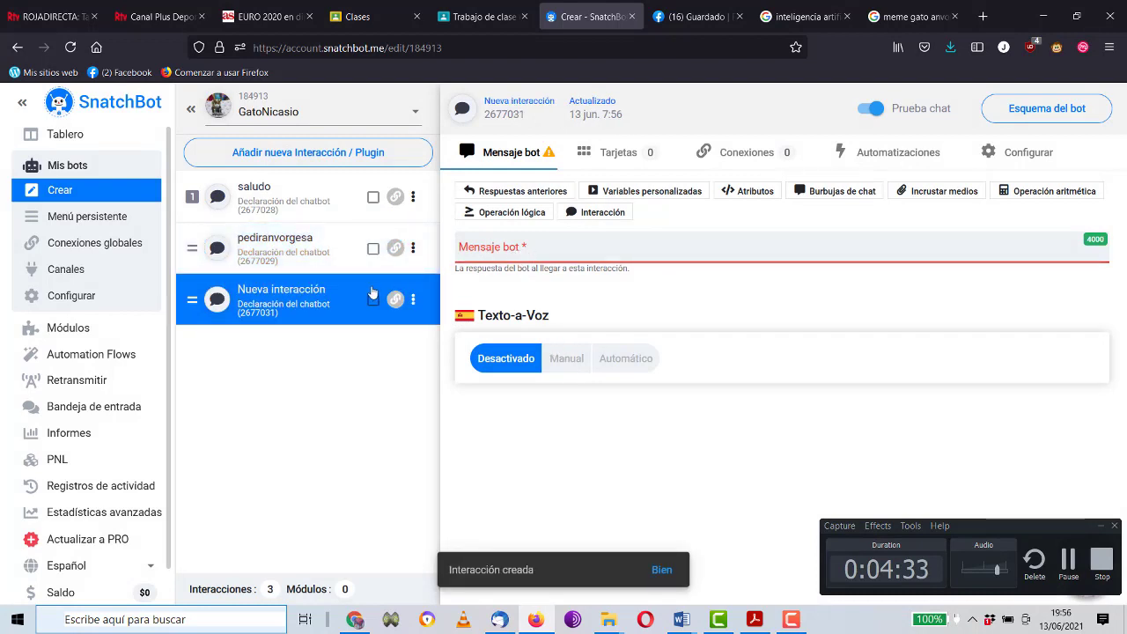
left_click(413, 300)
left_click(458, 320)
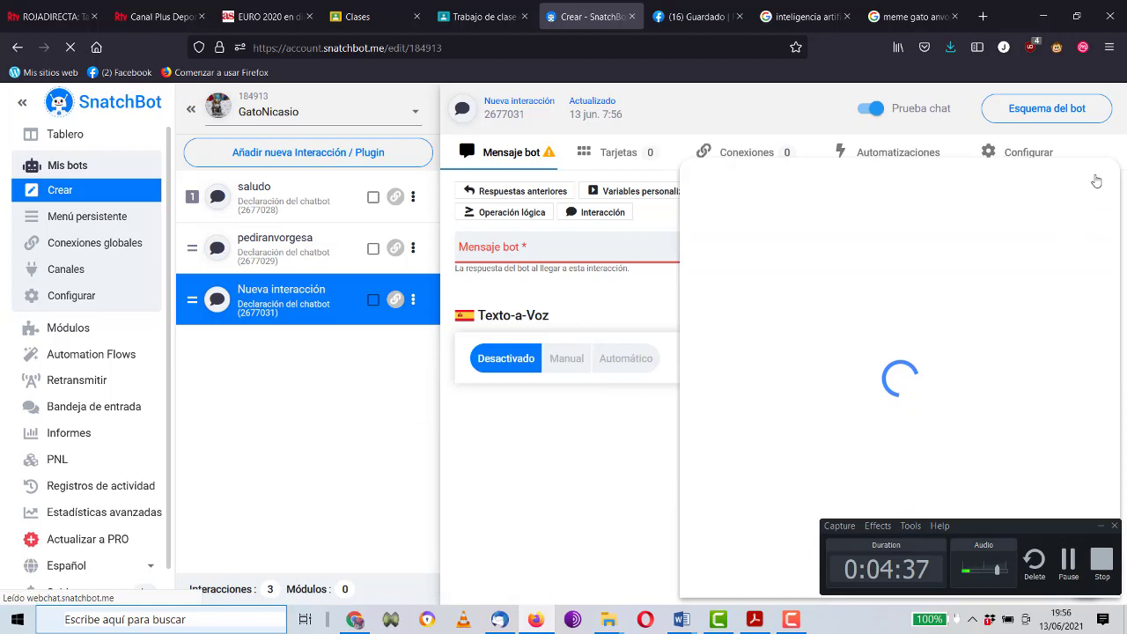
left_click(1098, 179)
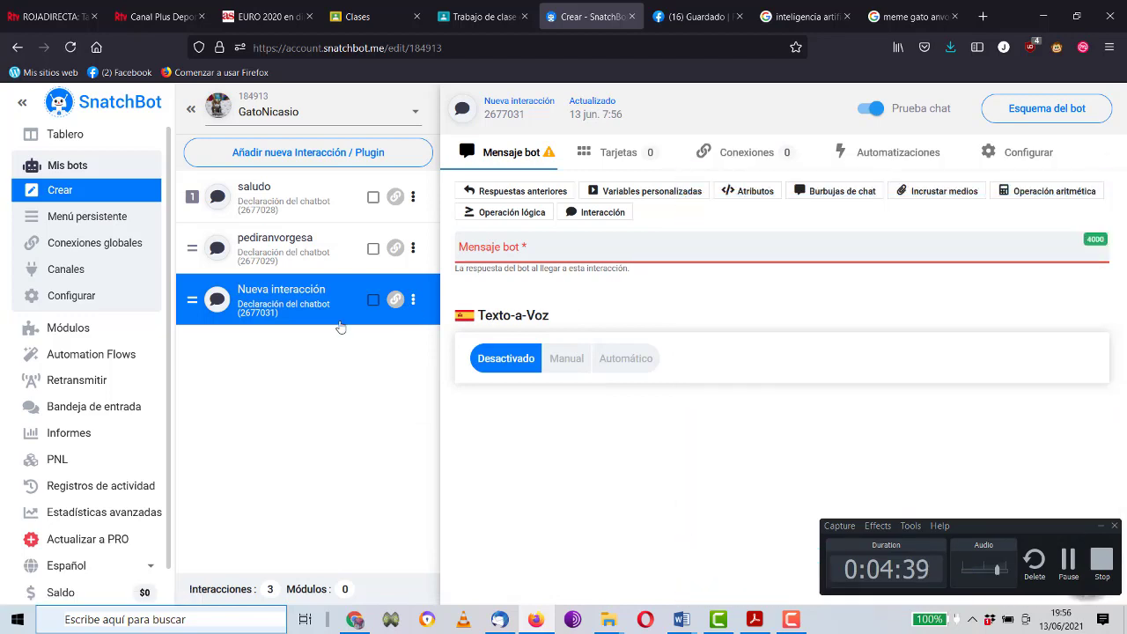
Rename the third interaction as "adiós".
left_click(413, 299)
left_click(428, 361)
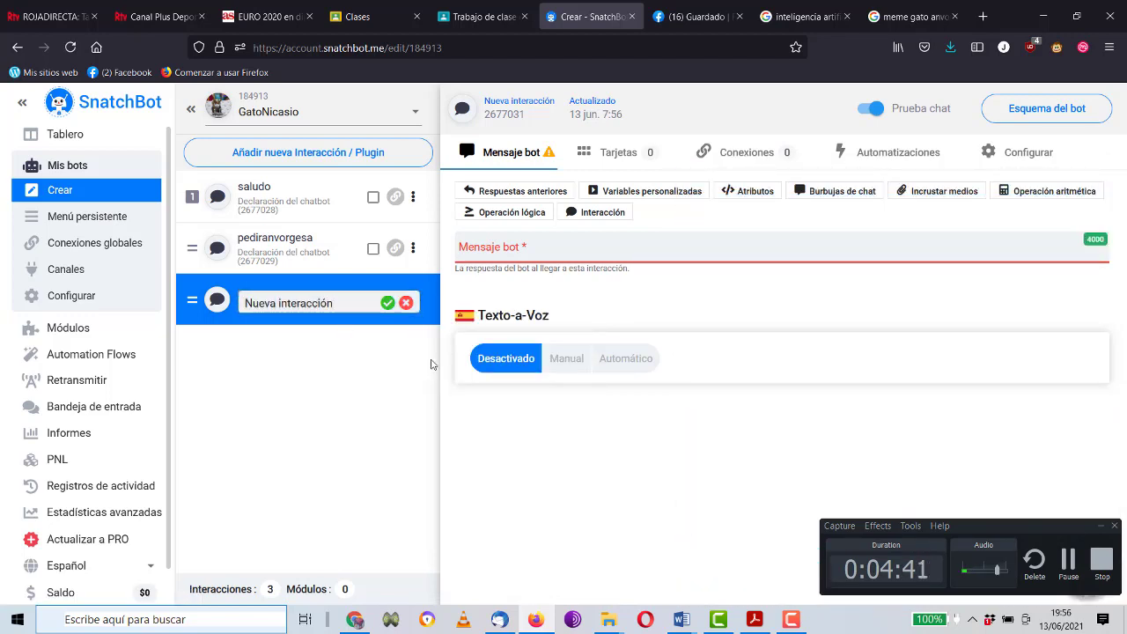
key("BackSpace")
key("BackSpace")
key("BackSpace")
key("BackSpace")
key("BackSpace")
key("BackSpace")
key("BackSpace")
key("BackSpace")
key("BackSpace")
key("BackSpace")
key("BackSpace")
key("BackSpace")
key("BackSpace")
key("BackSpace")
key("BackSpace")
key("BackSpace")
key("BackSpace")
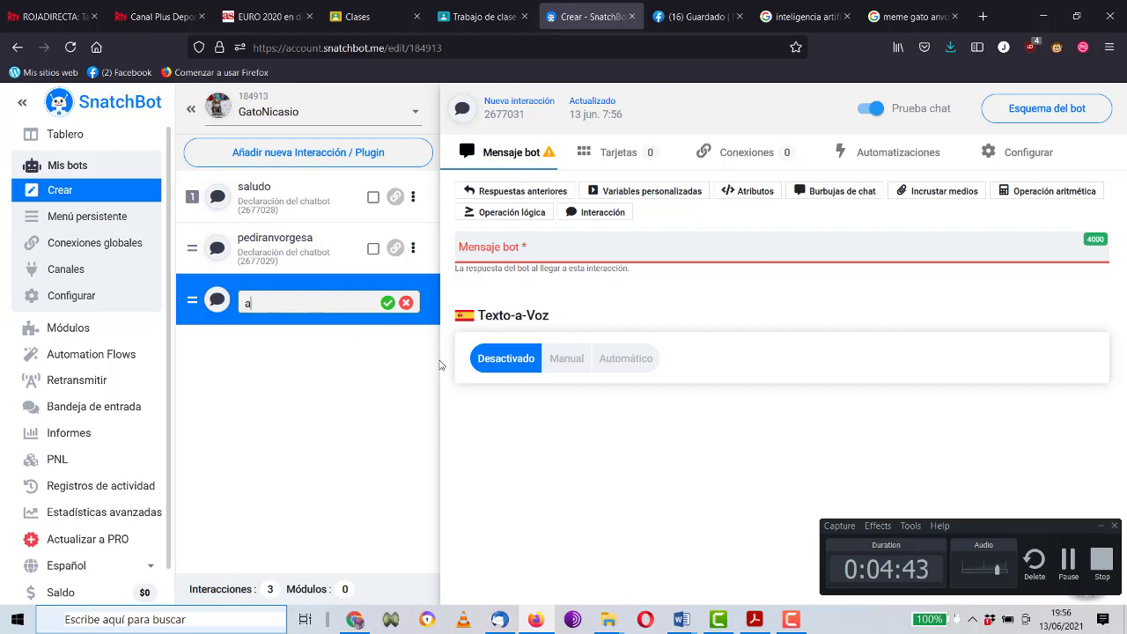
key("Return")
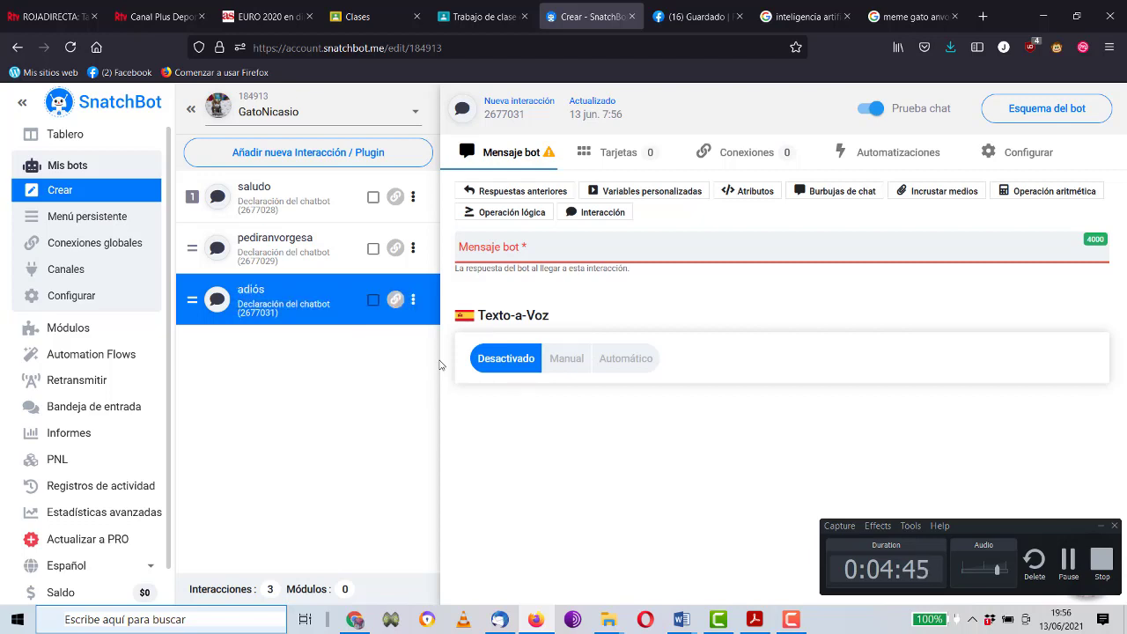
Add "sí" as a quick reply in the connections of the saludo interaction, declining the offered connection for it.
left_click(328, 207)
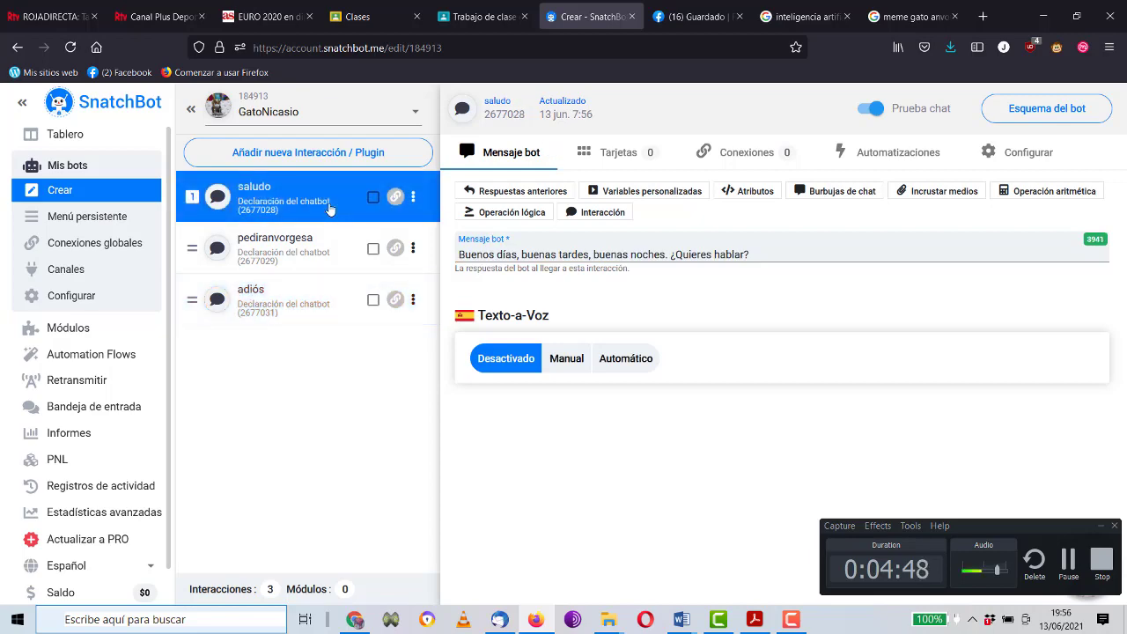
left_click(744, 150)
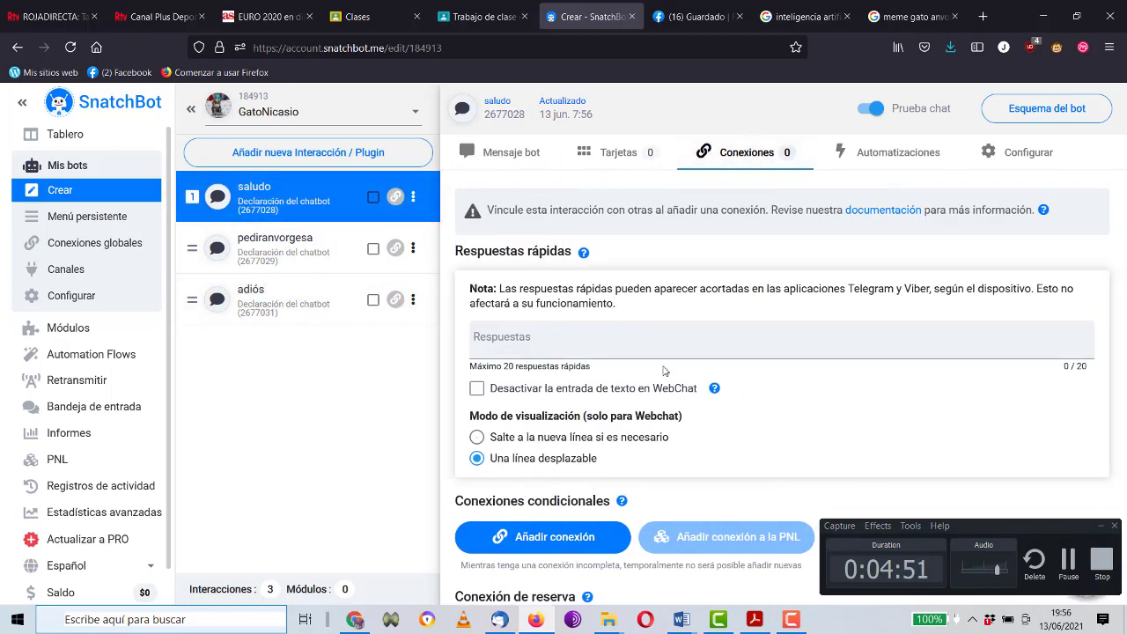
left_click(542, 347)
type("sí")
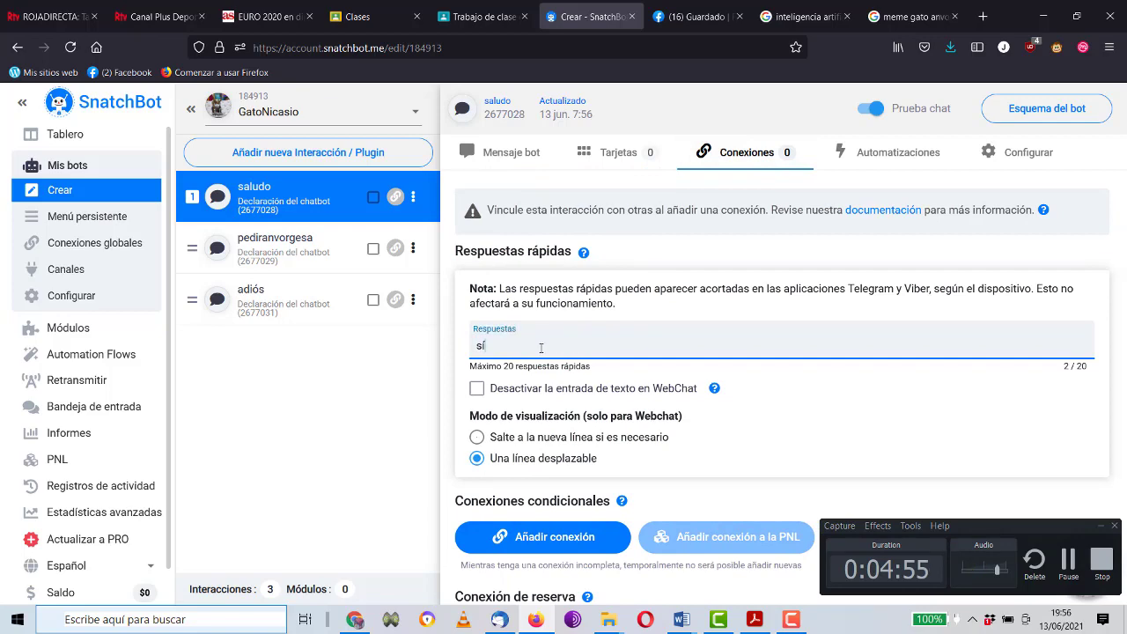
scroll(542, 347, "down", 1)
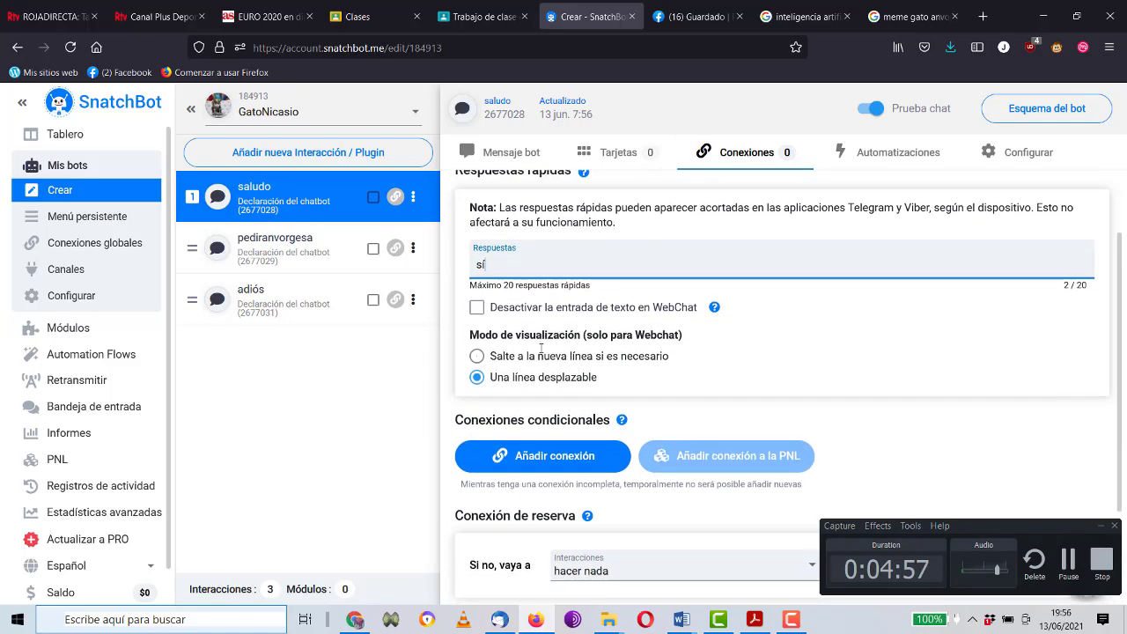
scroll(541, 348, "down", 2)
scroll(541, 349, "up", 3)
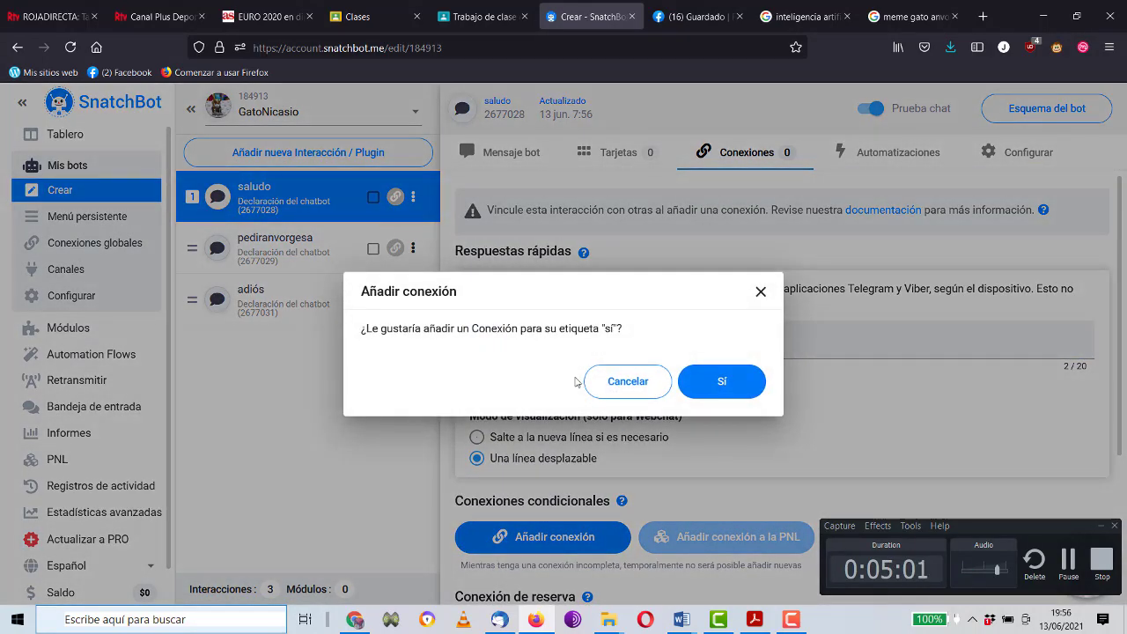
left_click(649, 382)
Examine the quick replies and the conditional and fallback connection settings of the saludo interaction.
scroll(653, 370, "down", 2)
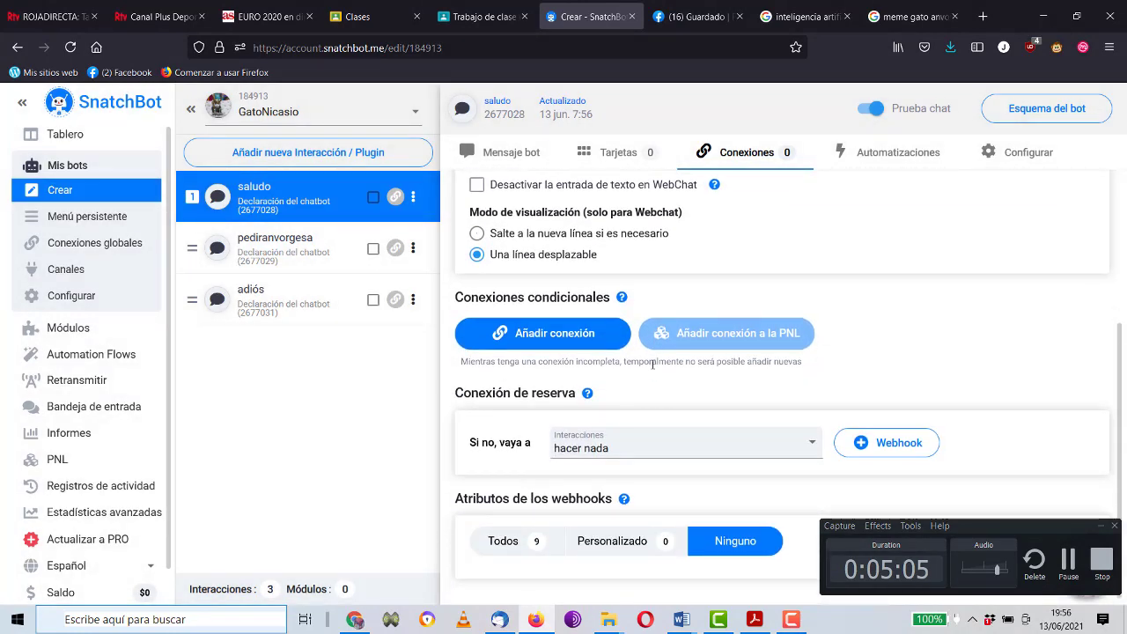
scroll(652, 364, "up", 3)
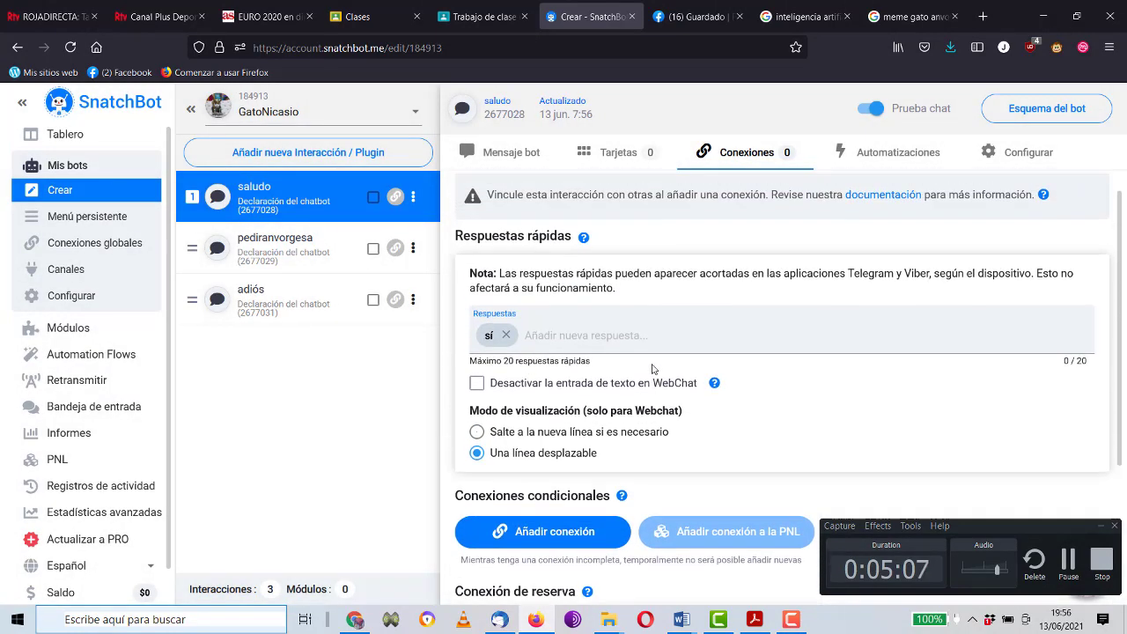
left_click(575, 353)
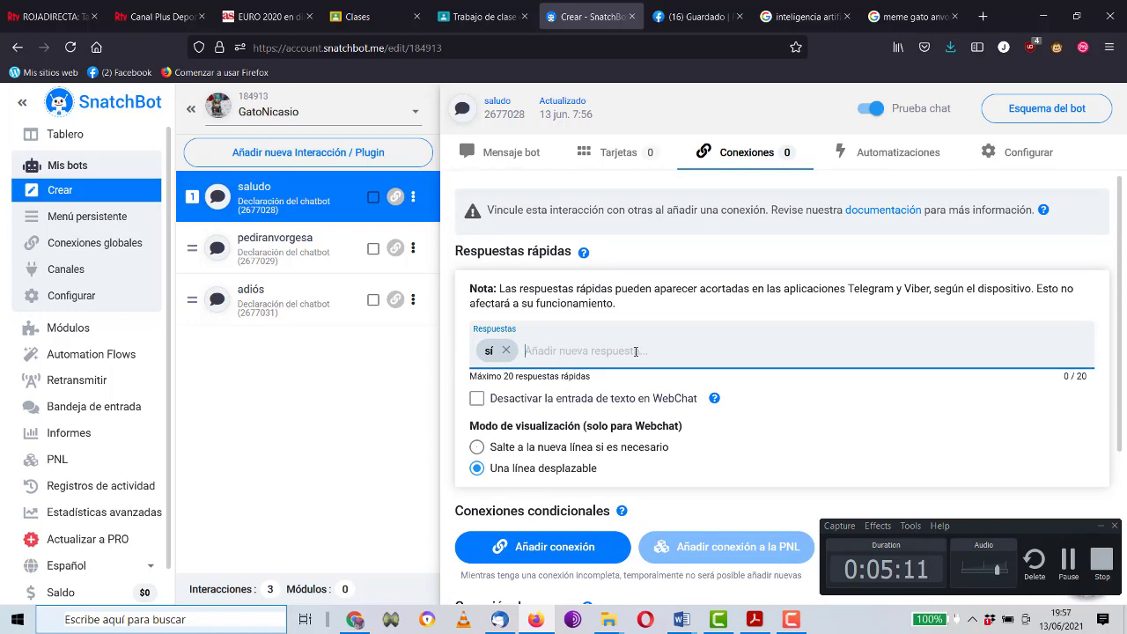
scroll(635, 350, "down", 3)
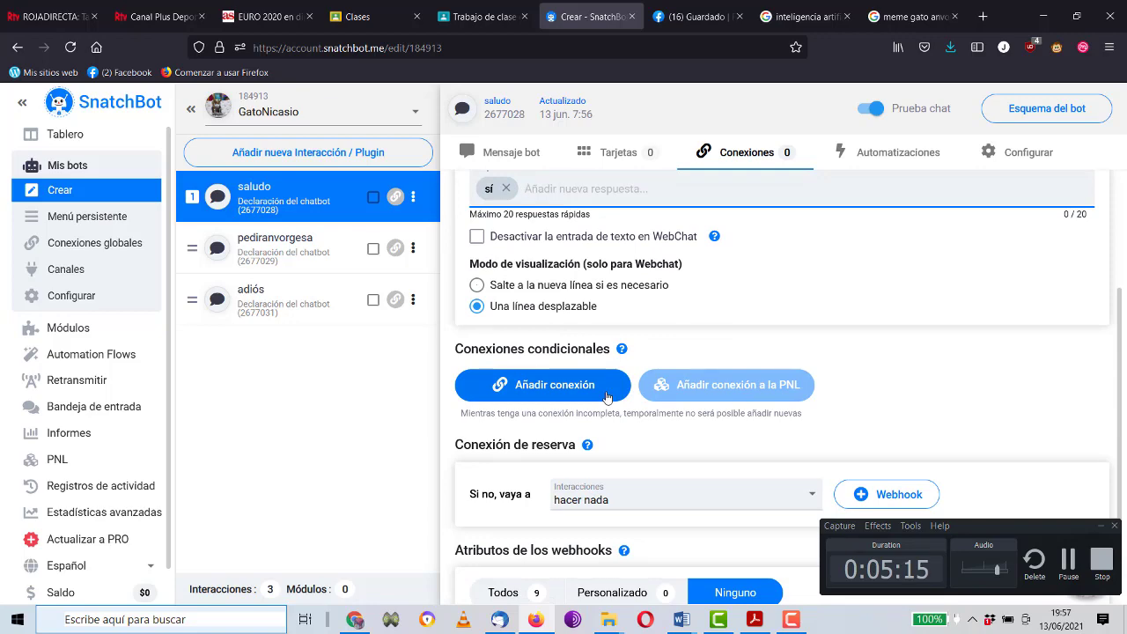
scroll(606, 397, "down", 1)
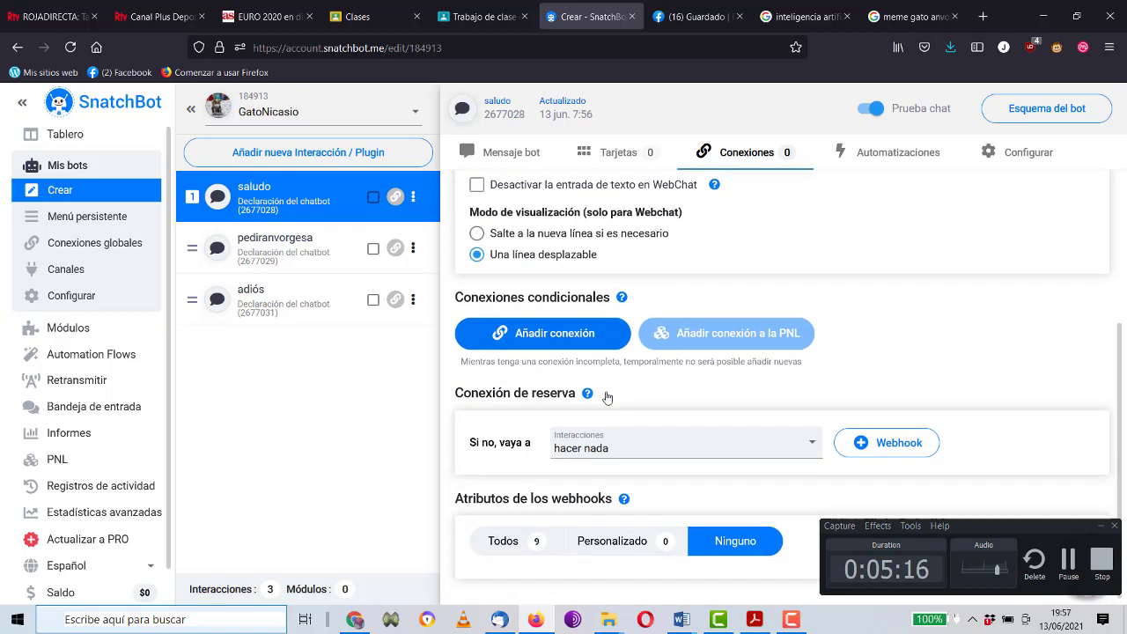
Add a conditional connection to the saludo interaction with the condition "contiene (palabra completa)".
left_click(617, 346)
left_click(621, 361)
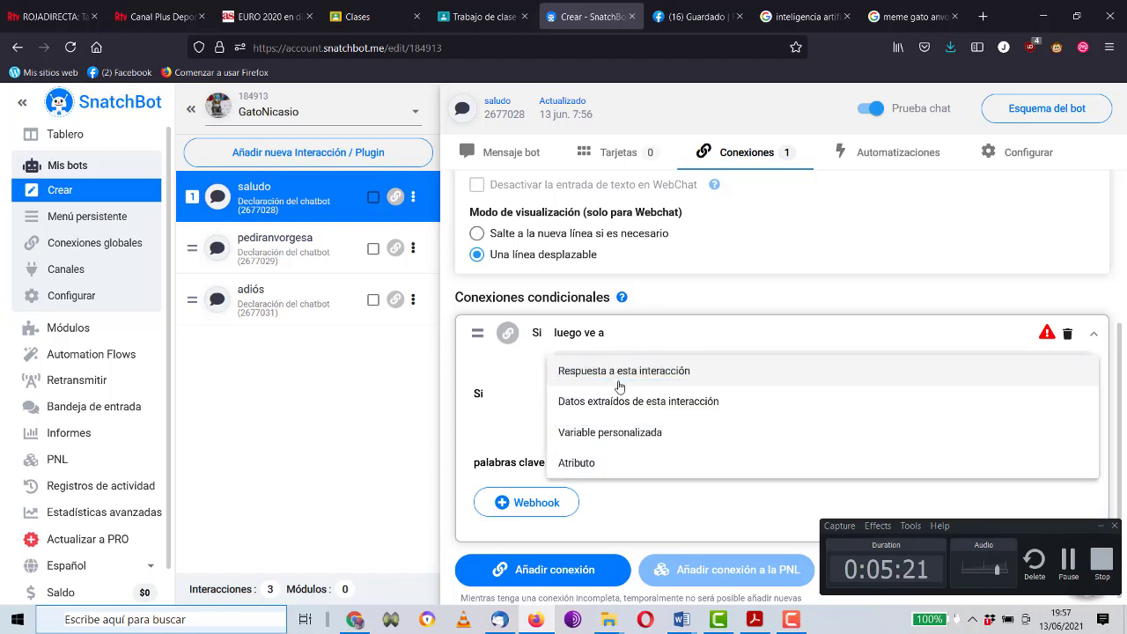
left_click(519, 407)
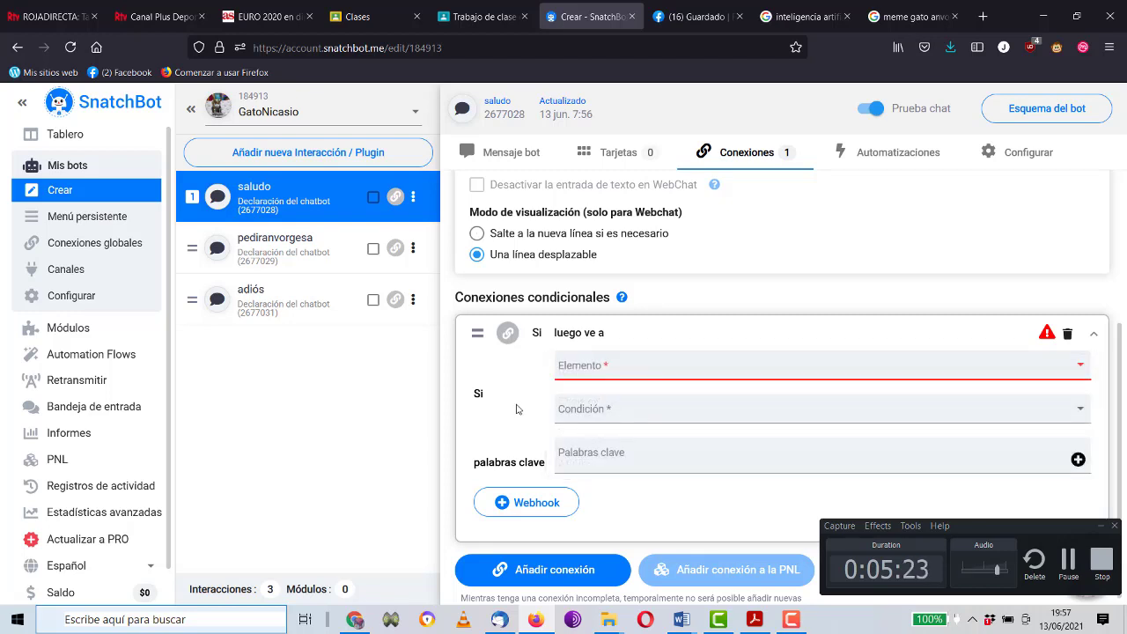
left_click(602, 414)
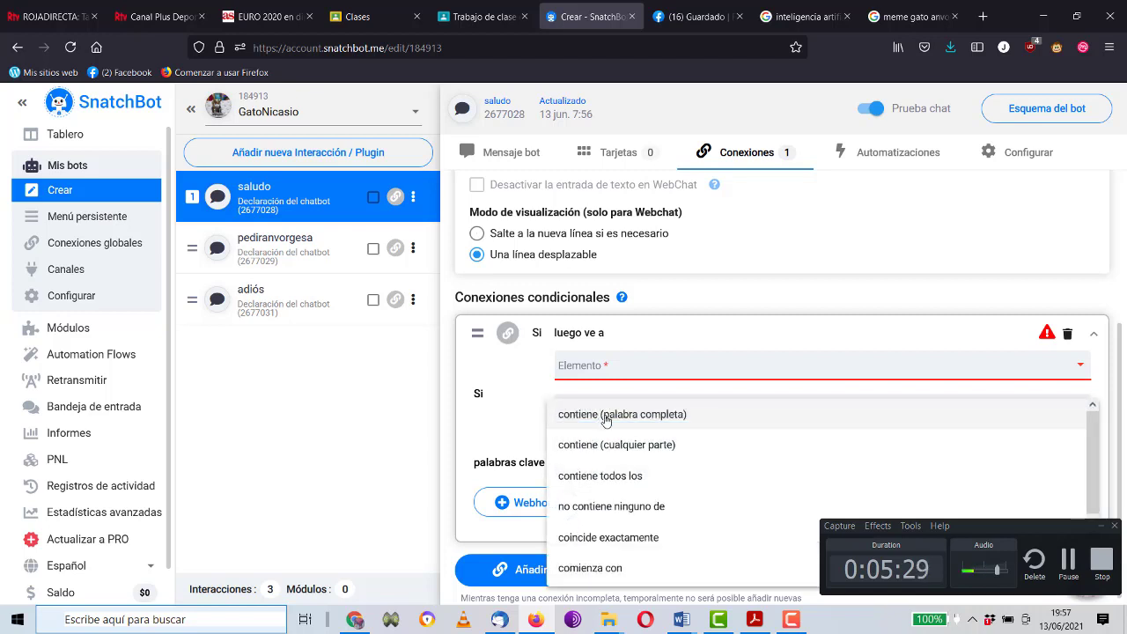
left_click(605, 415)
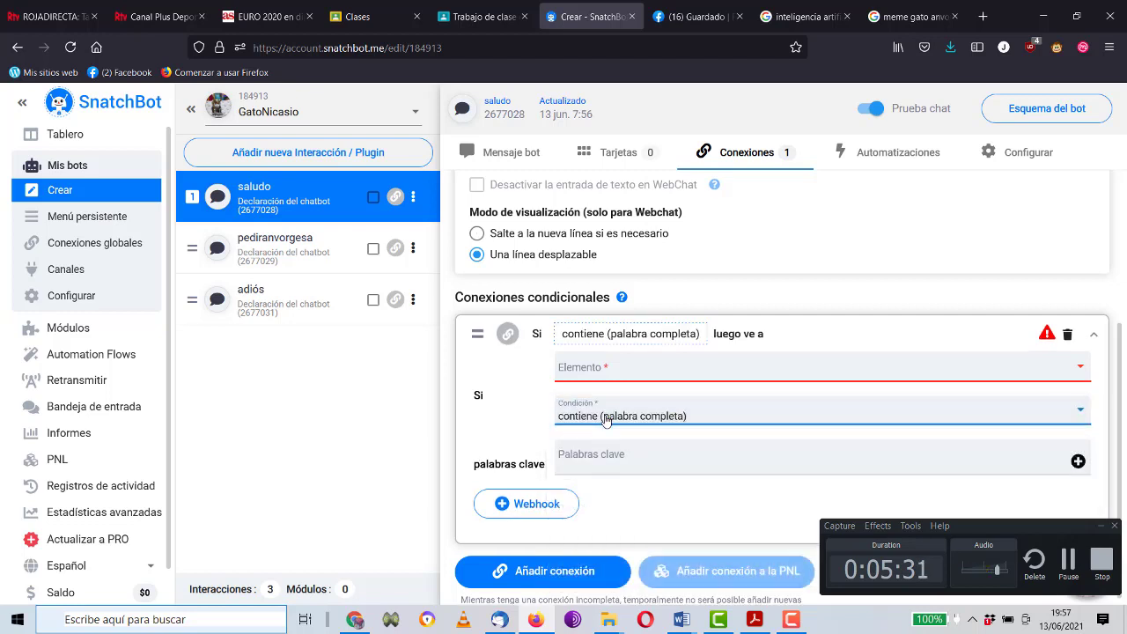
Enter only "sí" as the keyword of the new conditional connection.
left_click(605, 460)
type("sí,vale")
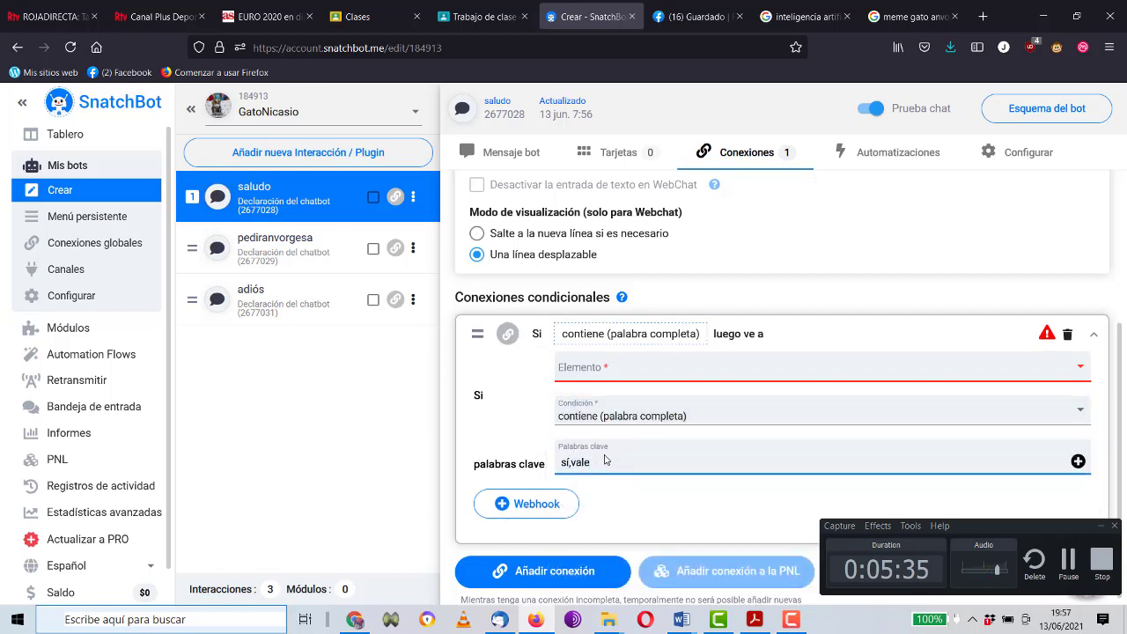
type(",ok,per")
key("BackSpace")
key("BackSpace")
key("BackSpace")
key("BackSpace")
key("BackSpace")
key("BackSpace")
key("BackSpace")
key("BackSpace")
key("BackSpace")
key("BackSpace")
Add "vale", "ok" and "perfecto" as custom synonyms of the keyword "sí" and save them.
left_click(1078, 463)
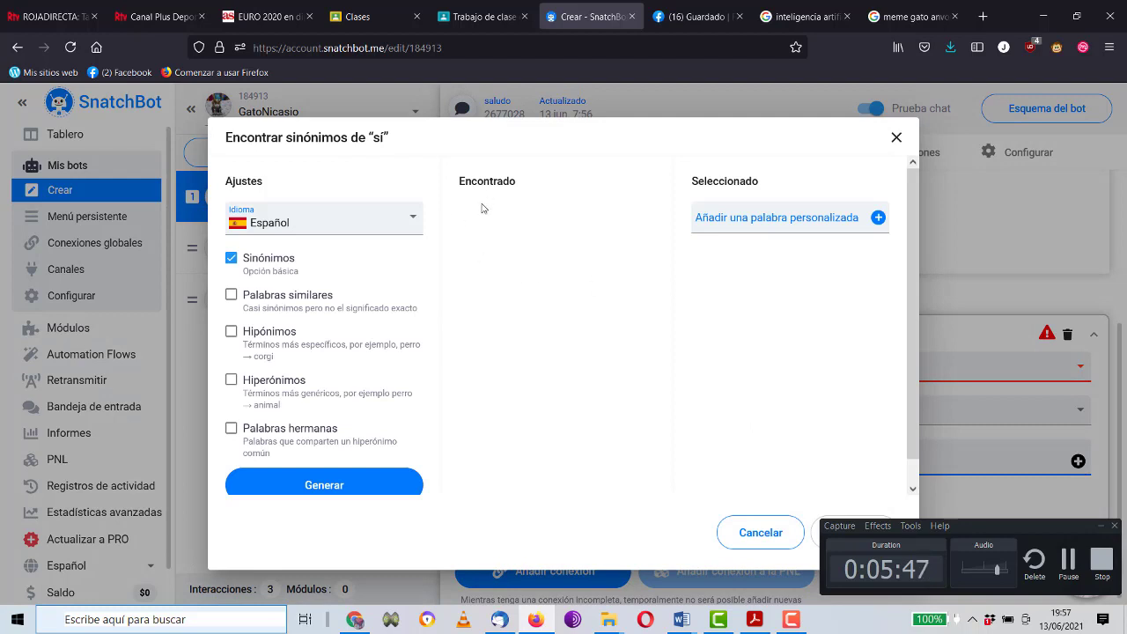
left_click(782, 230)
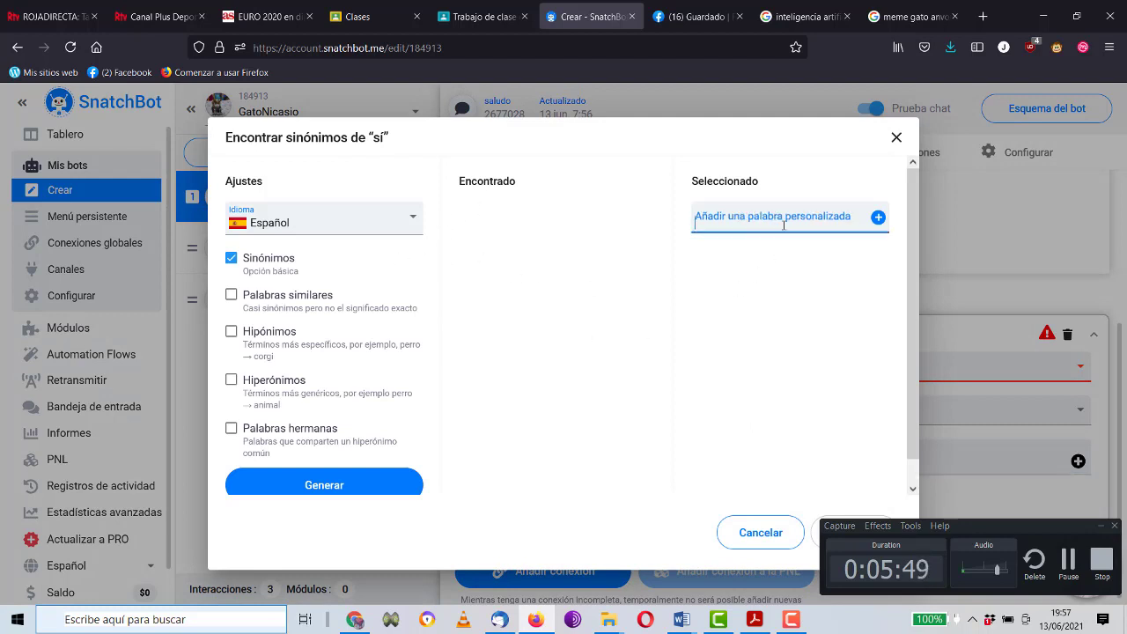
type("vale")
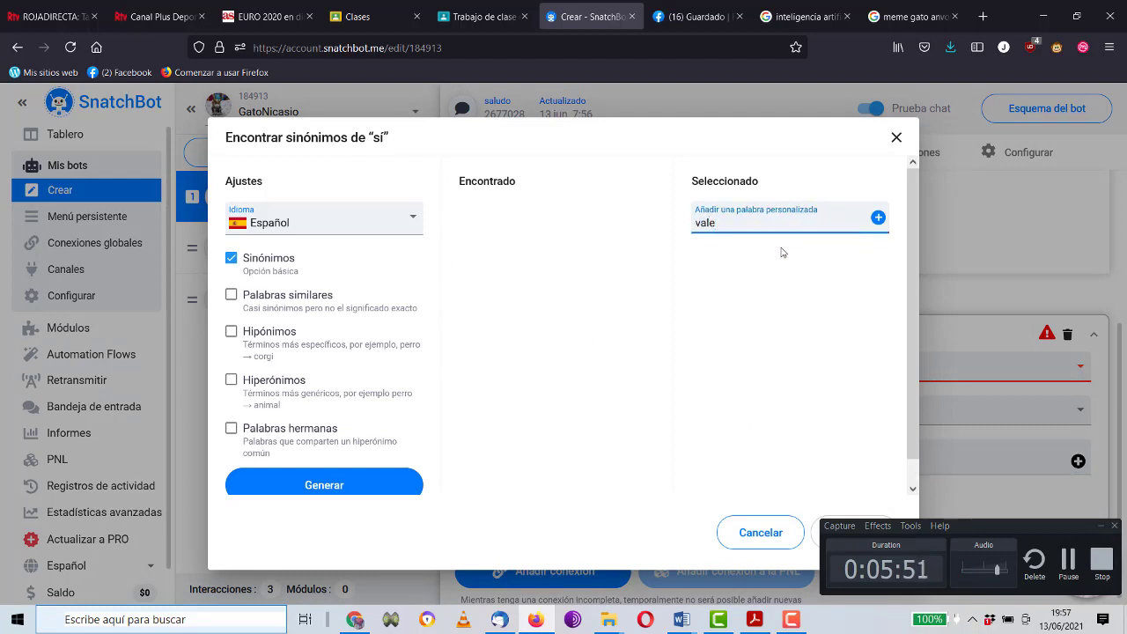
left_click(878, 218)
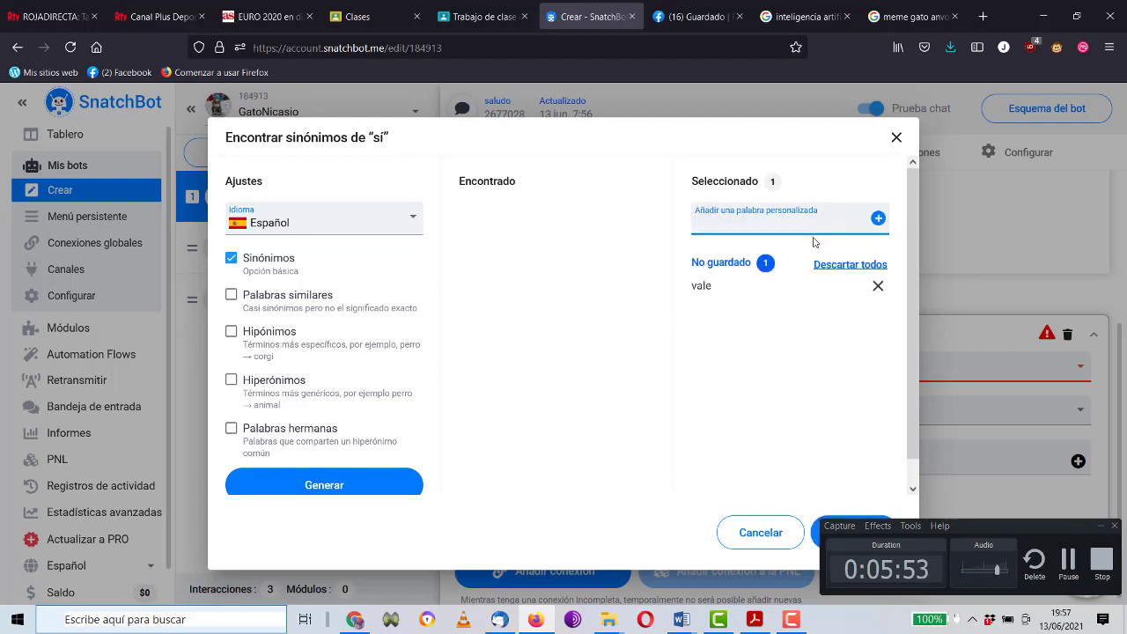
key("Return")
type("perfecto")
key("Return")
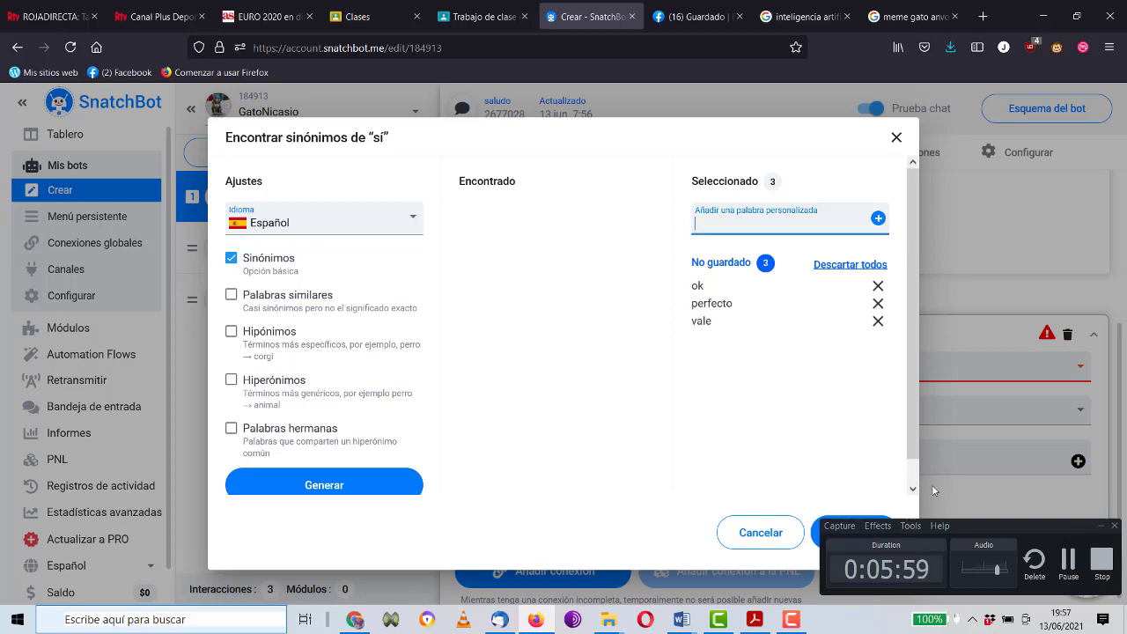
left_click_drag(954, 525, 1016, 514)
left_click(854, 534)
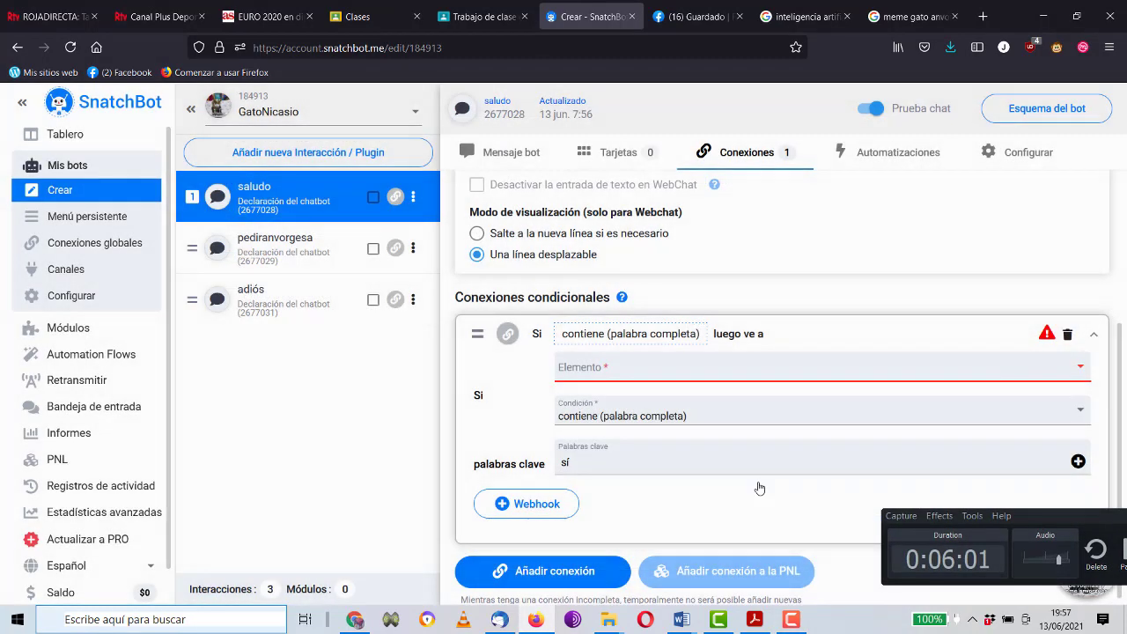
Remove the "sí" quick reply from the saludo interaction and set pediranvorgesa as the connection's destination.
scroll(584, 386, "up", 3)
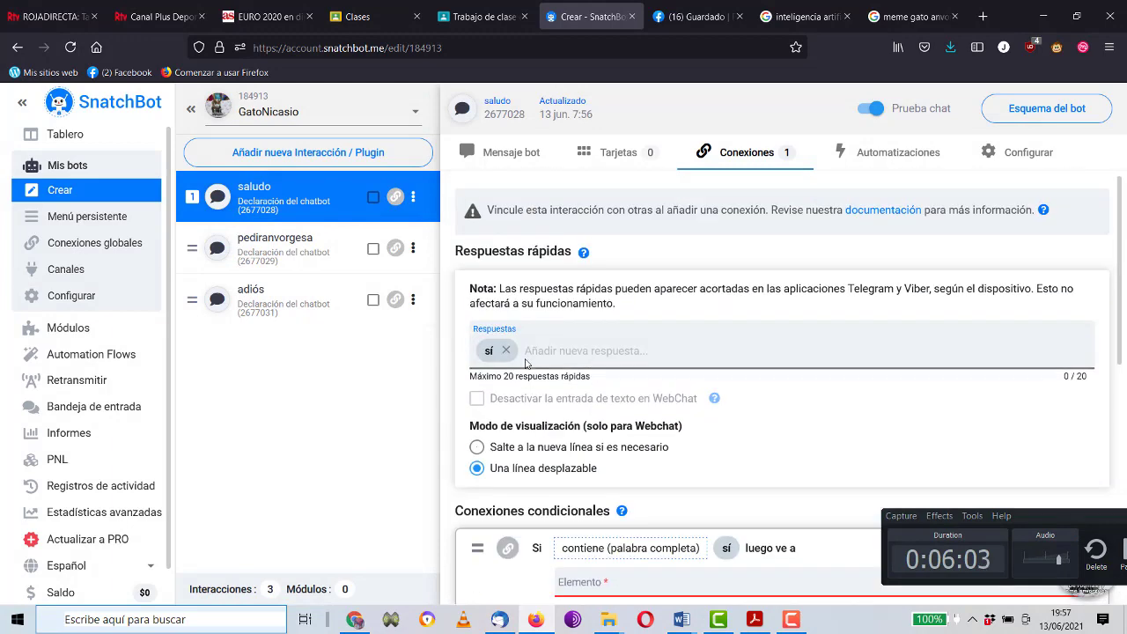
scroll(688, 340, "down", 5)
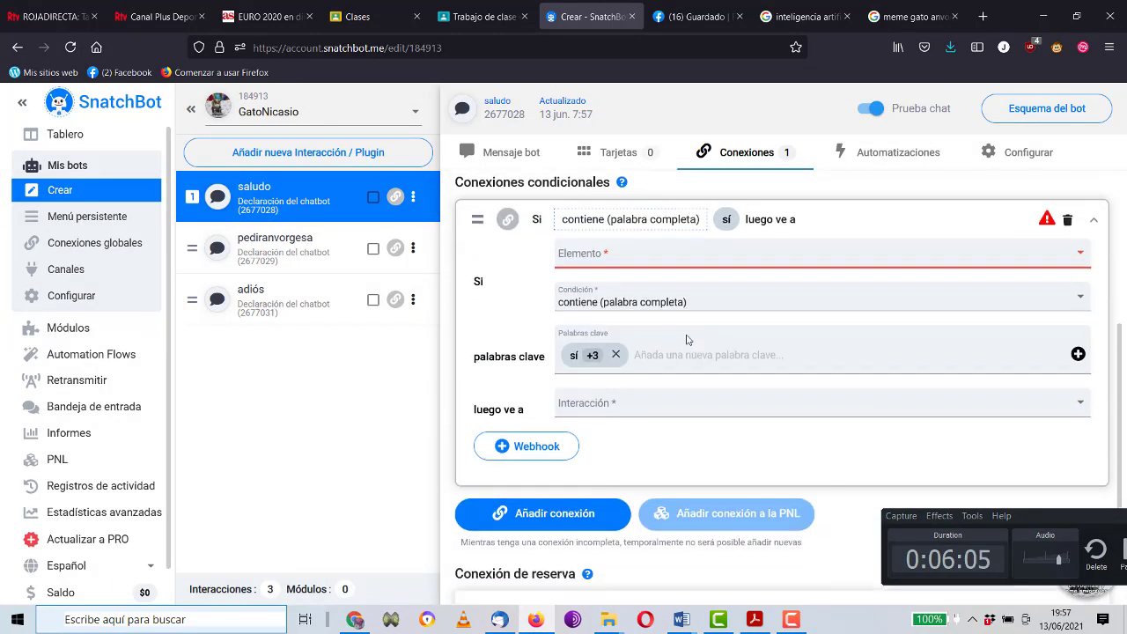
left_click(614, 398)
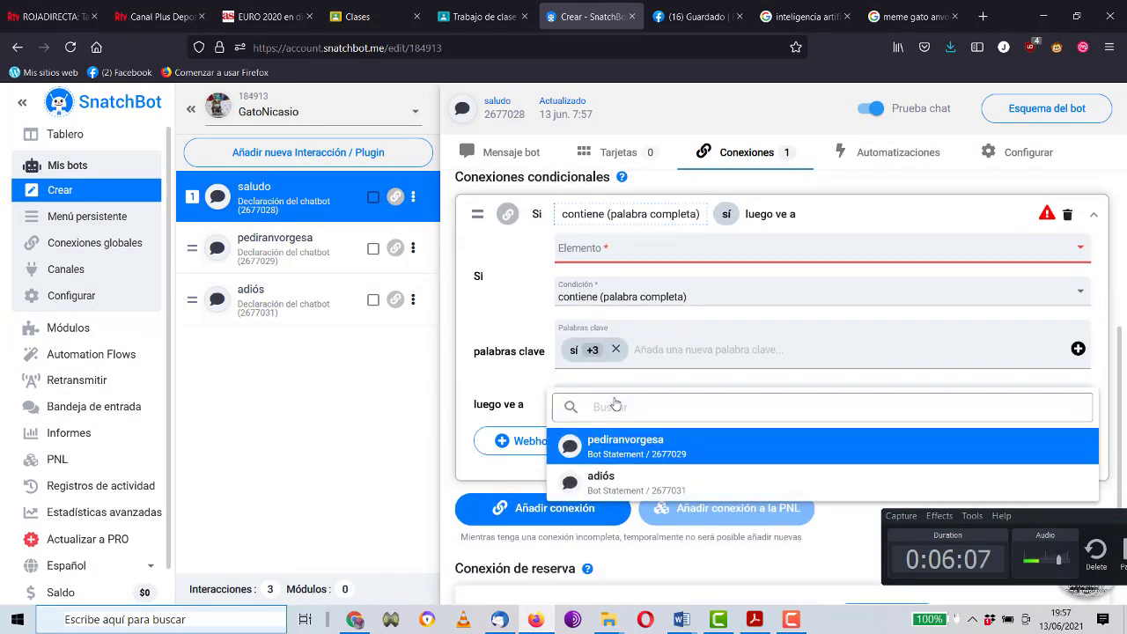
left_click(617, 448)
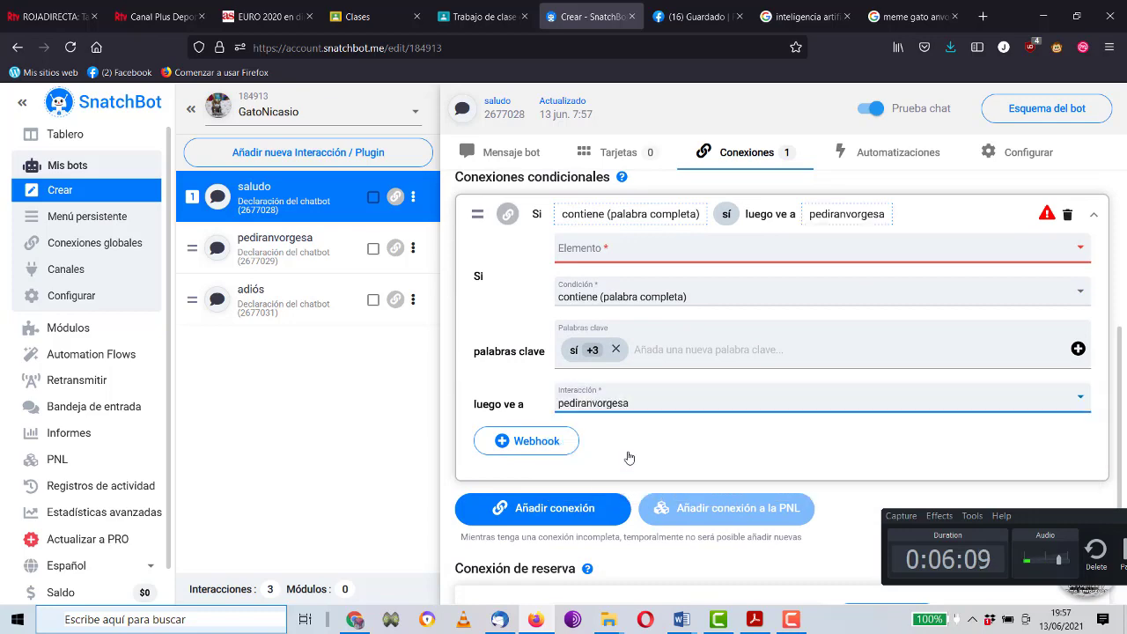
Examine the quick replies, the incomplete conditional connection and the fallback connection settings of saludo.
scroll(629, 457, "up", 4)
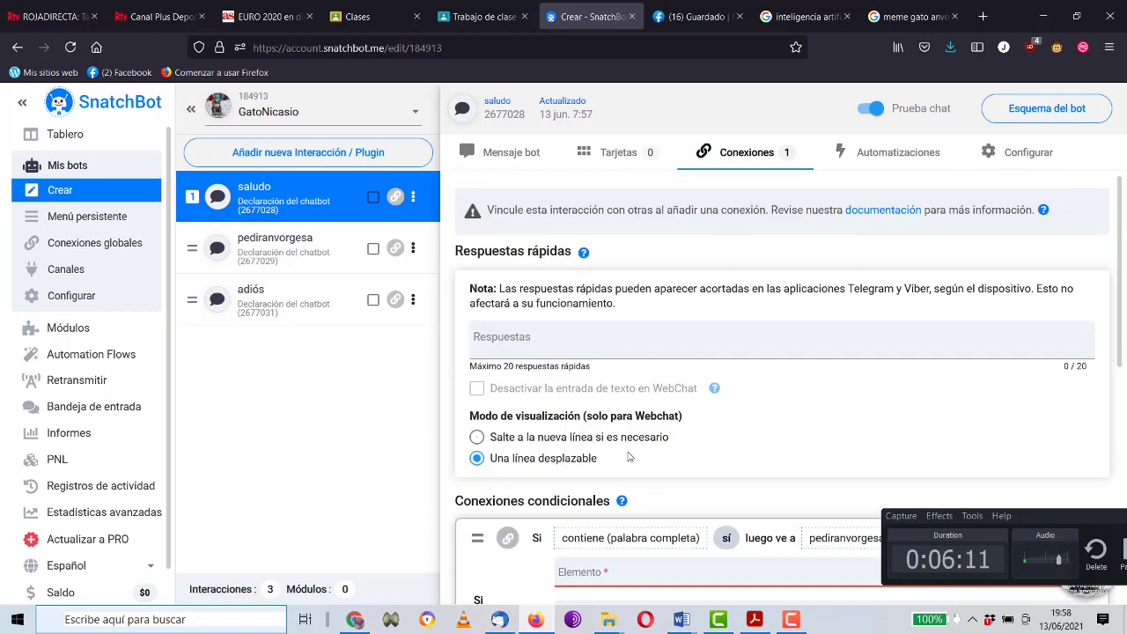
scroll(630, 457, "down", 4)
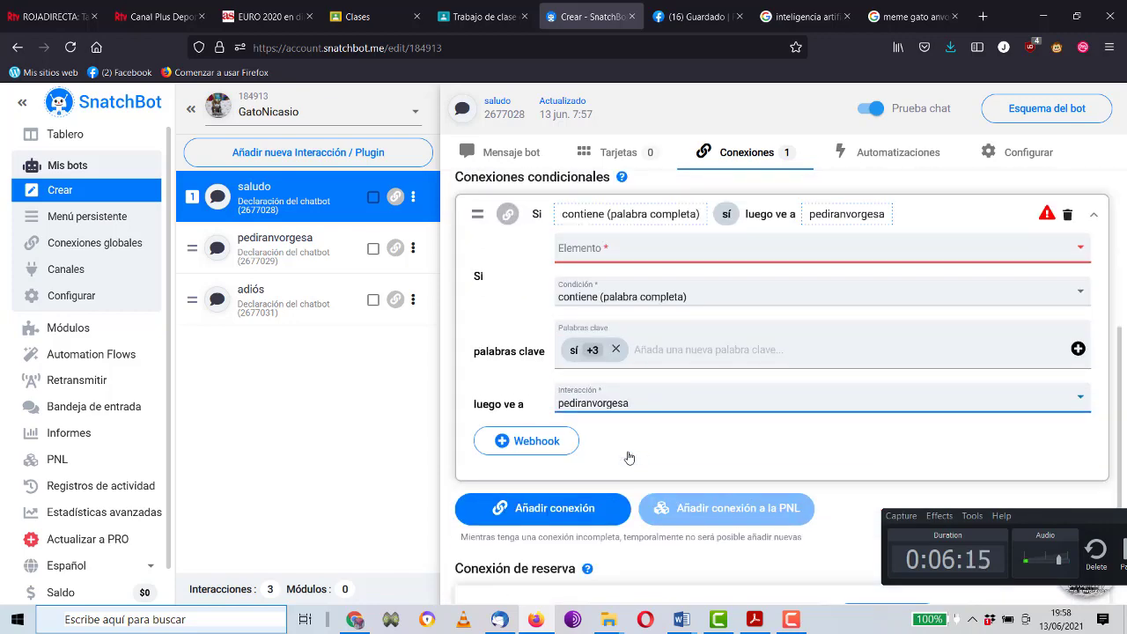
scroll(630, 457, "up", 4)
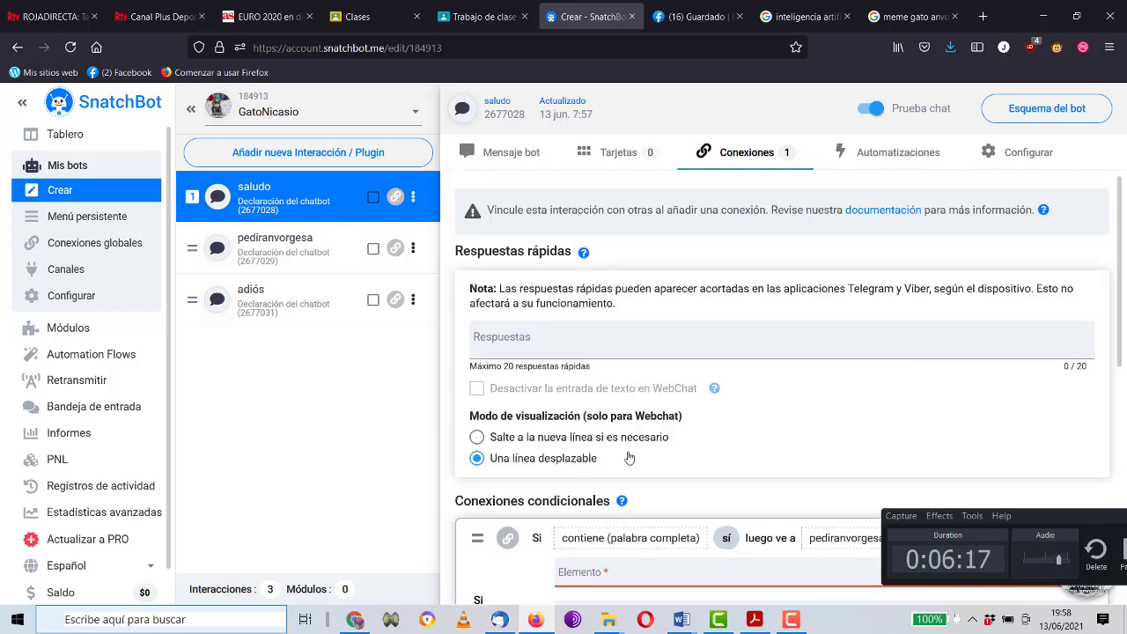
scroll(634, 251, "down", 6)
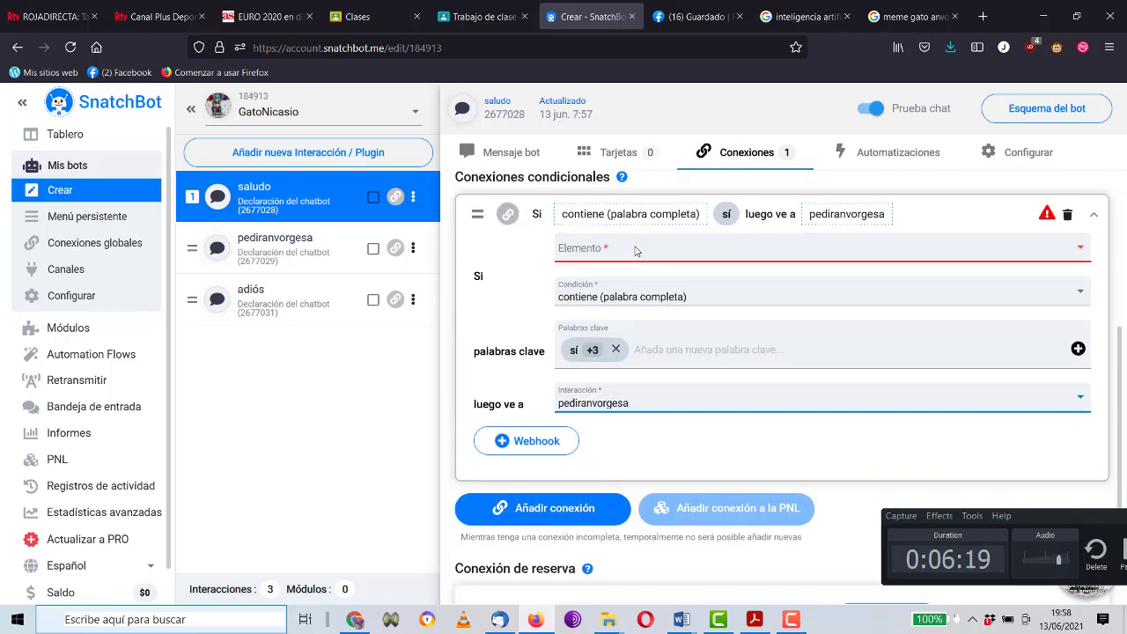
left_click(552, 332)
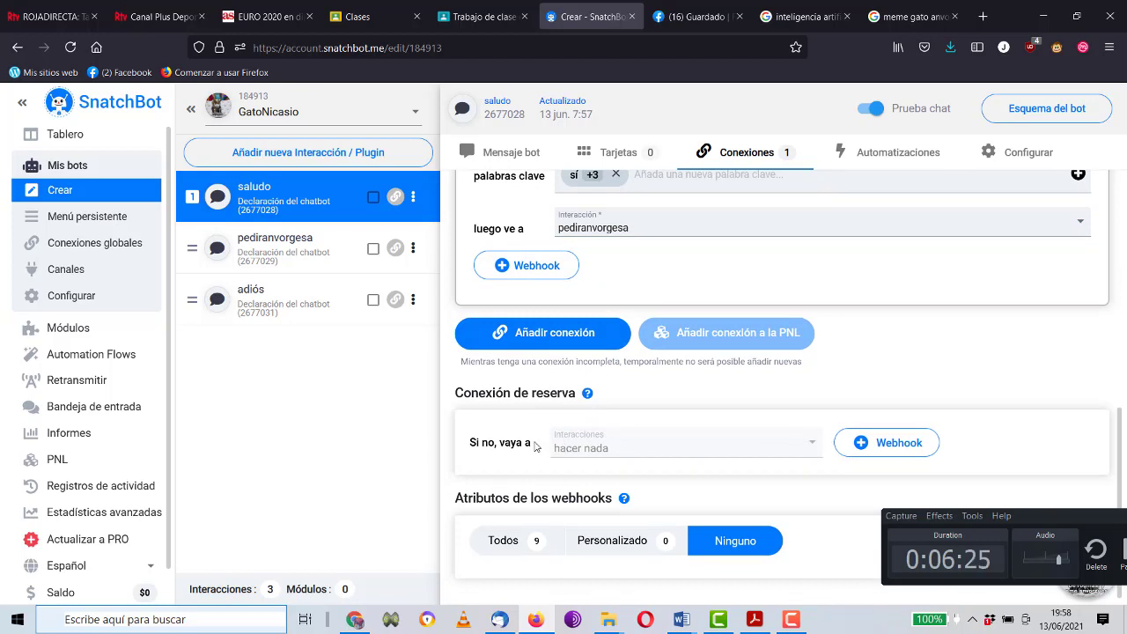
left_click(557, 335)
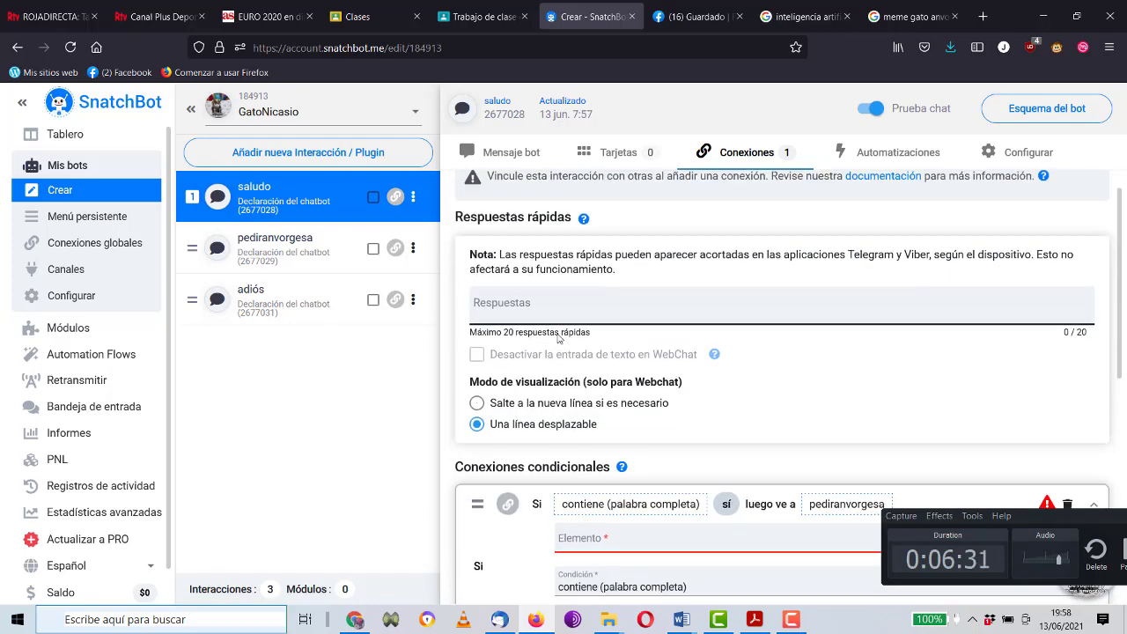
scroll(557, 337, "down", 1)
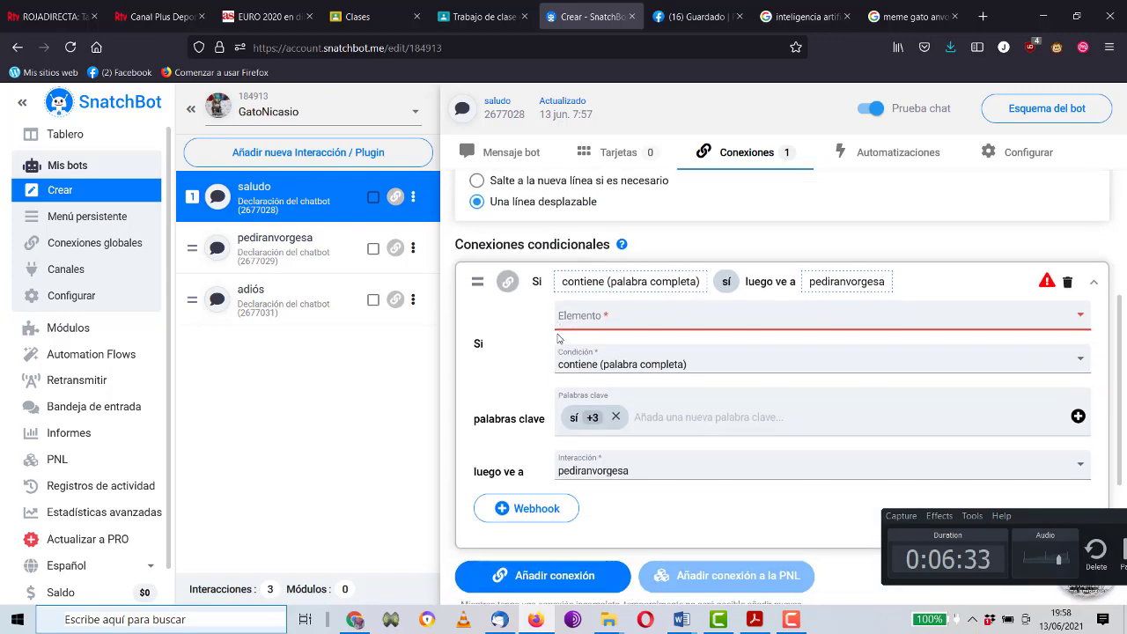
scroll(557, 337, "up", 3)
scroll(558, 338, "down", 2)
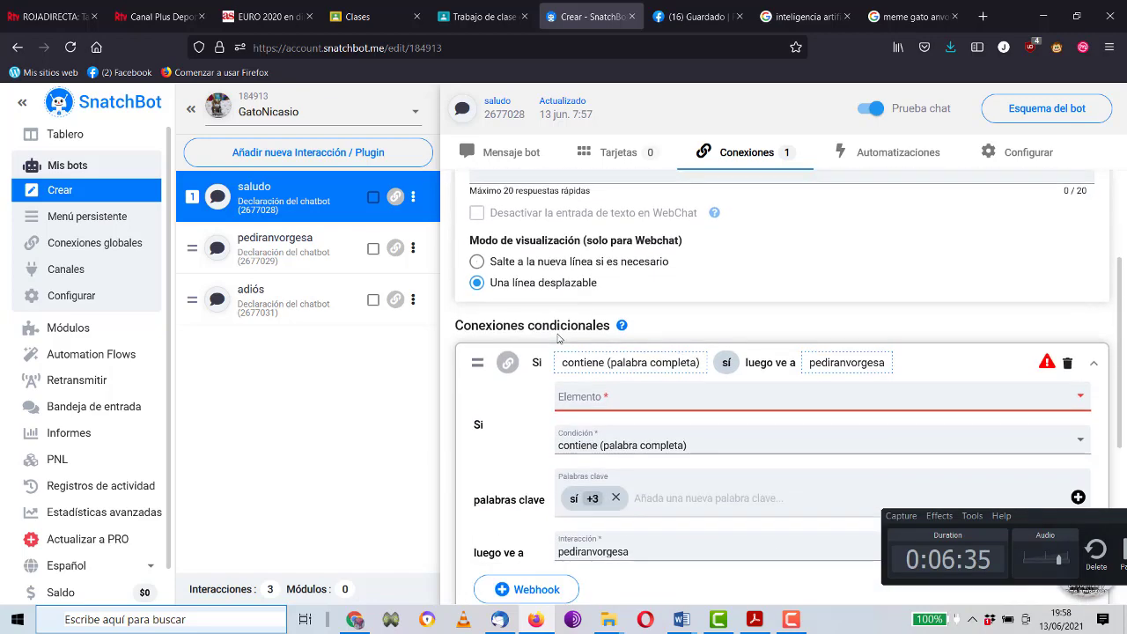
scroll(557, 337, "down", 2)
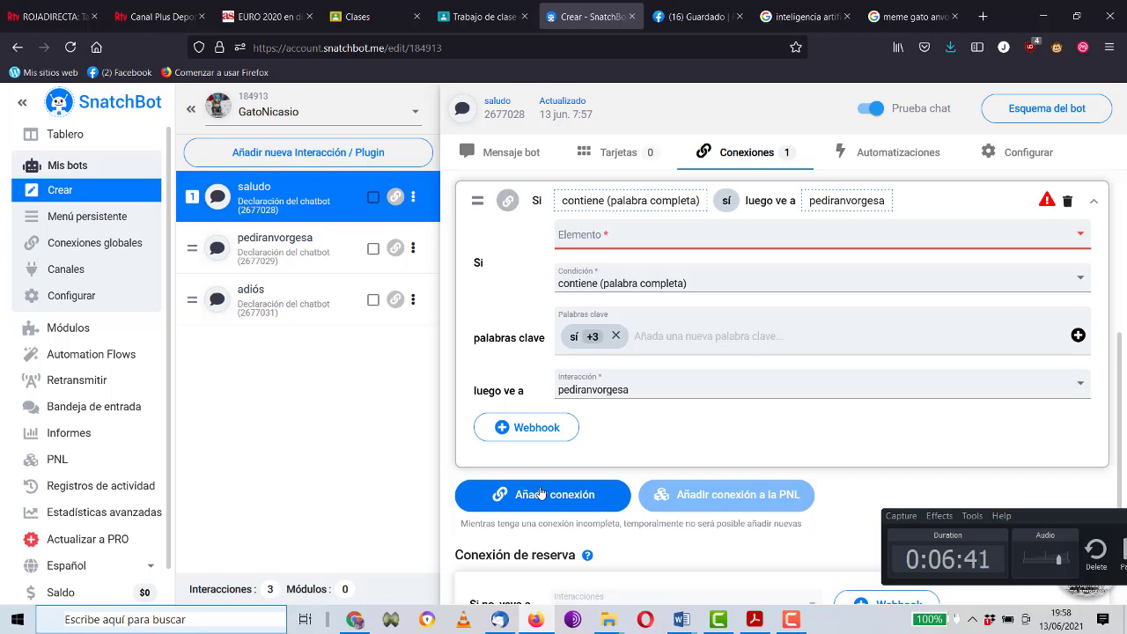
scroll(540, 493, "up", 4)
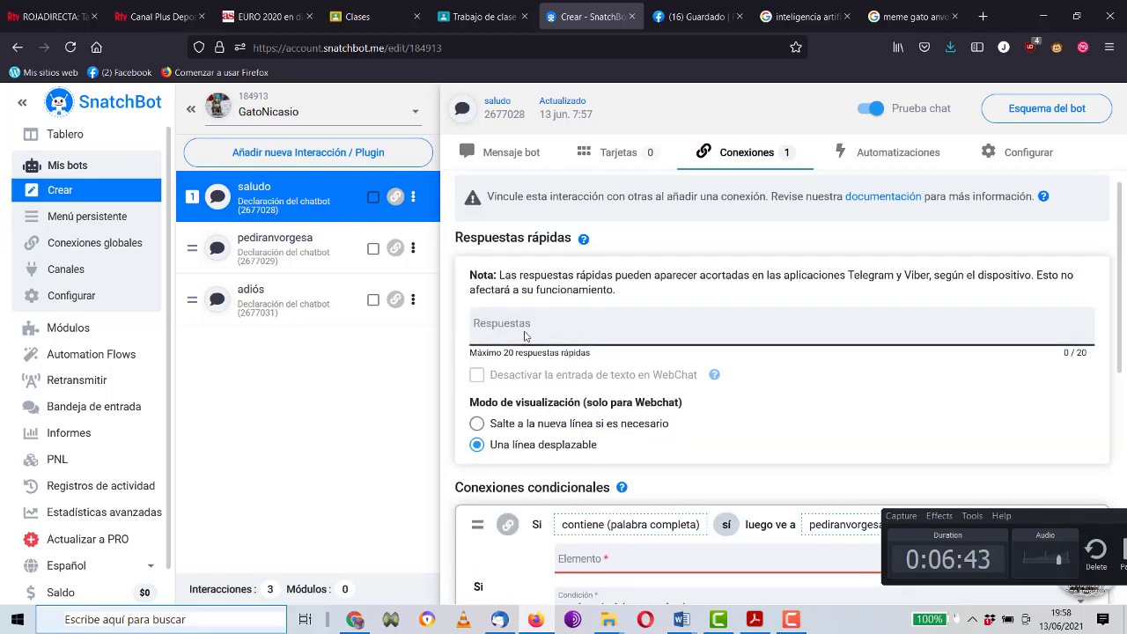
scroll(502, 337, "up", 1)
scroll(499, 333, "down", 1)
scroll(495, 331, "up", 1)
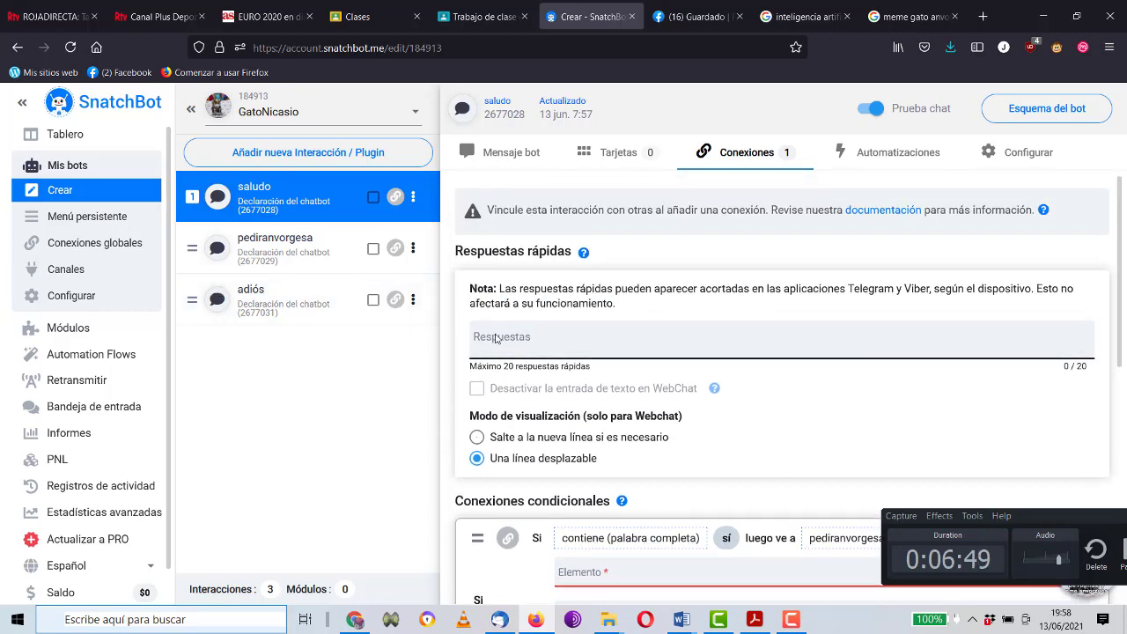
scroll(498, 348, "down", 5)
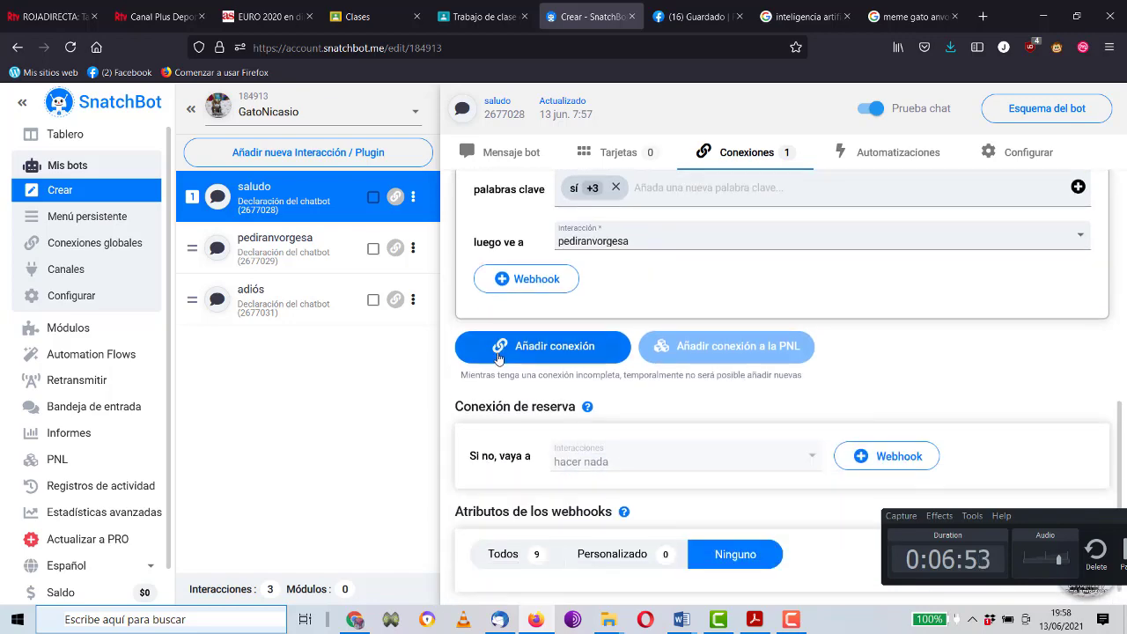
Complete the "sí" connection with element "Respuesta a esta interacción", condition "contiene (palabra completa)" and destination pediranvorgesa.
scroll(498, 357, "up", 3)
left_click(572, 335)
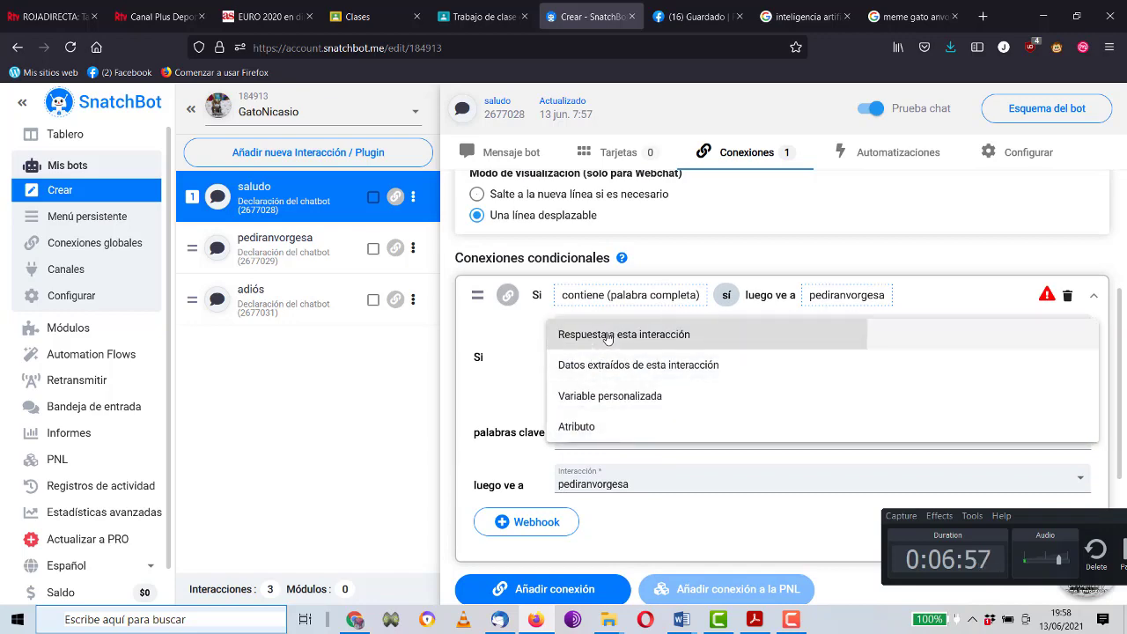
left_click(607, 336)
left_click(587, 377)
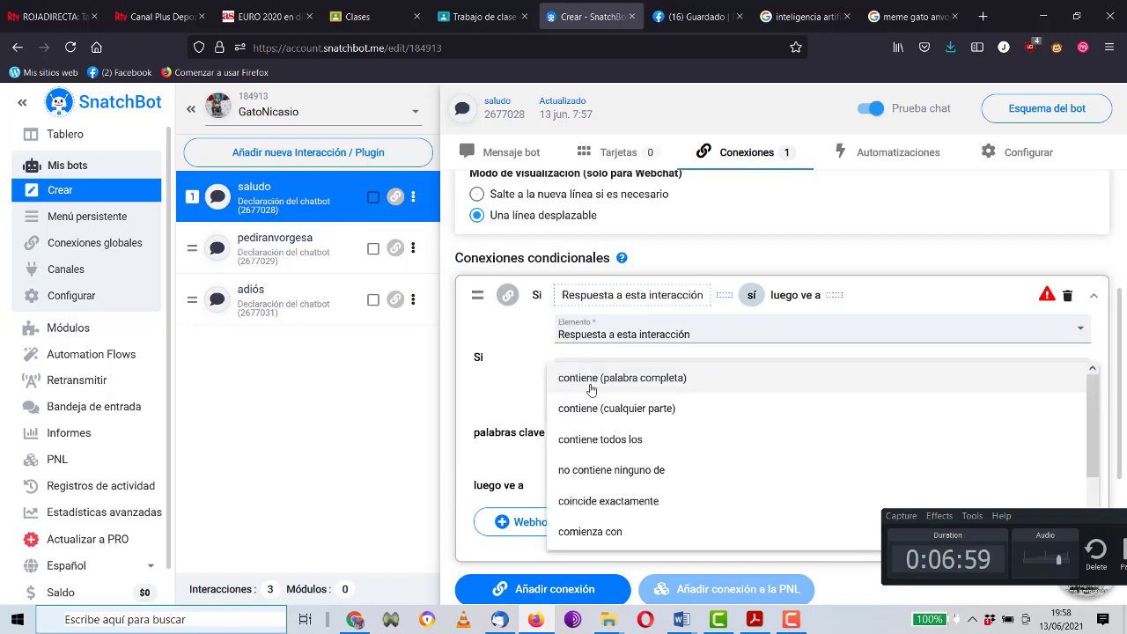
left_click(591, 381)
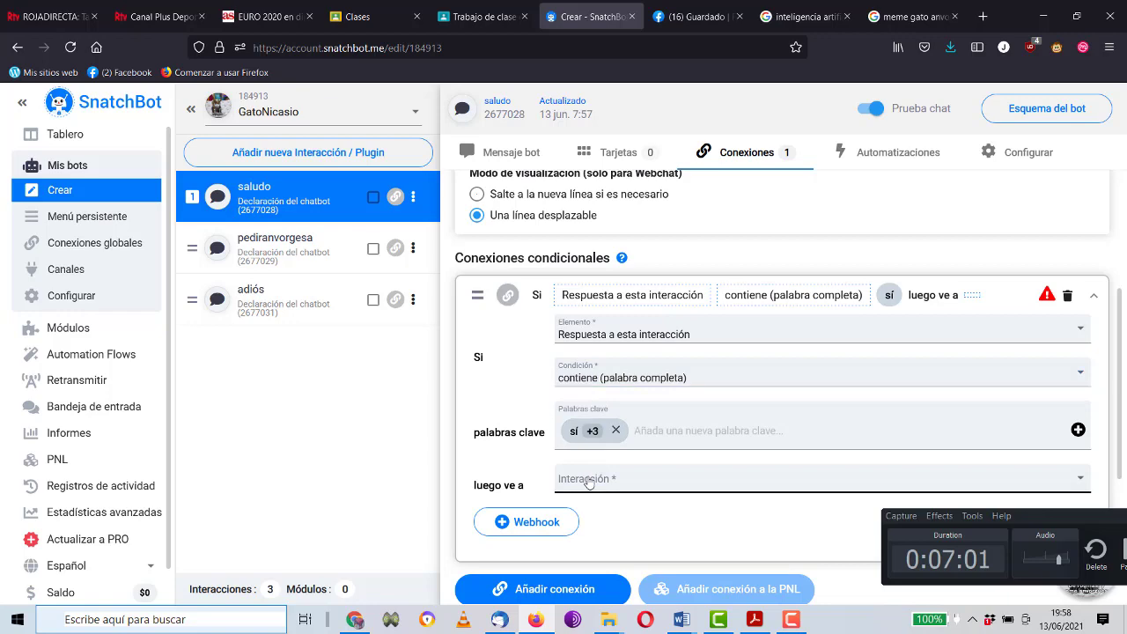
left_click(588, 480)
left_click(591, 525)
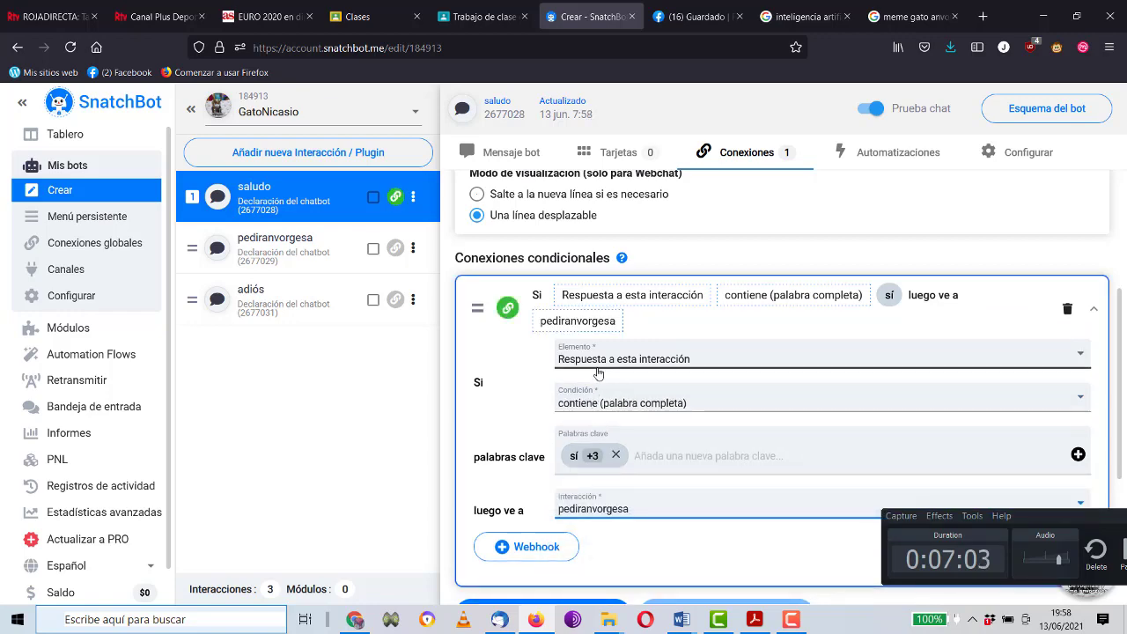
Add a second conditional connection to saludo with element "Respuesta a esta interacción" and condition "contiene (palabra completa)".
scroll(598, 374, "down", 2)
scroll(599, 373, "down", 1)
left_click(597, 371)
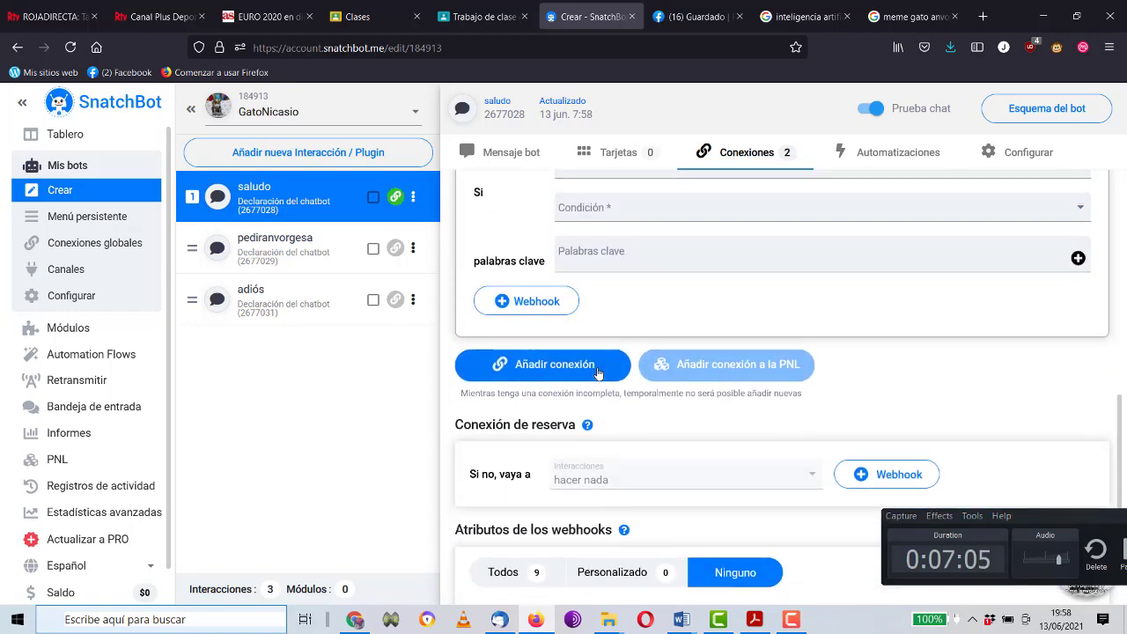
left_click(596, 401)
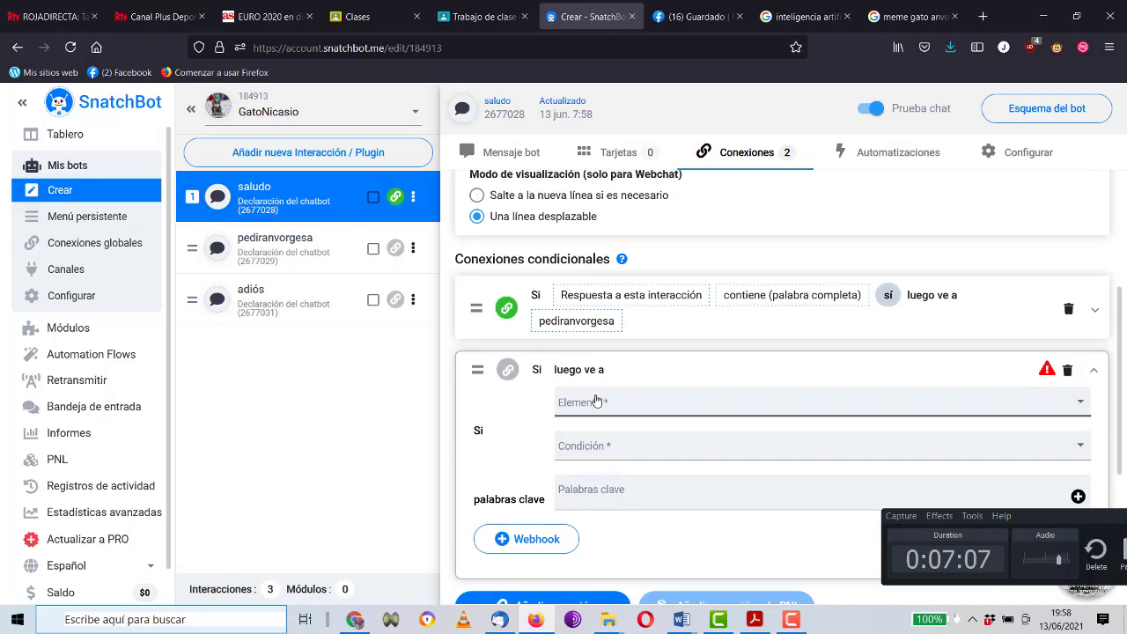
left_click(595, 412)
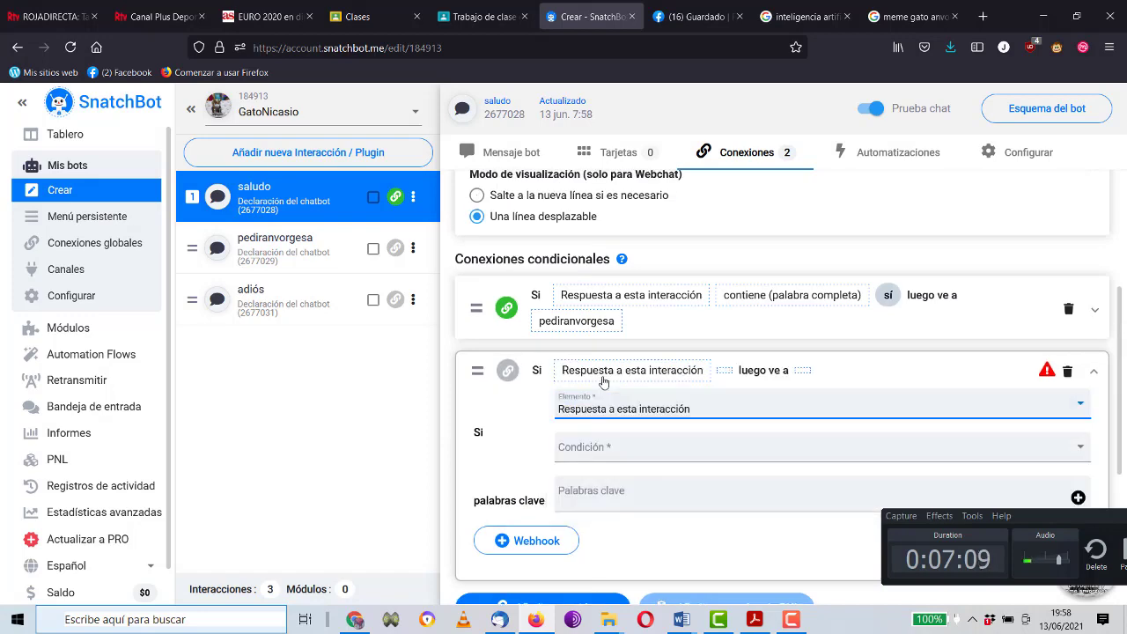
scroll(599, 392, "down", 1)
left_click(604, 370)
left_click(604, 372)
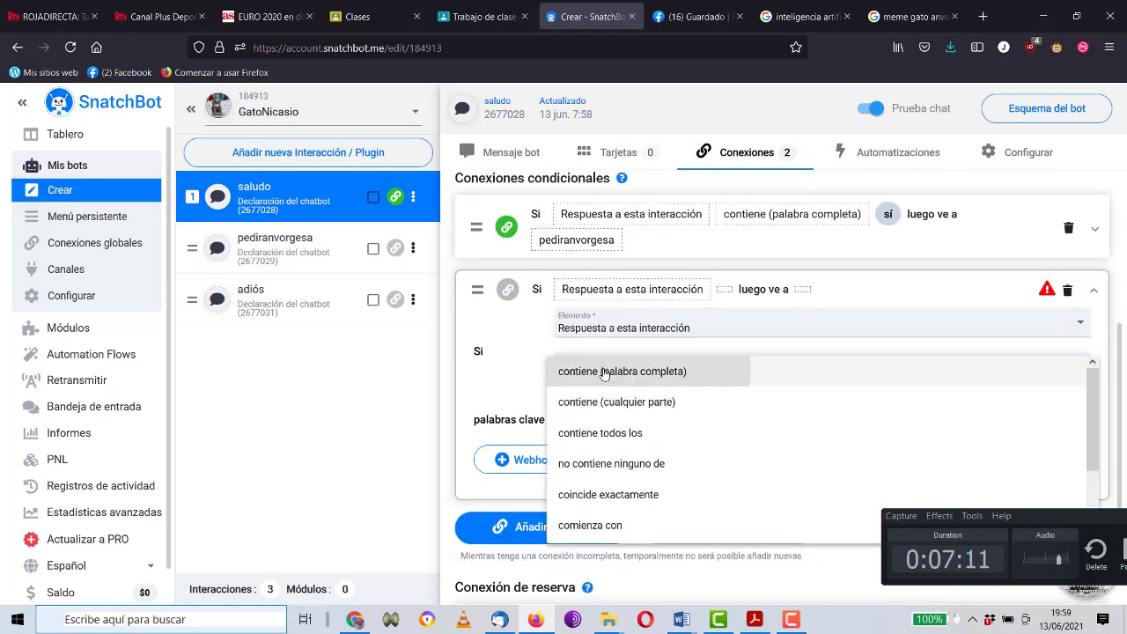
Add the keyword "no" to the second conditional connection of saludo.
left_click(598, 415)
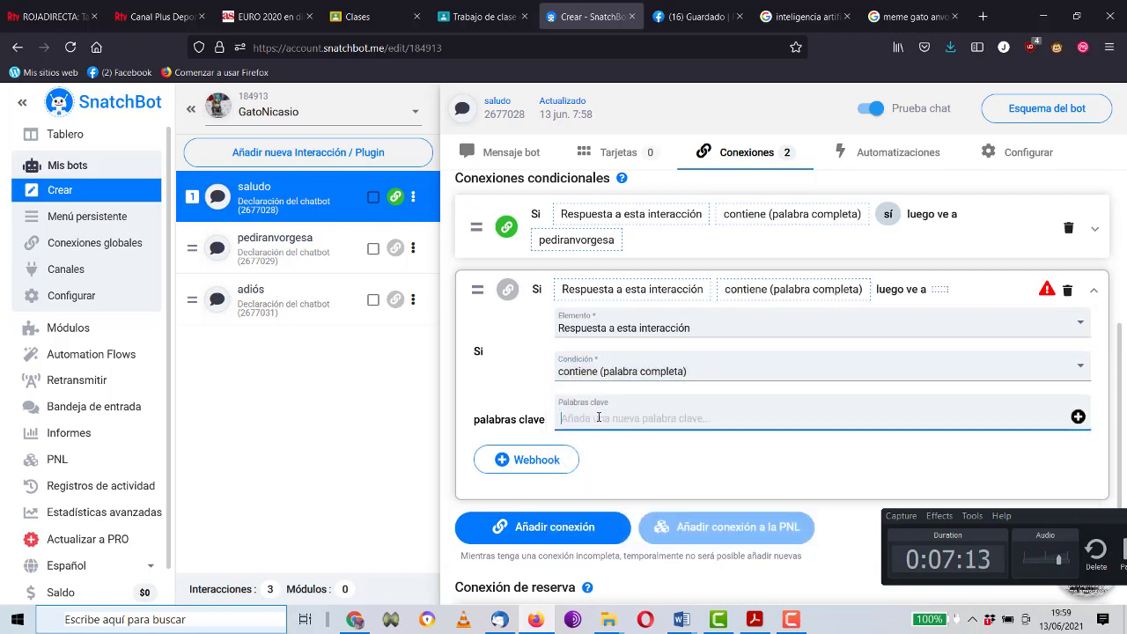
type("no")
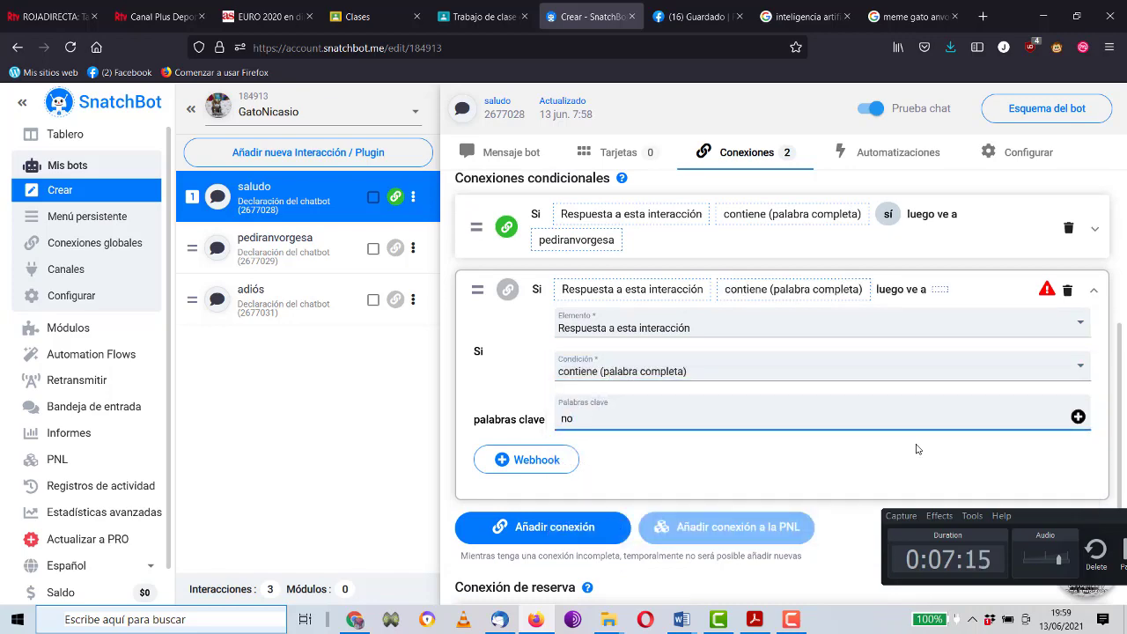
left_click(1078, 417)
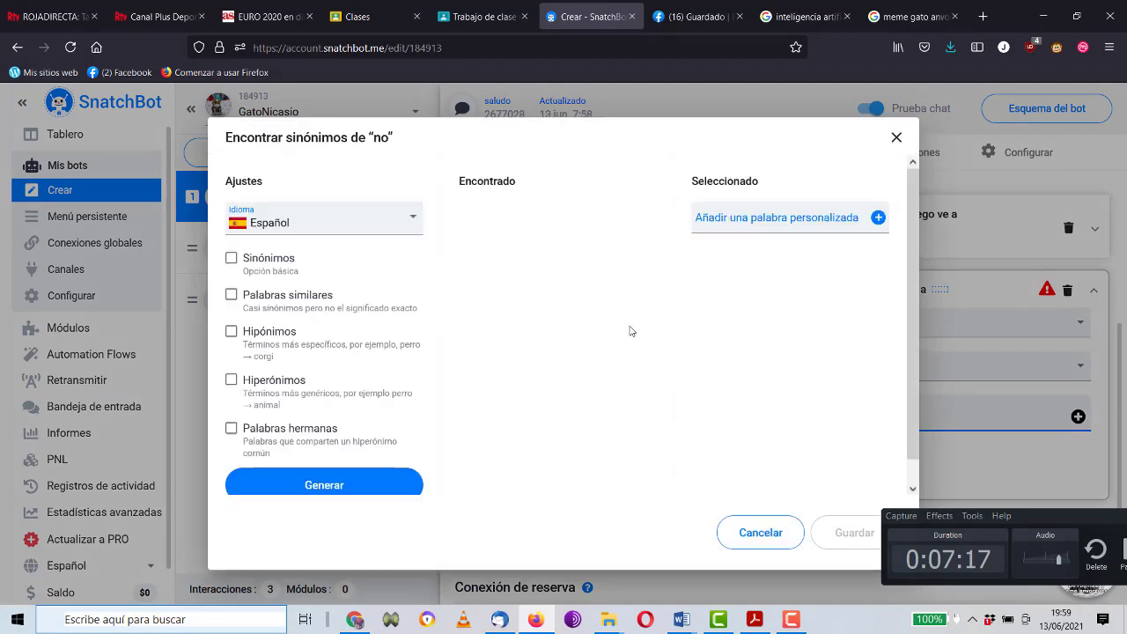
Save "vete por ahí", "no quiero" and "nada" as custom synonyms of "no" and set adiós as the connection's destination.
left_click(763, 225)
type("ve")
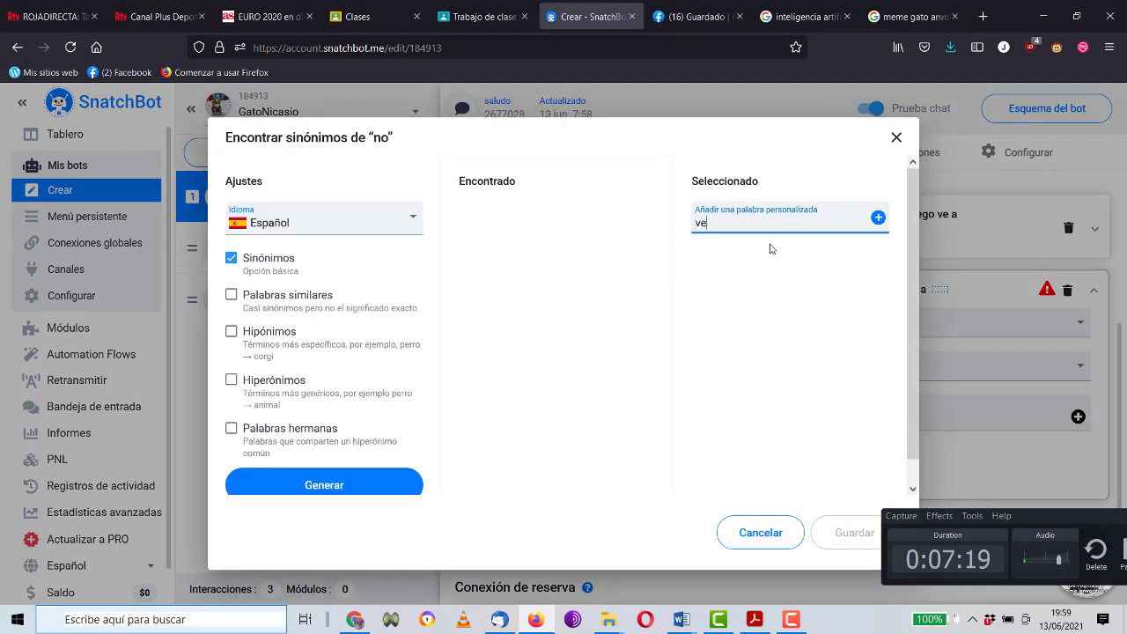
type("te por ahí")
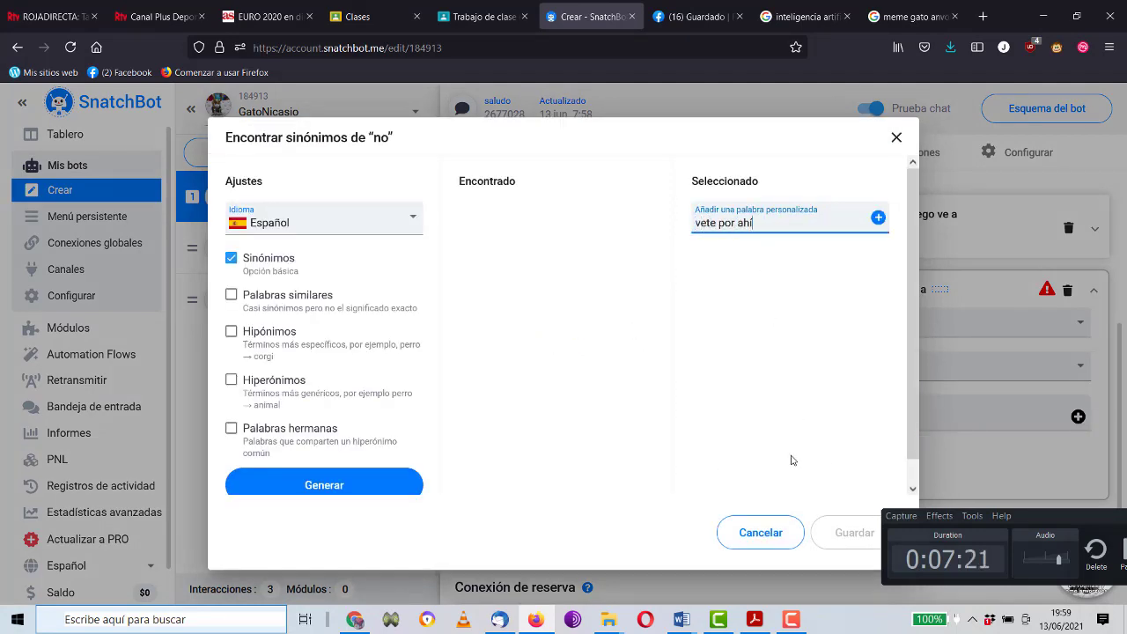
left_click(878, 218)
type("no quiero")
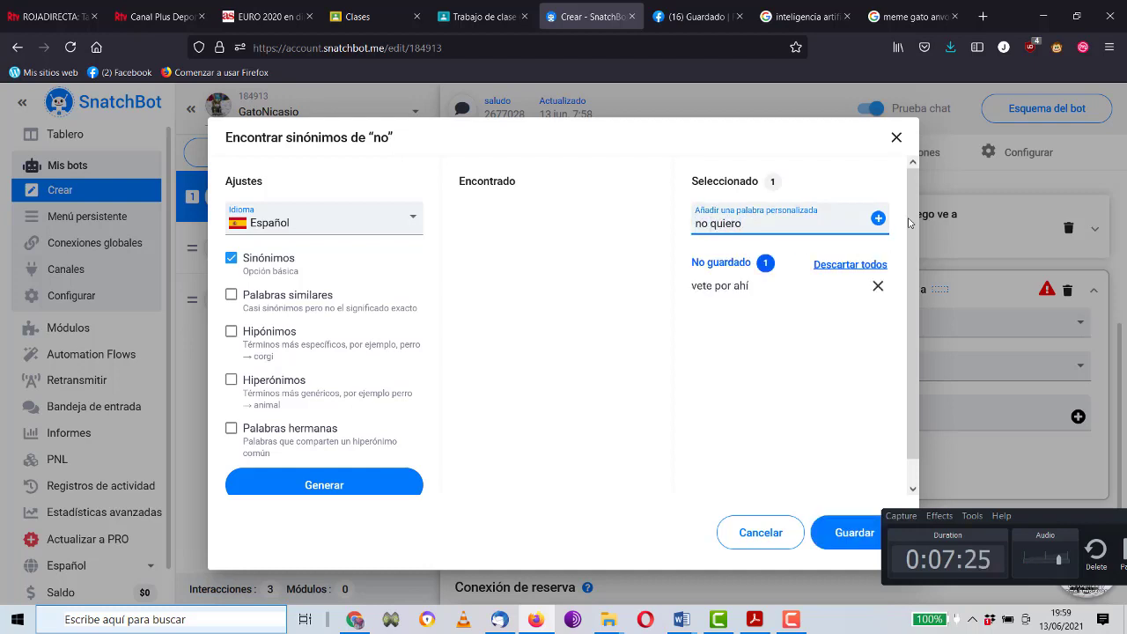
left_click(879, 217)
type("nada")
left_click(878, 218)
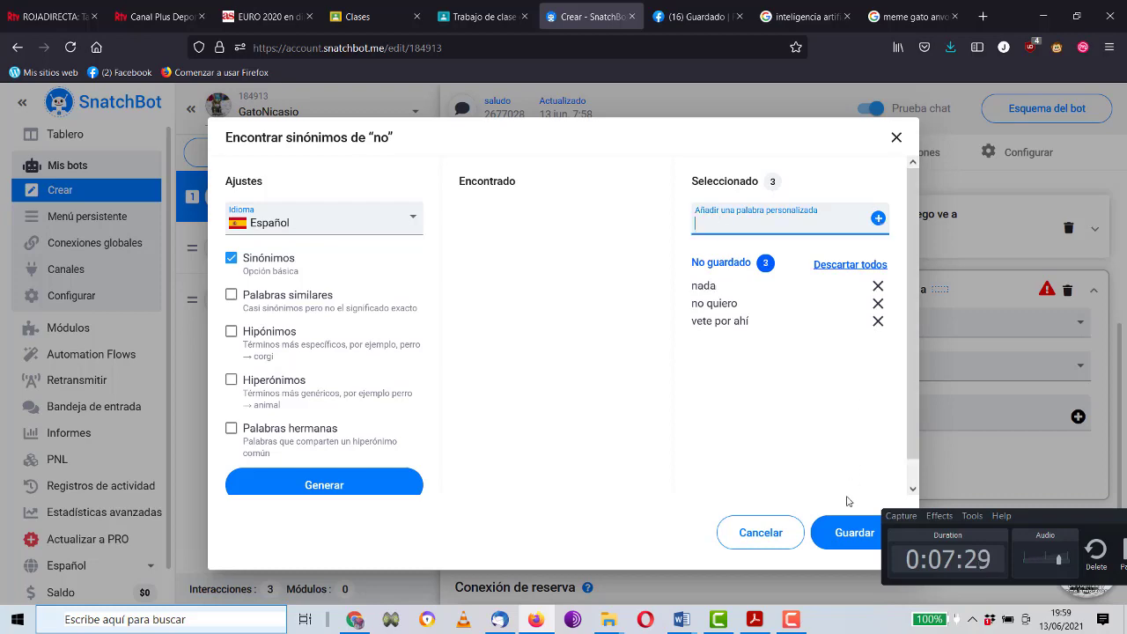
left_click(847, 532)
left_click(661, 480)
left_click(599, 551)
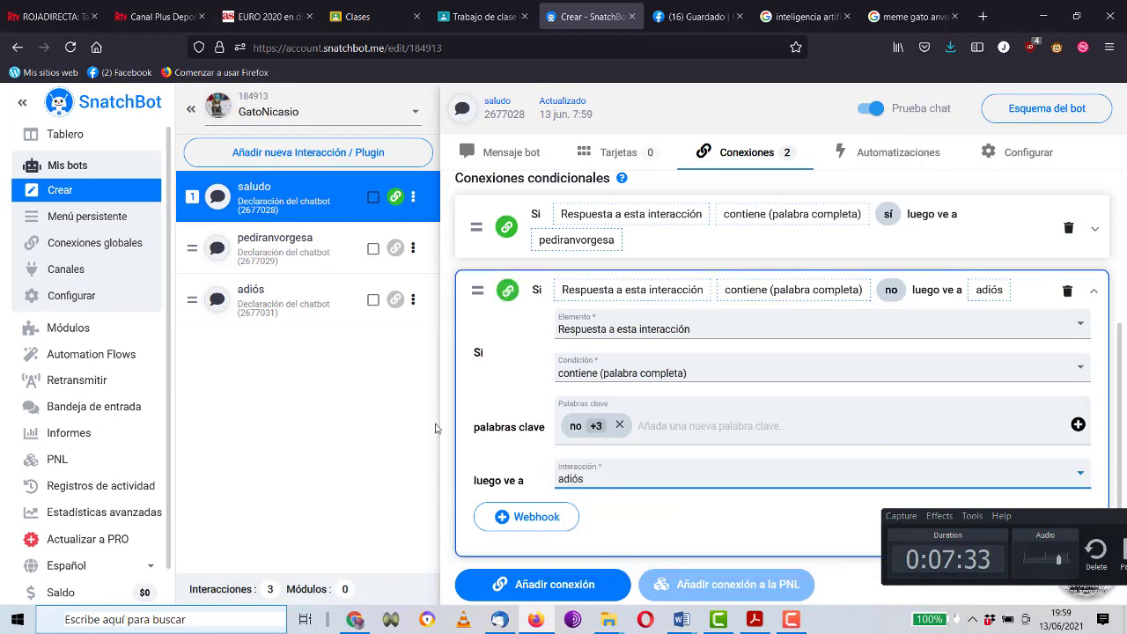
Open the GatoNicasio test chat and answer the greeting with "no".
left_click_drag(1072, 523, 976, 519)
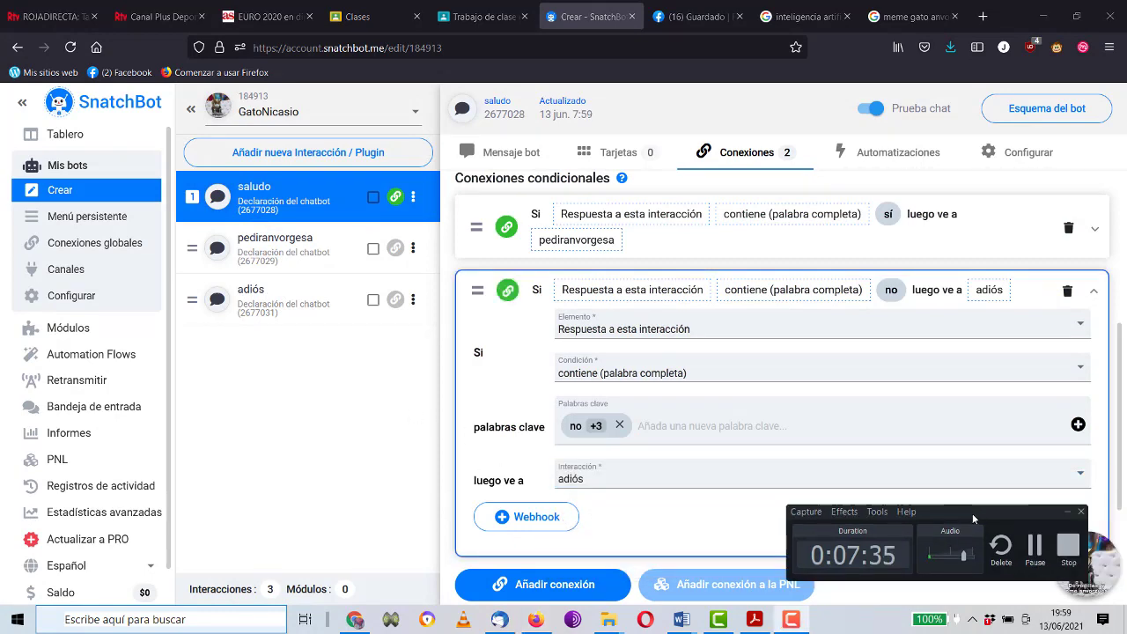
left_click(1068, 557)
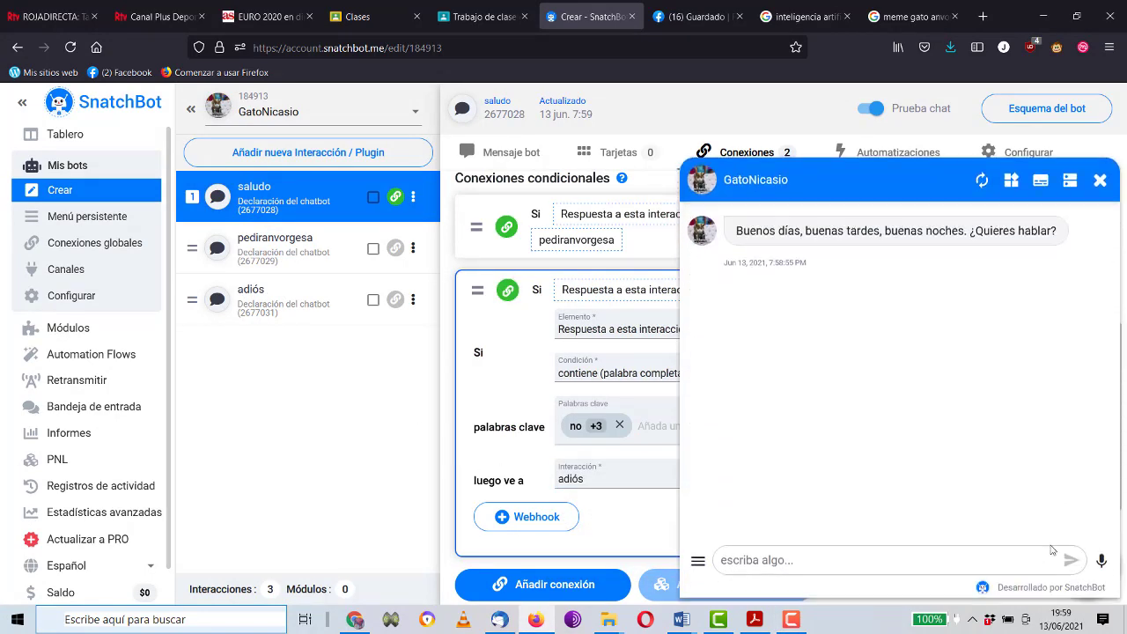
type("no")
key("Return")
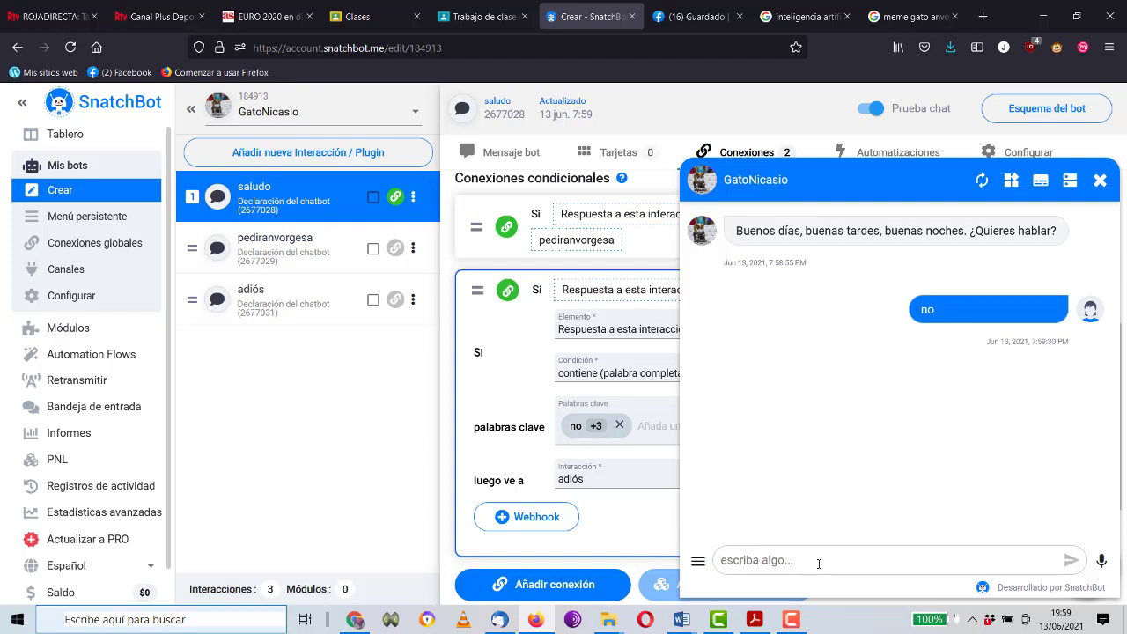
Restart the test conversation, answer the greeting with "sí" and close the chat.
left_click(987, 179)
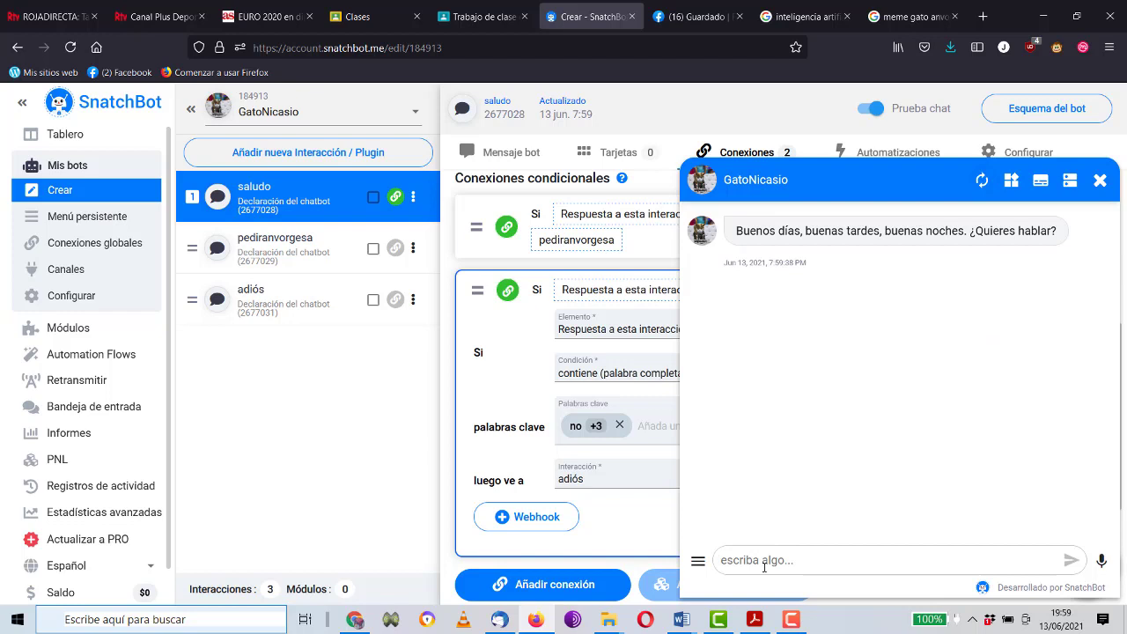
type("sí")
key("Return")
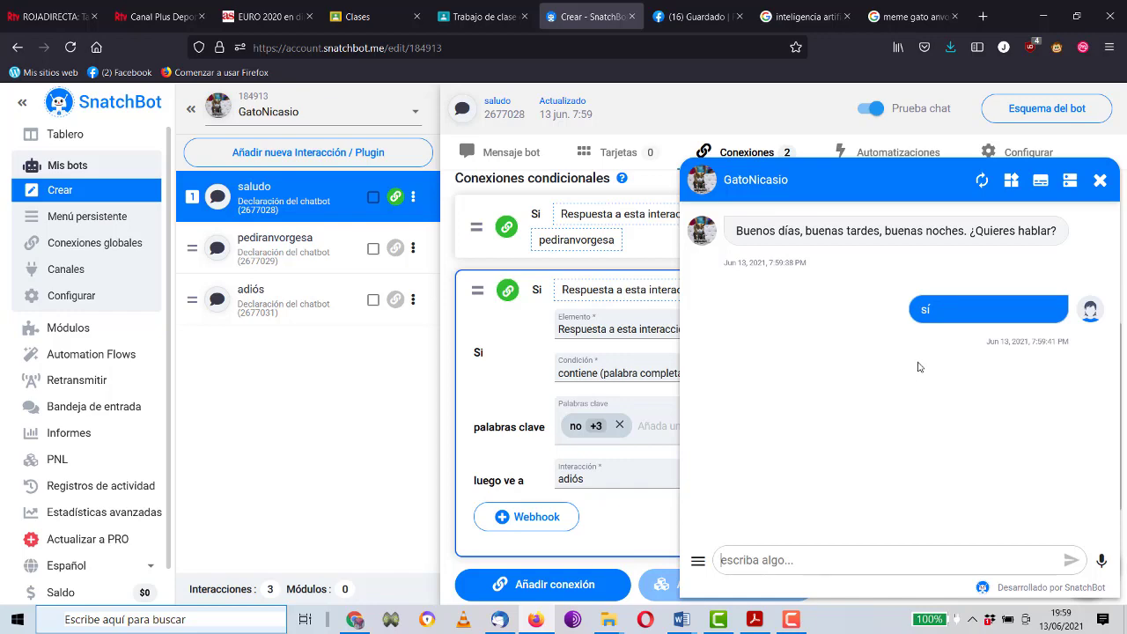
left_click(1100, 181)
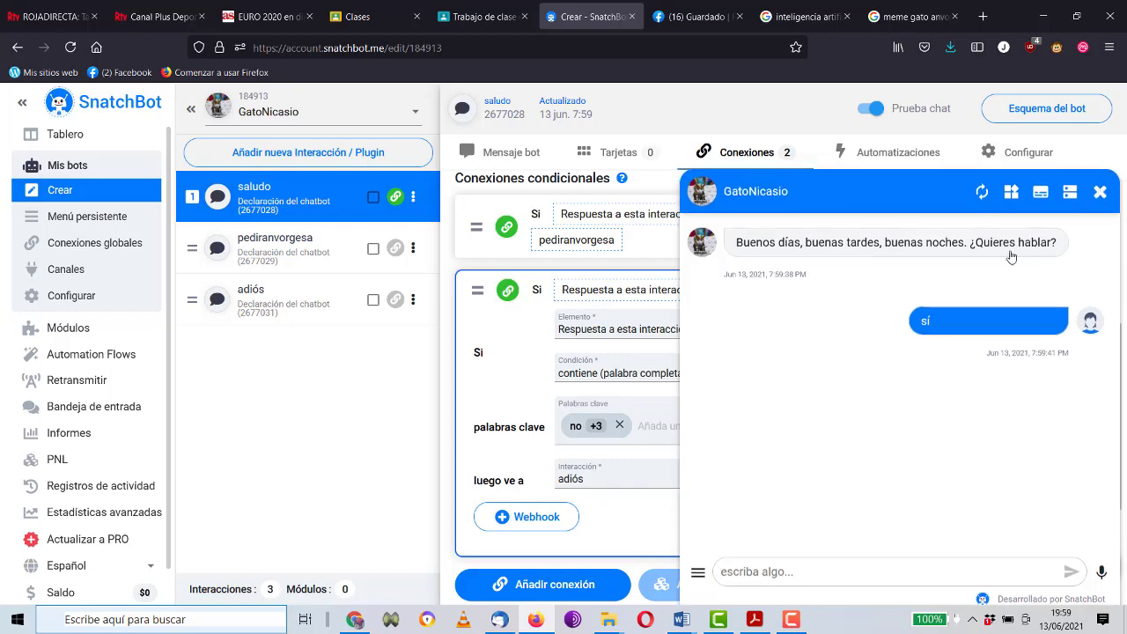
scroll(690, 426, "up", 3)
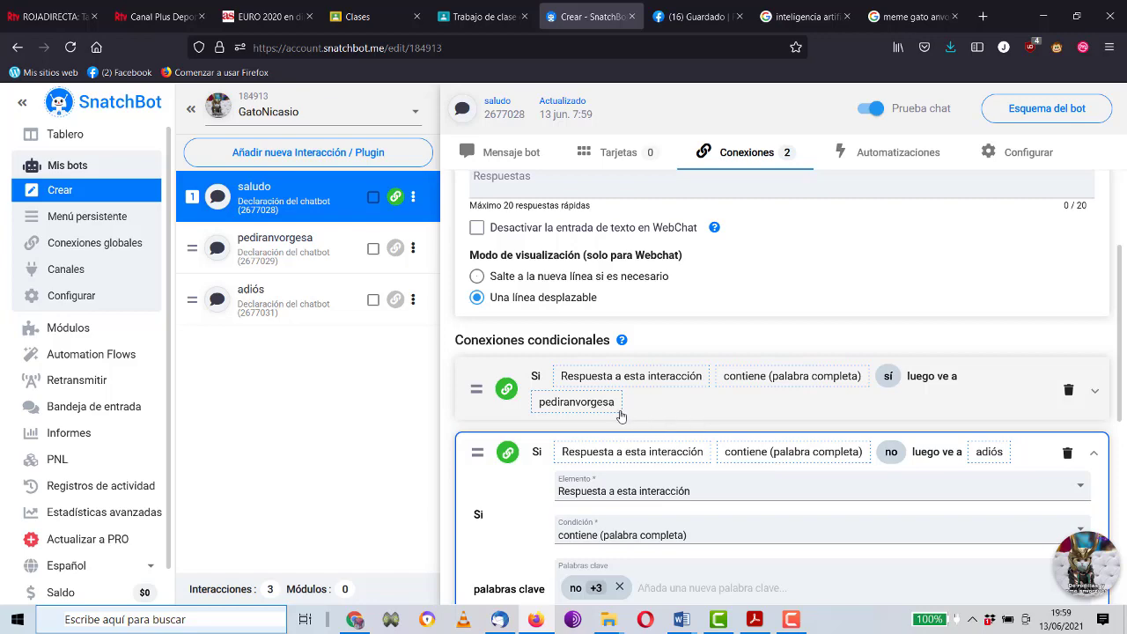
left_click(269, 247)
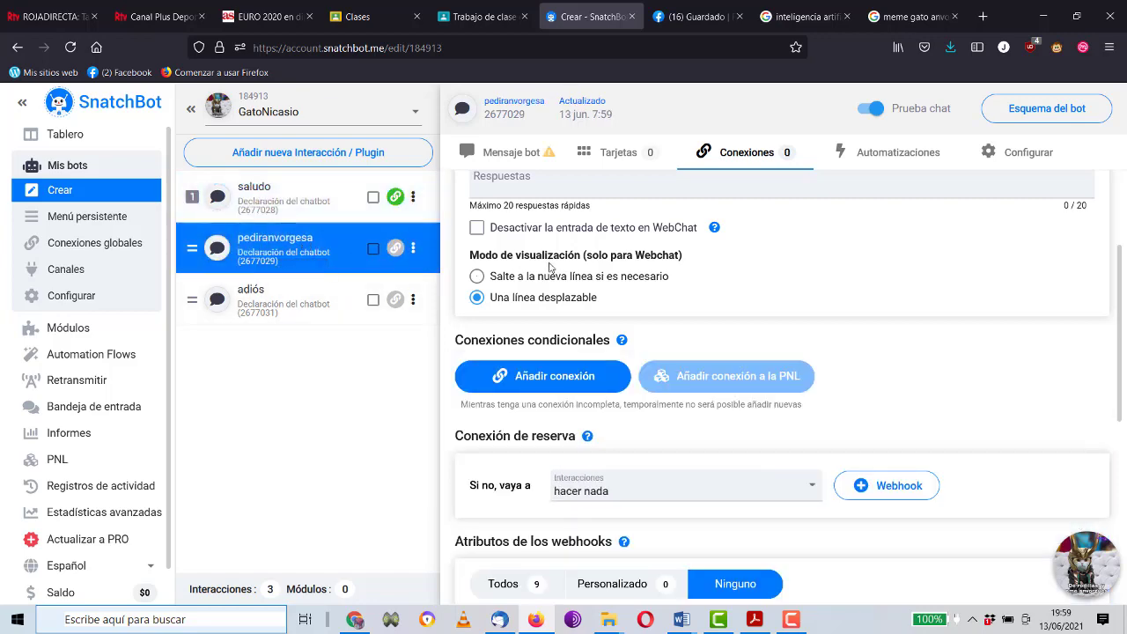
scroll(555, 260, "up", 3)
scroll(549, 273, "down", 4)
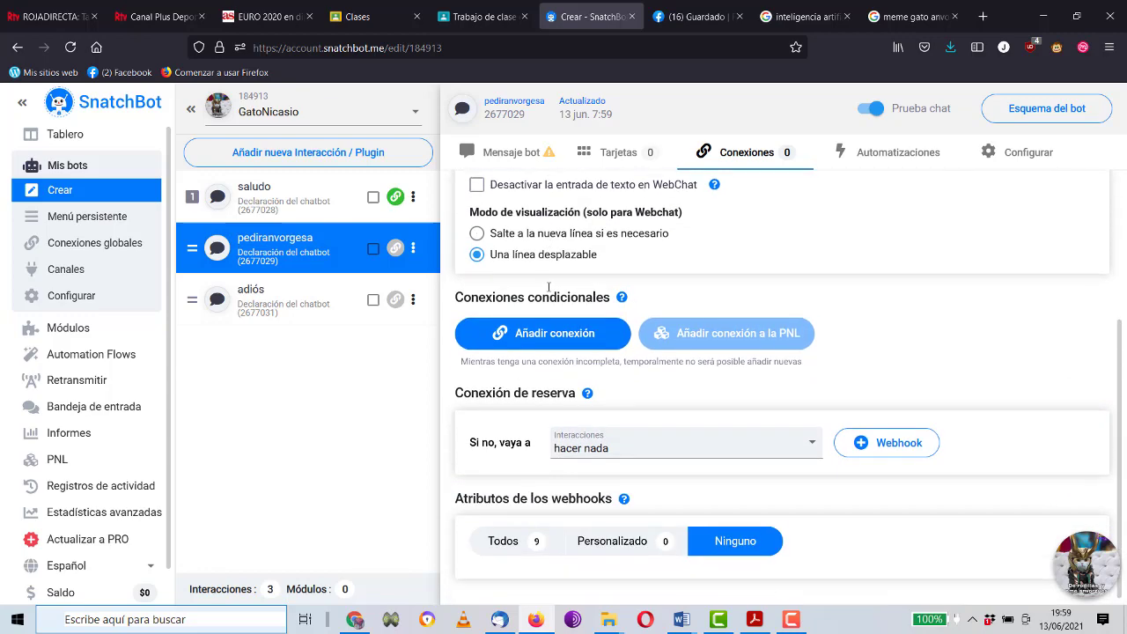
scroll(549, 286, "up", 3)
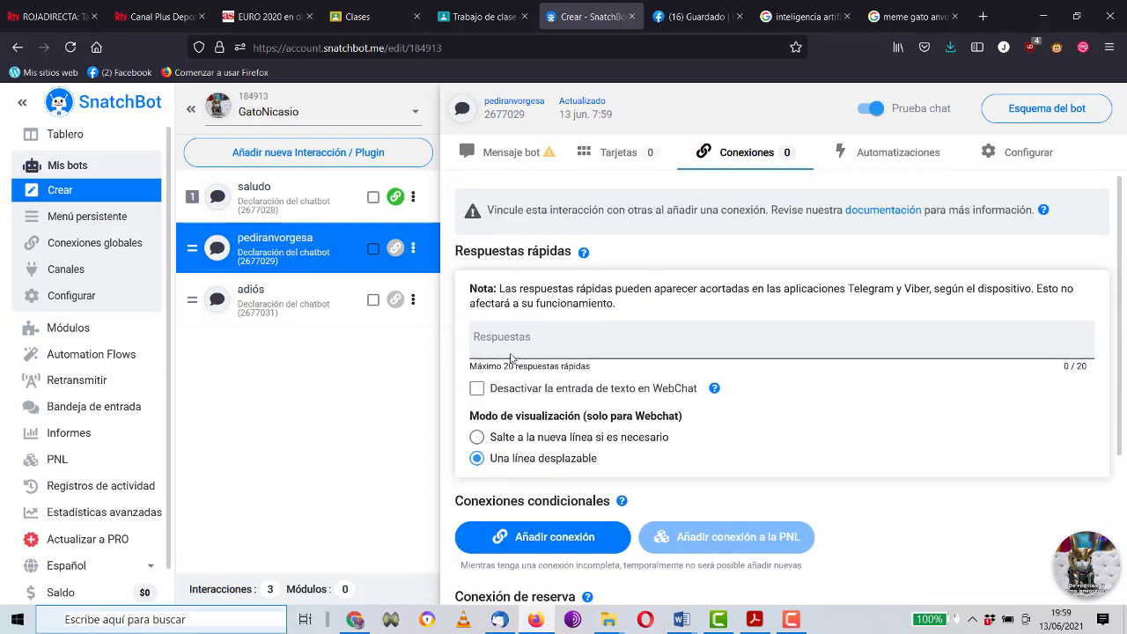
left_click(514, 349)
type("¿")
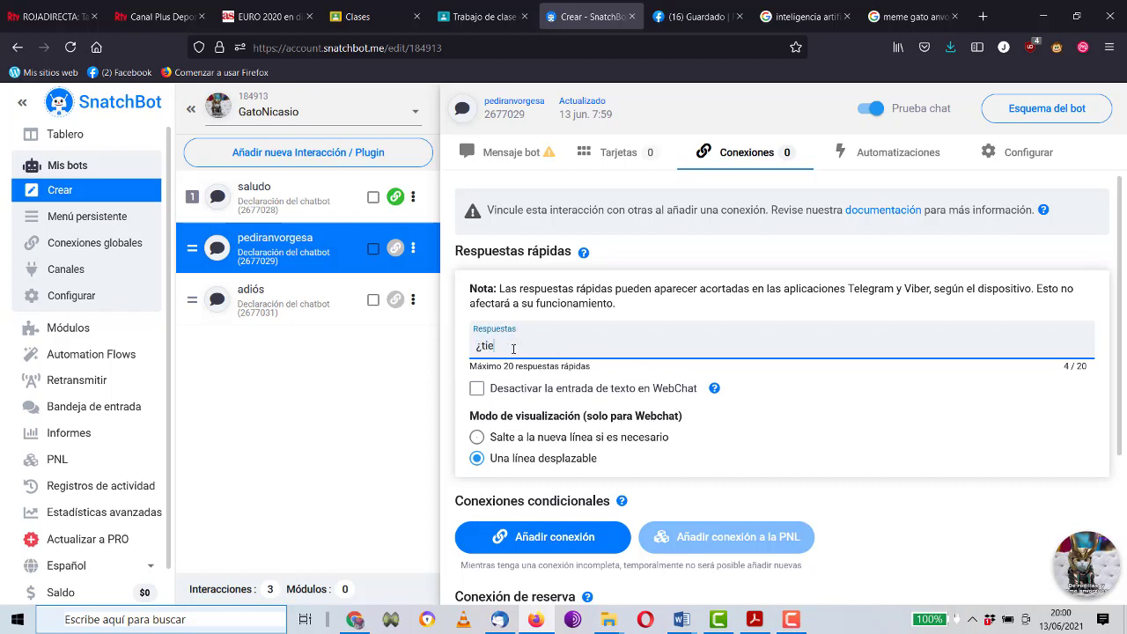
type("tIENE")
key("BackSpace")
key("BackSpace")
key("BackSpace")
key("BackSpace")
key("BackSpace")
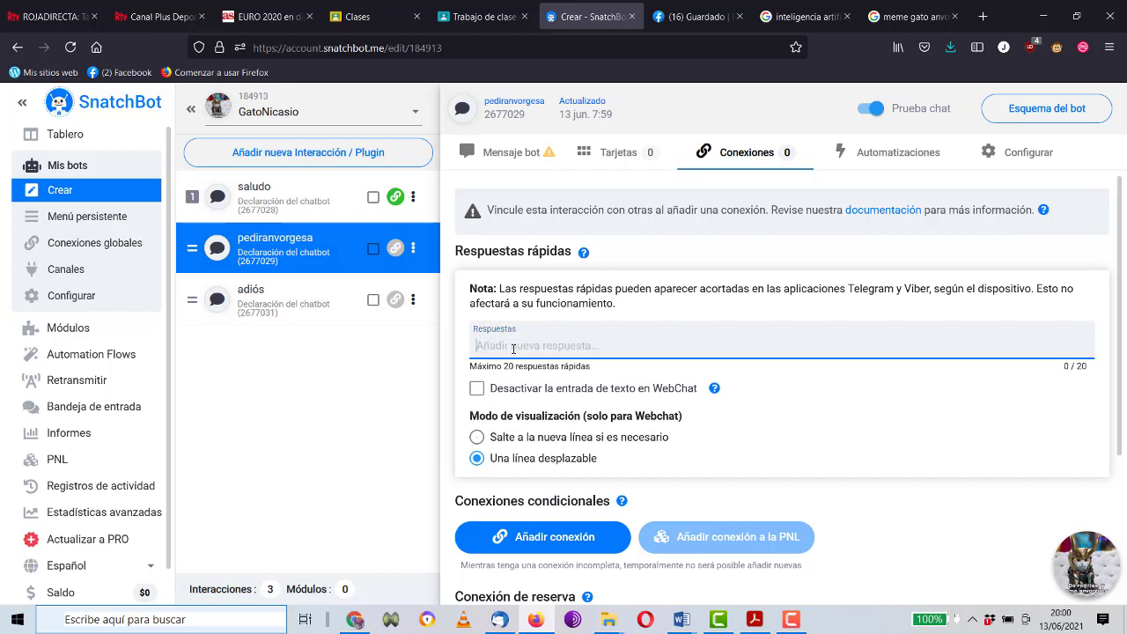
left_click(339, 396)
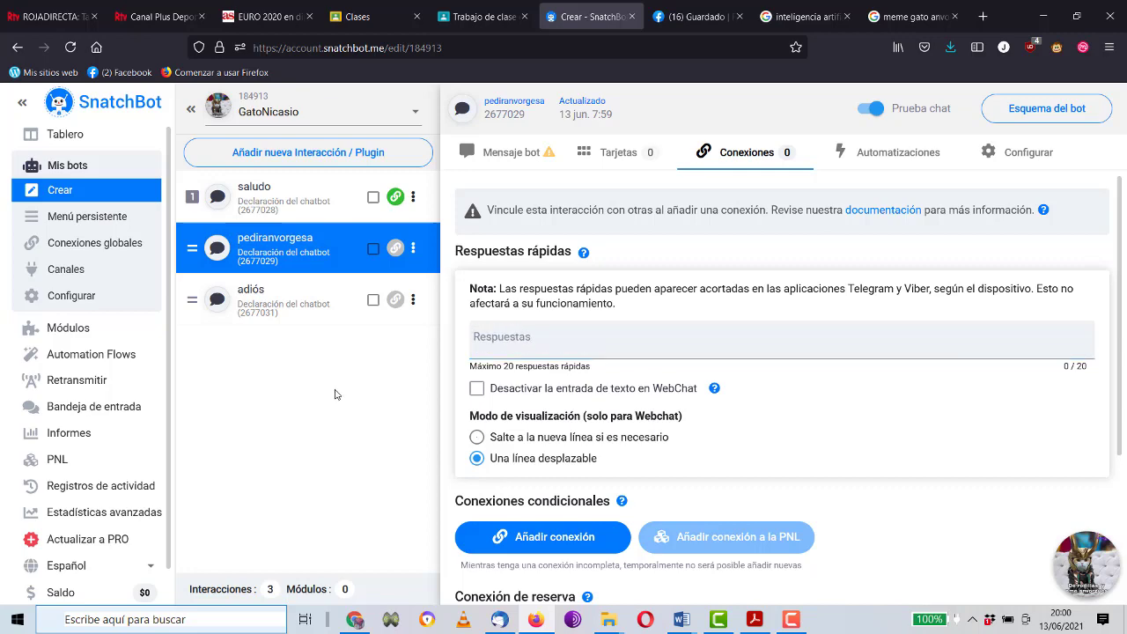
Create a new Bot Statement interaction and rename it agradeceranvorgesa.
left_click(330, 157)
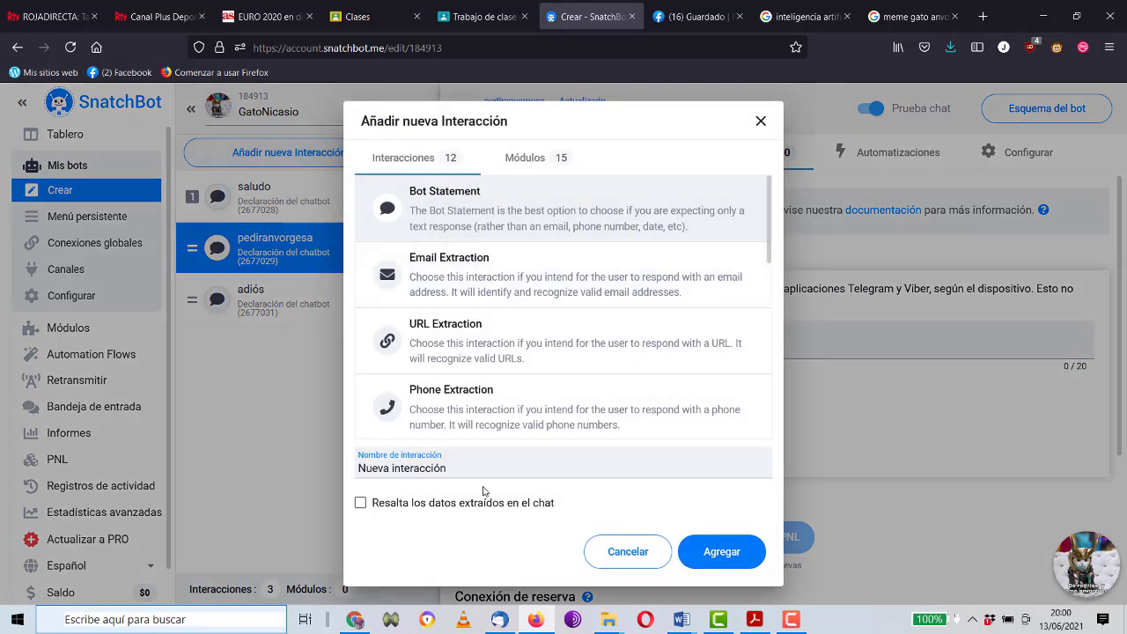
left_click(697, 551)
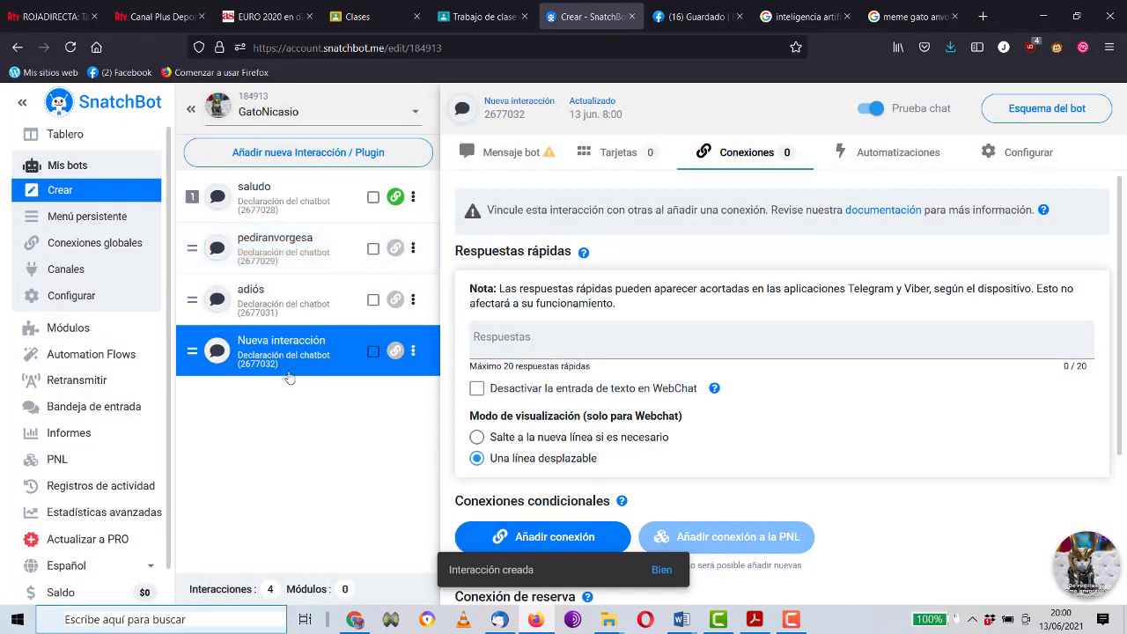
left_click(413, 350)
left_click(420, 417)
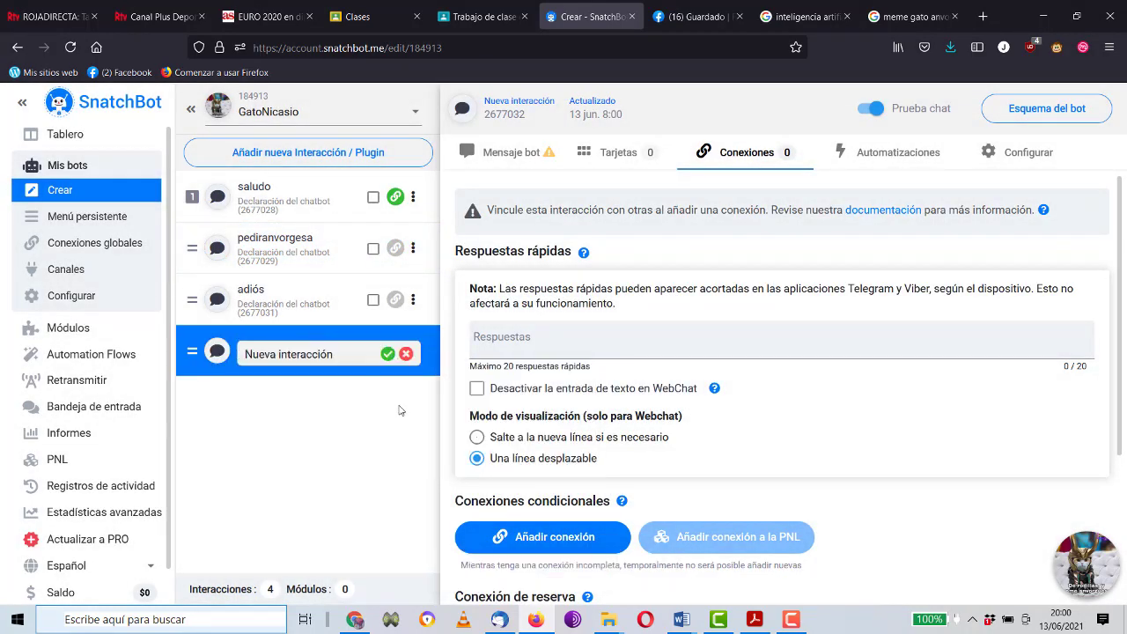
left_click_drag(345, 350, 1, 352)
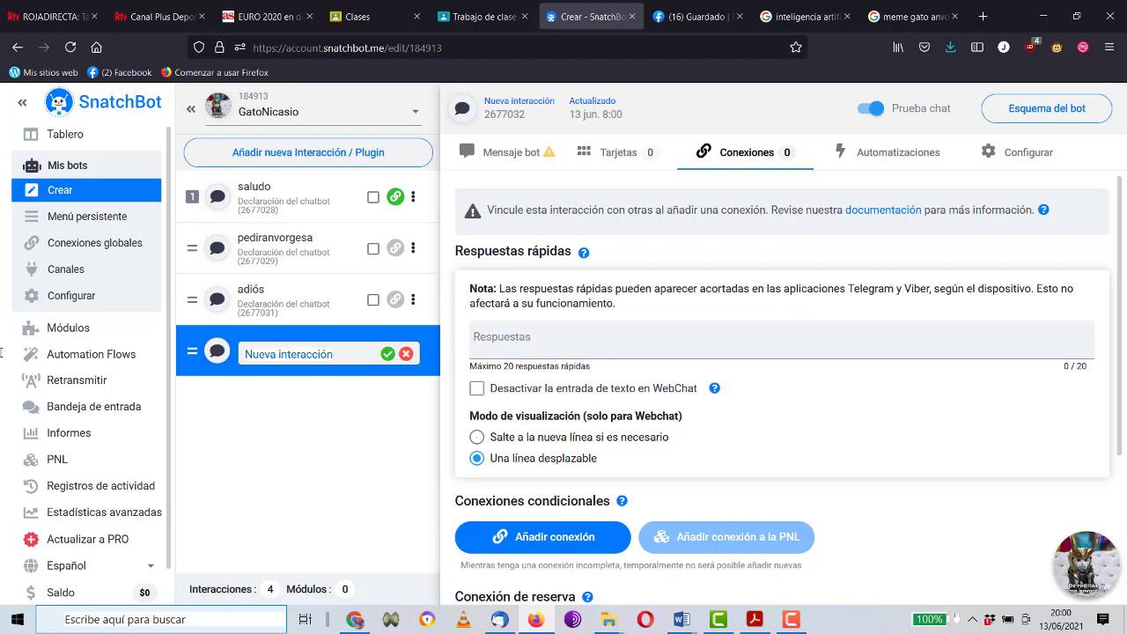
type("agradece")
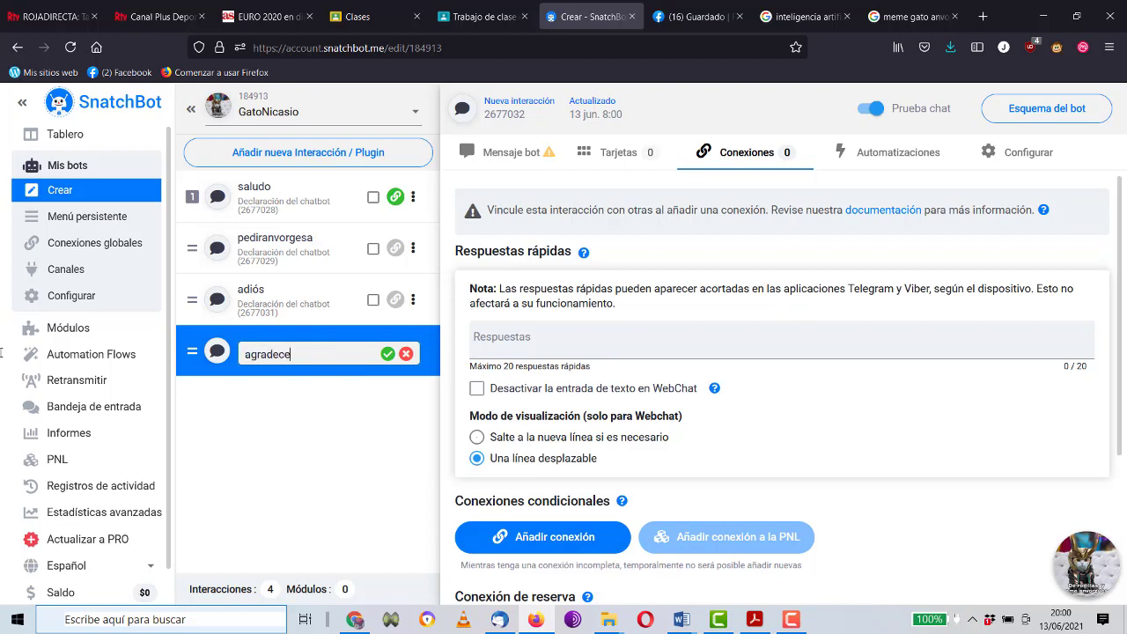
type("ranvorgesa")
key("Return")
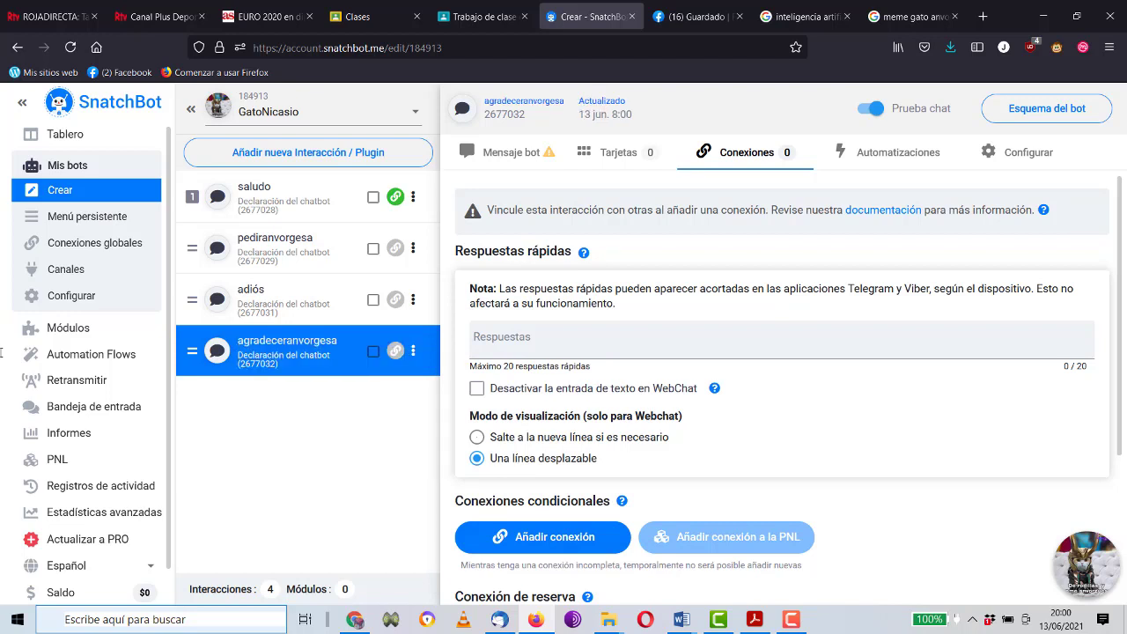
left_click(572, 344)
type("iGracias, guapo! Me")
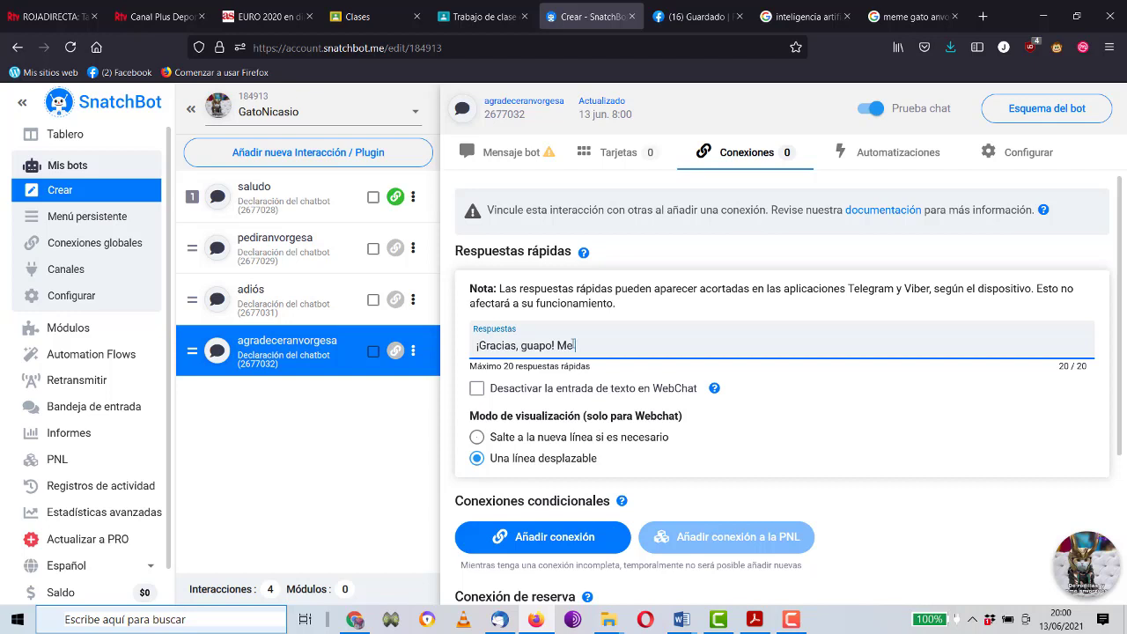
key("BackSpace")
key("BackSpace")
key("BackSpace")
key("BackSpace")
key("BackSpace")
key("BackSpace")
key("BackSpace")
key("BackSpace")
key("BackSpace")
key("BackSpace")
key("BackSpace")
key("BackSpace")
key("BackSpace")
key("BackSpace")
key("BackSpace")
key("BackSpace")
key("BackSpace")
key("BackSpace")
key("BackSpace")
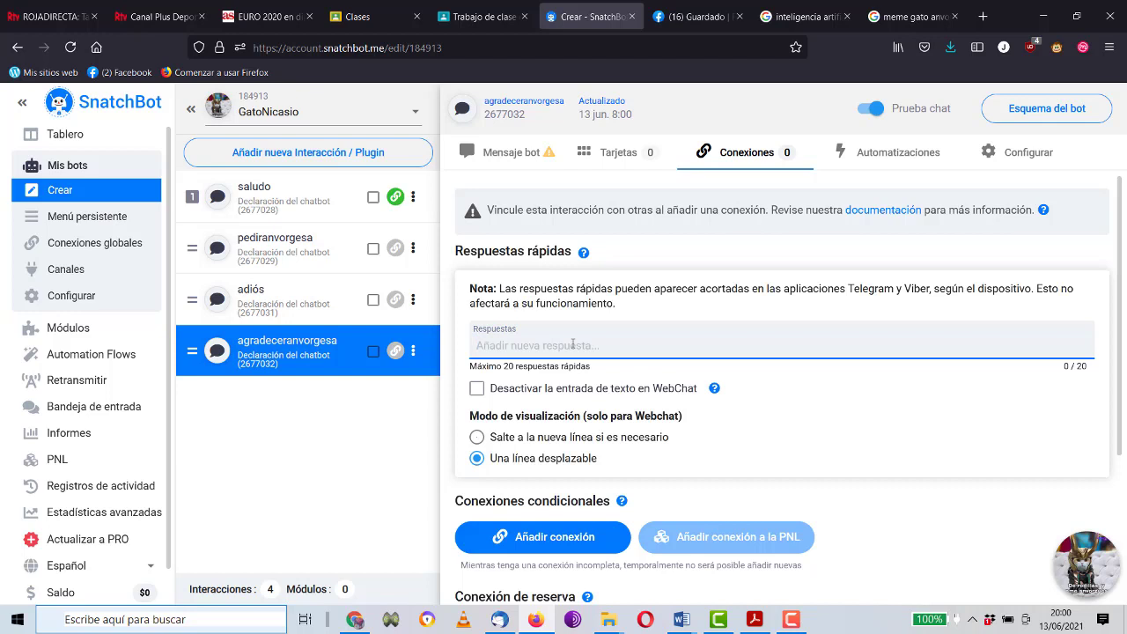
Add the quick reply "¡Gracias, guapo!" to agradeceranvorgesa and decline adding a connection for it.
type("¡Gracias por la anv")
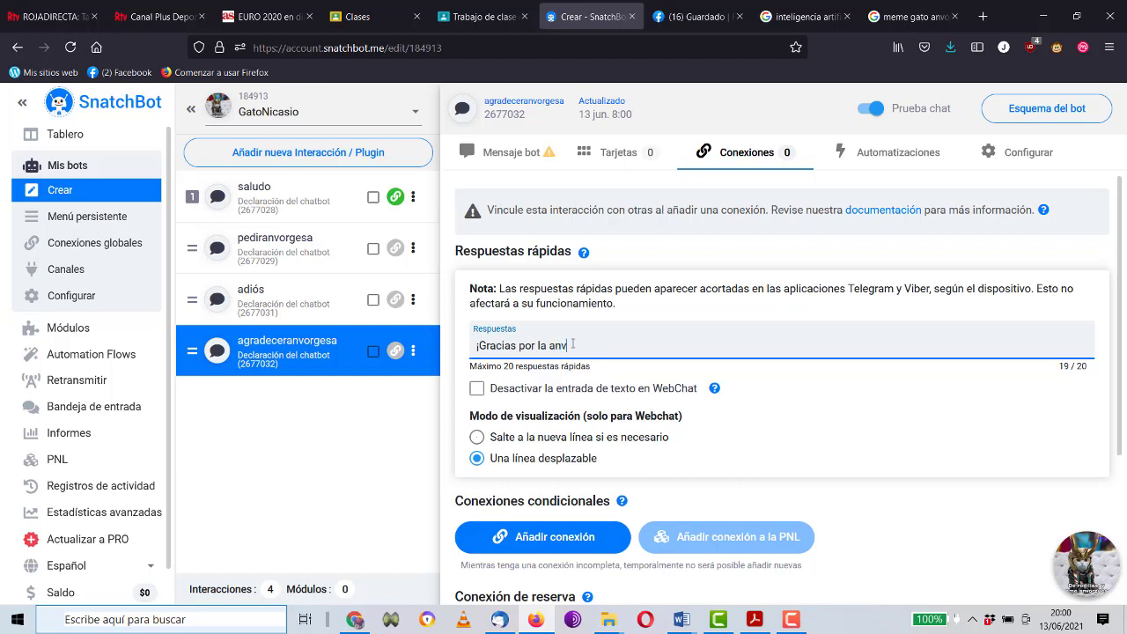
key("BackSpace")
key("BackSpace")
key("BackSpace")
key("BackSpace")
key("BackSpace")
key("BackSpace")
key("BackSpace")
key("BackSpace")
key("BackSpace")
key("BackSpace")
key("BackSpace")
key("BackSpace")
key("BackSpace")
key("BackSpace")
type("ias, guapo!")
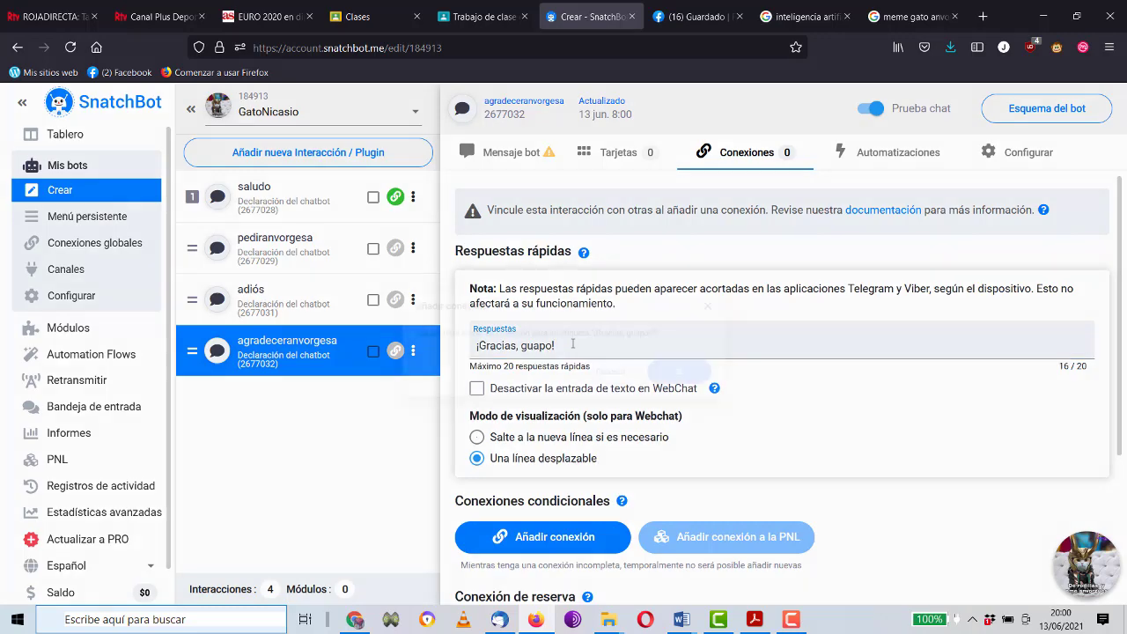
key("Return")
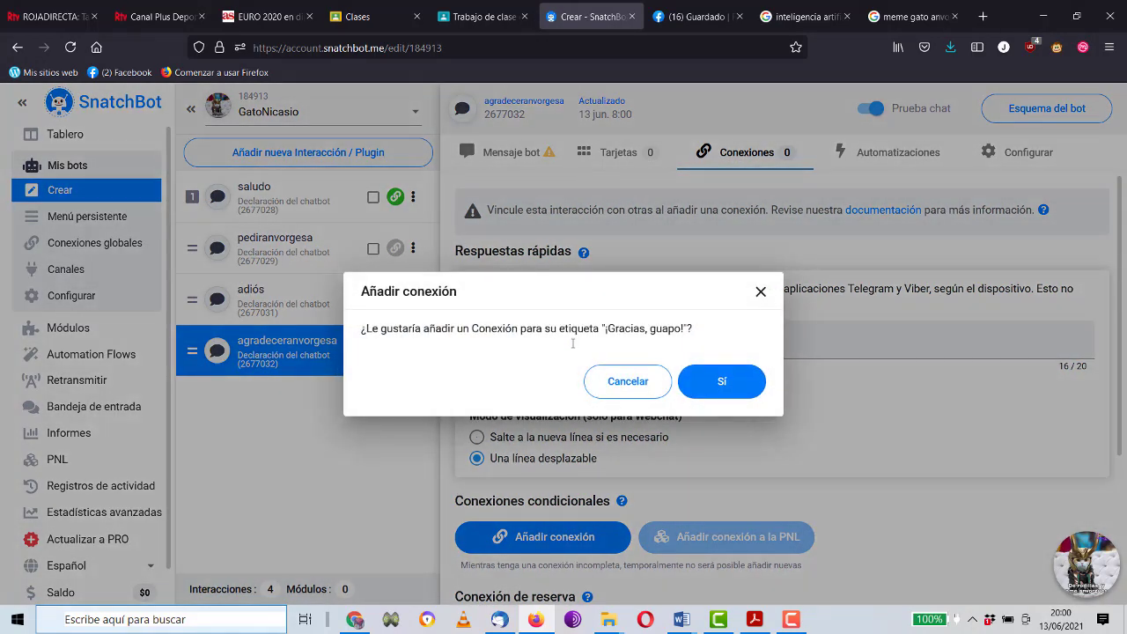
left_click(611, 387)
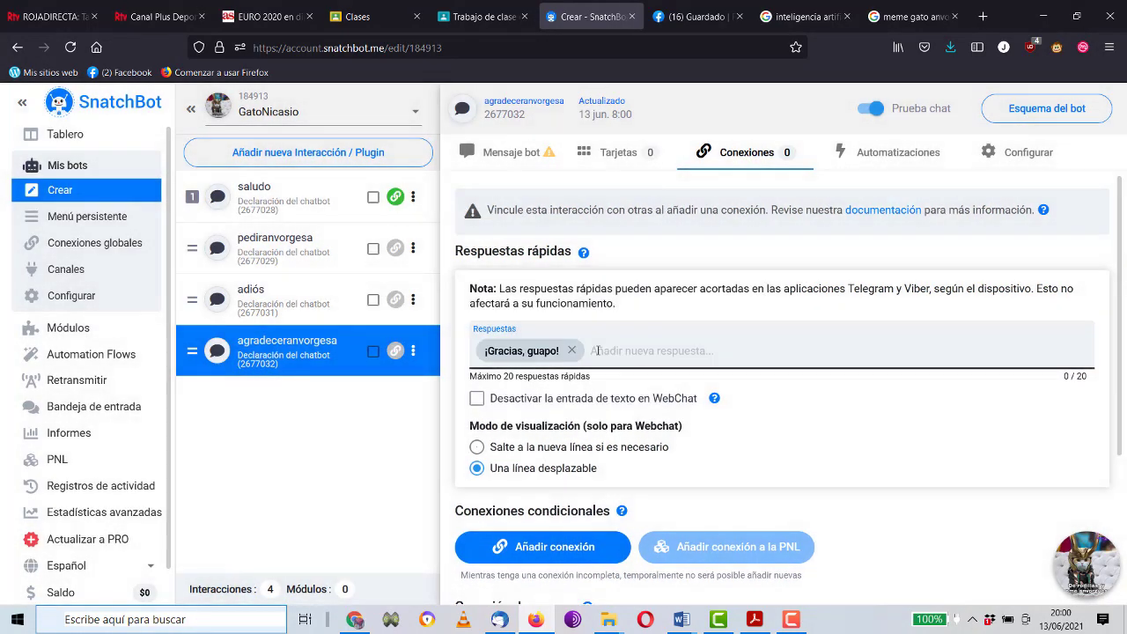
scroll(583, 366, "down", 1)
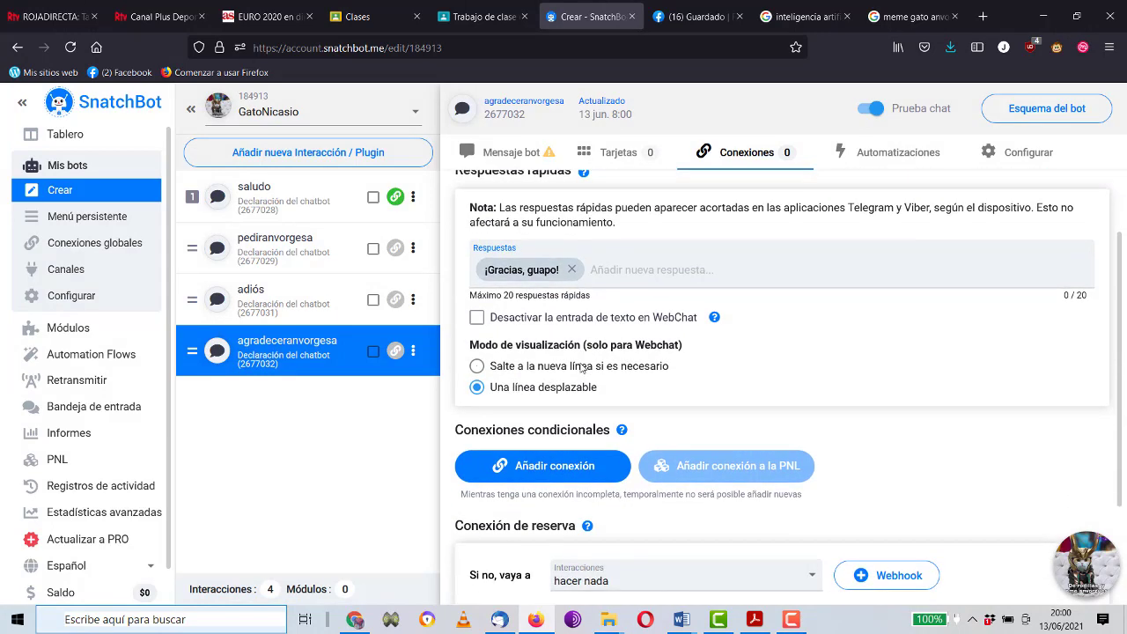
scroll(581, 365, "down", 2)
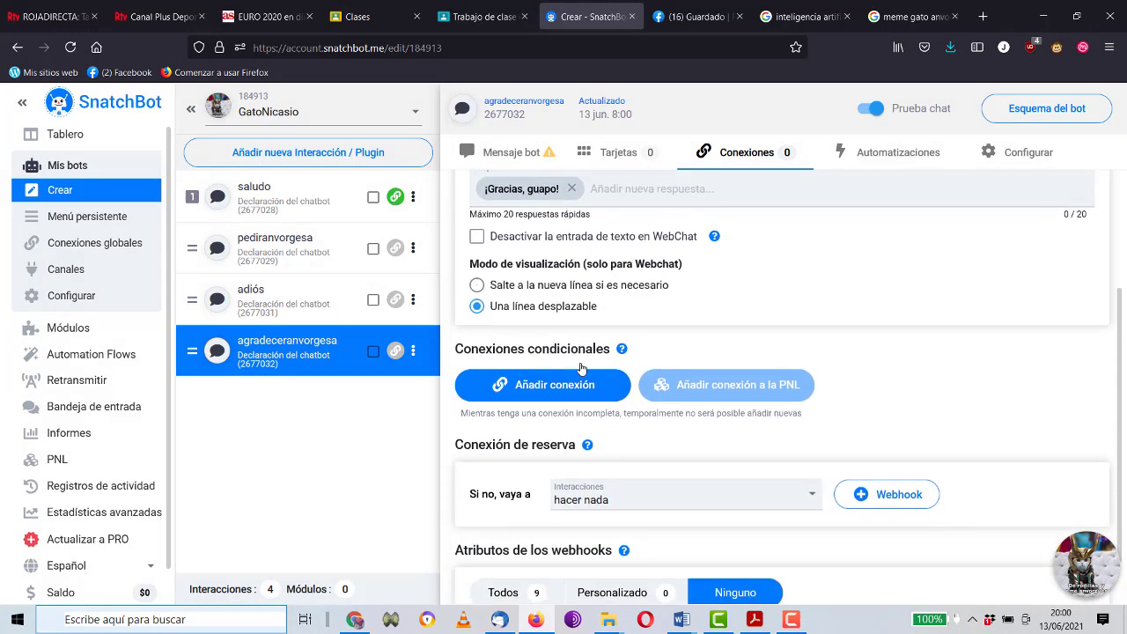
Create a new Bot Statement interaction and rename it insultar.
scroll(582, 364, "up", 3)
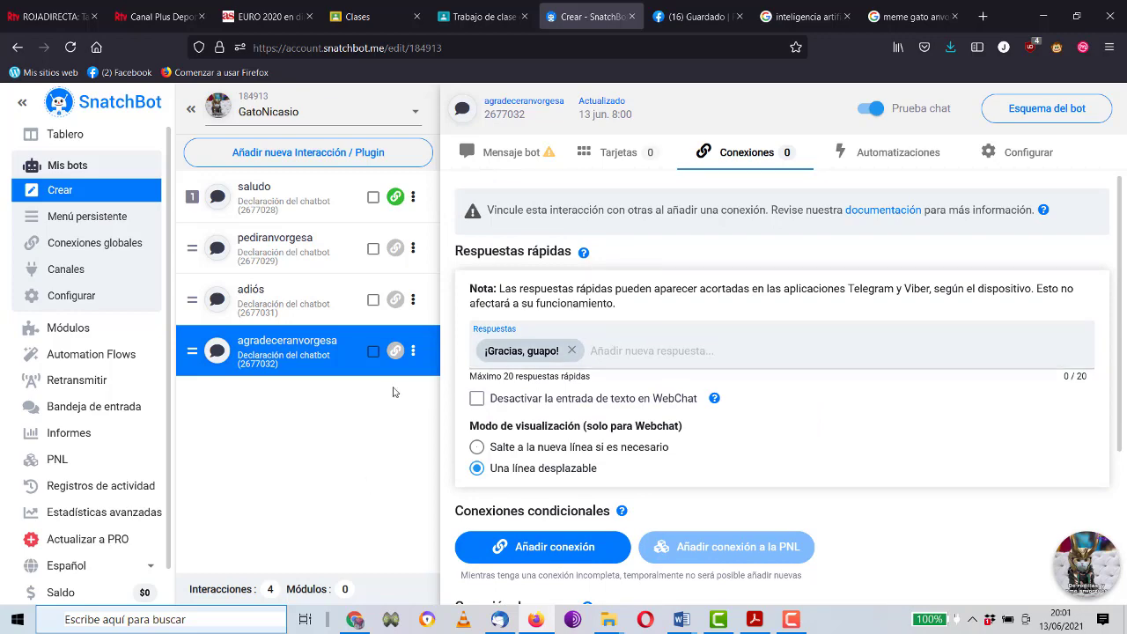
left_click(377, 153)
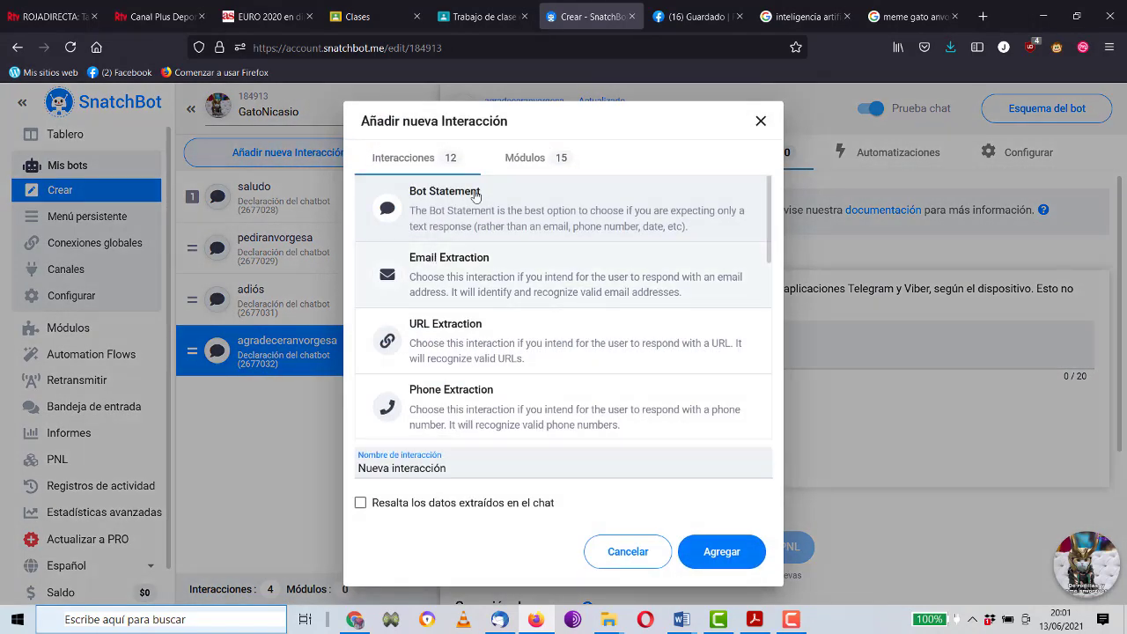
left_click(717, 551)
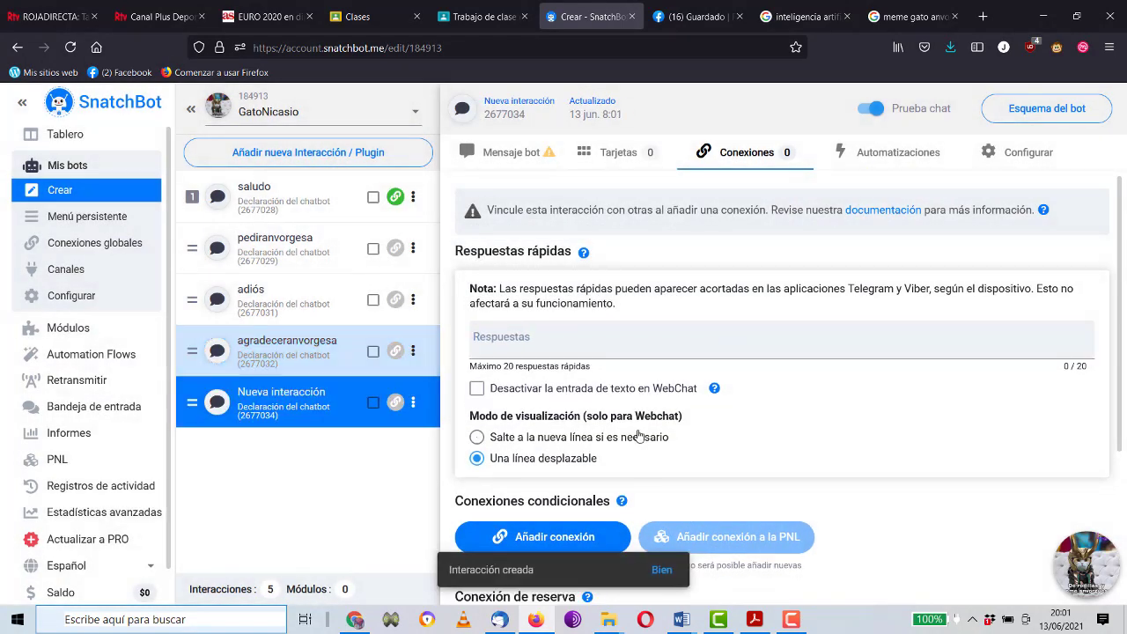
left_click(413, 403)
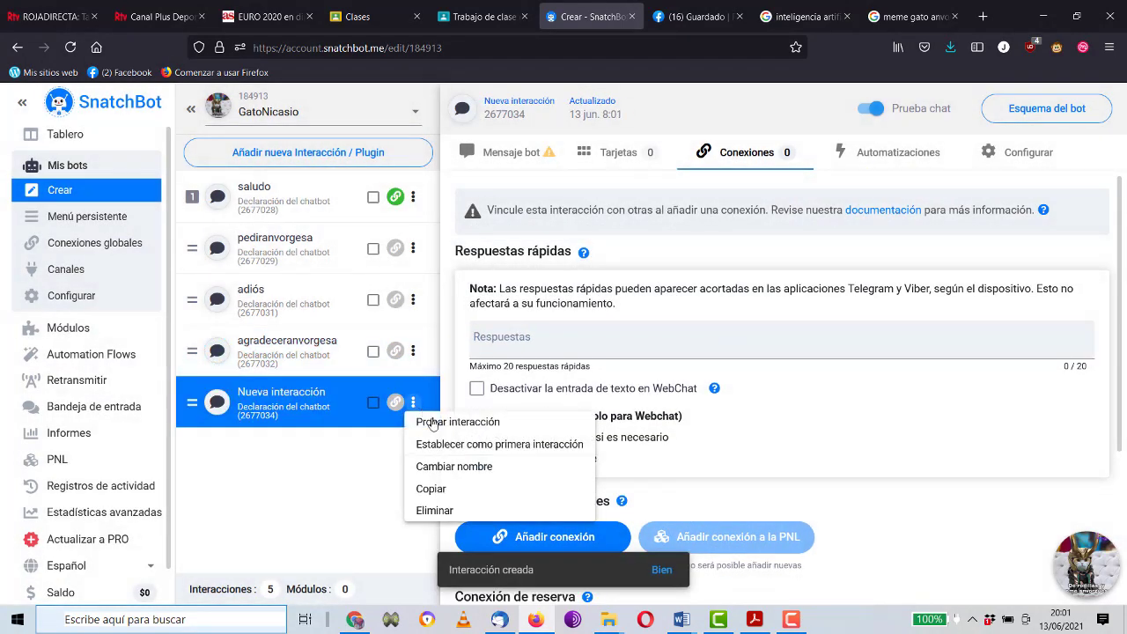
left_click(444, 468)
key("BackSpace")
key("BackSpace")
key("BackSpace")
key("BackSpace")
key("BackSpace")
key("BackSpace")
key("BackSpace")
key("BackSpace")
key("BackSpace")
key("BackSpace")
key("BackSpace")
key("BackSpace")
key("BackSpace")
key("BackSpace")
key("BackSpace")
key("BackSpace")
key("BackSpace")
type("insultar")
key("Return")
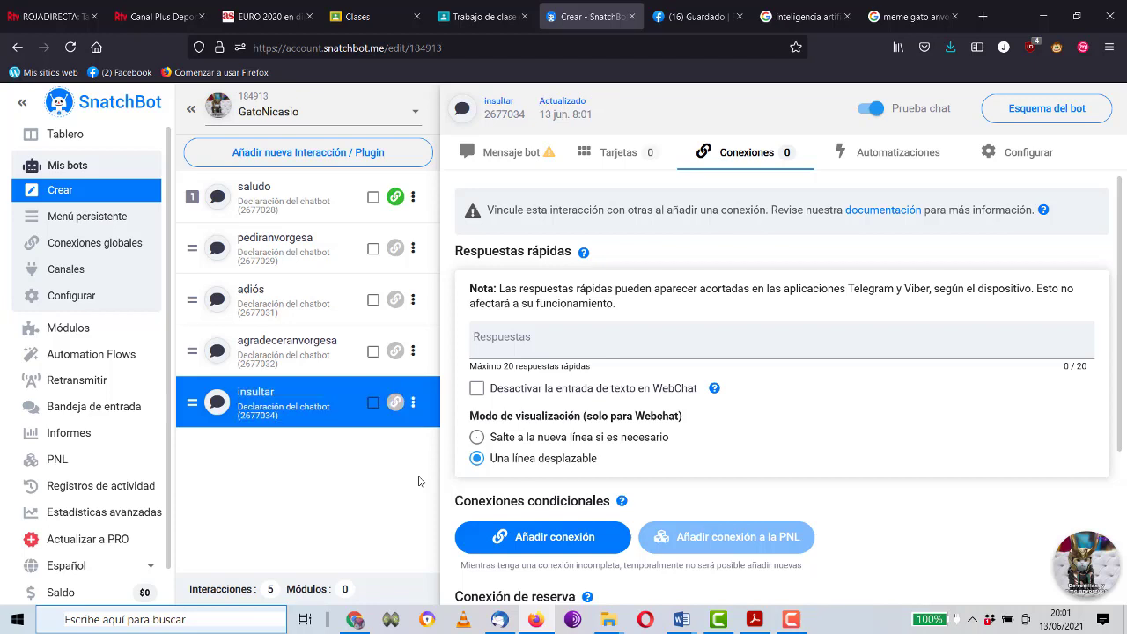
Add the quick reply "Eres lo peor" to insultar and decline adding a connection for it.
left_click(602, 349)
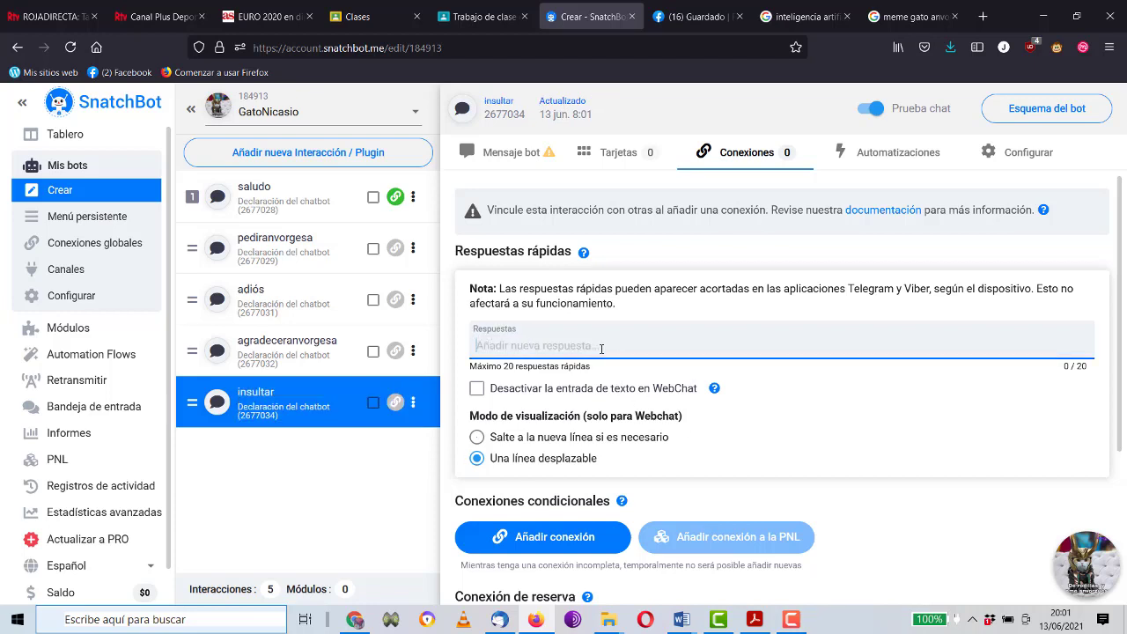
type("Eres lo peor")
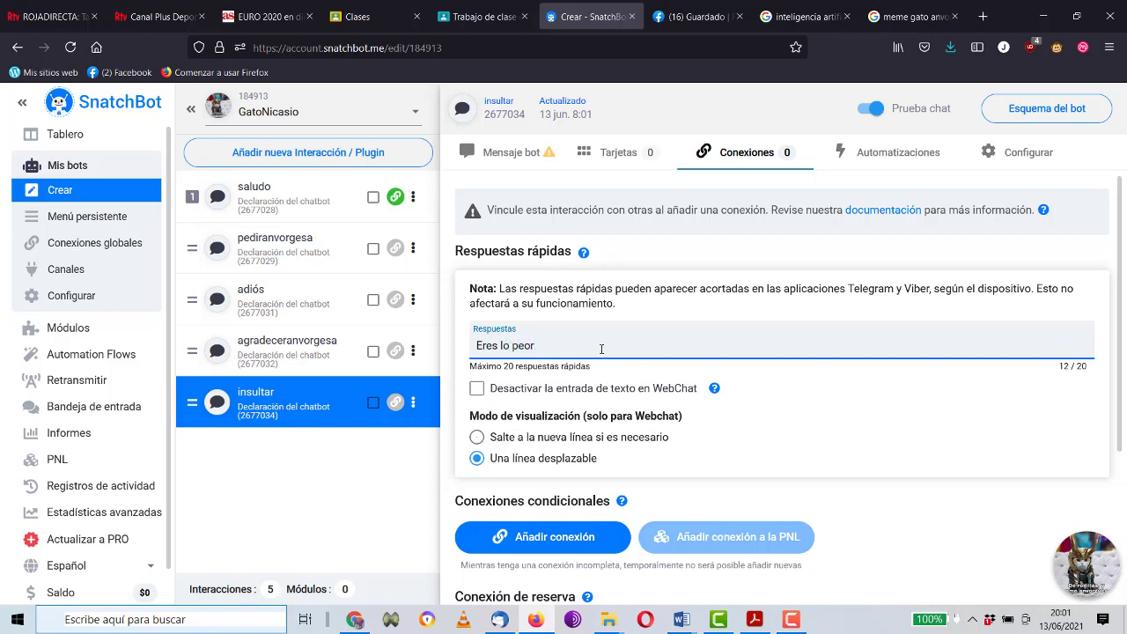
key("Return")
left_click(696, 396)
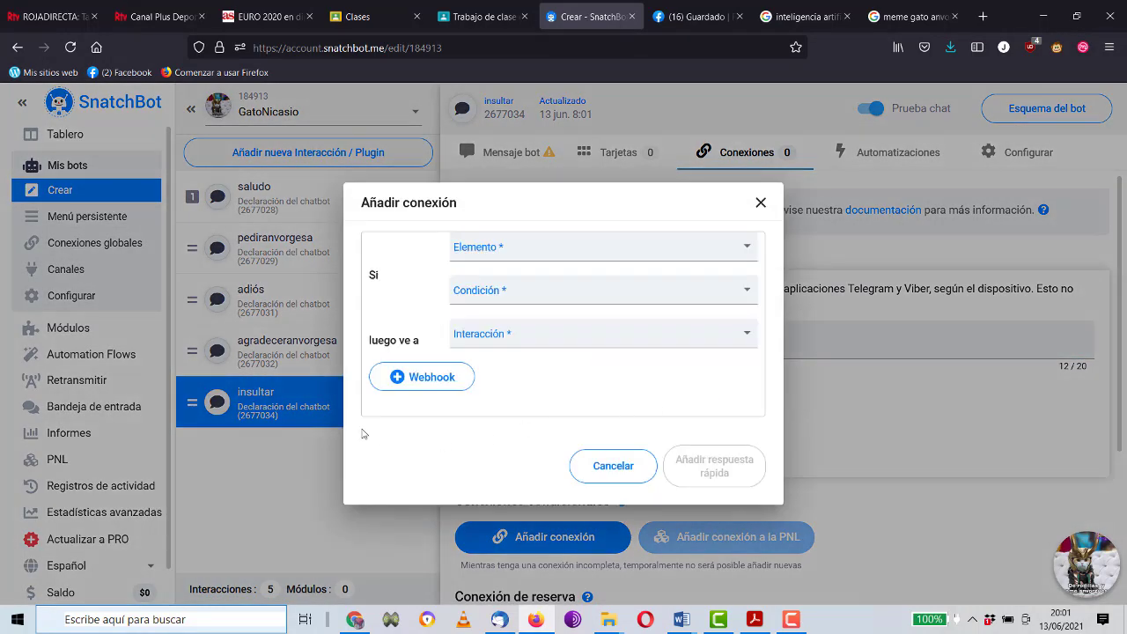
left_click(613, 466)
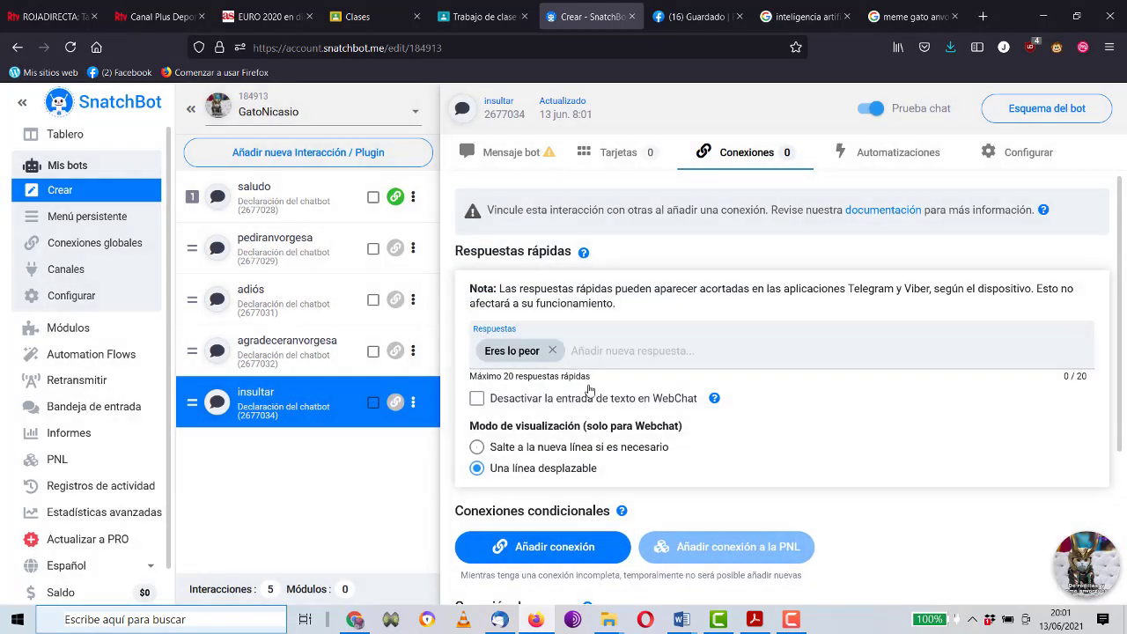
Try to add a conditional connection to pediranvorgesa for when "Respuesta a esta interacción" "contiene (palabra completa)" the keyword sí.
left_click(289, 255)
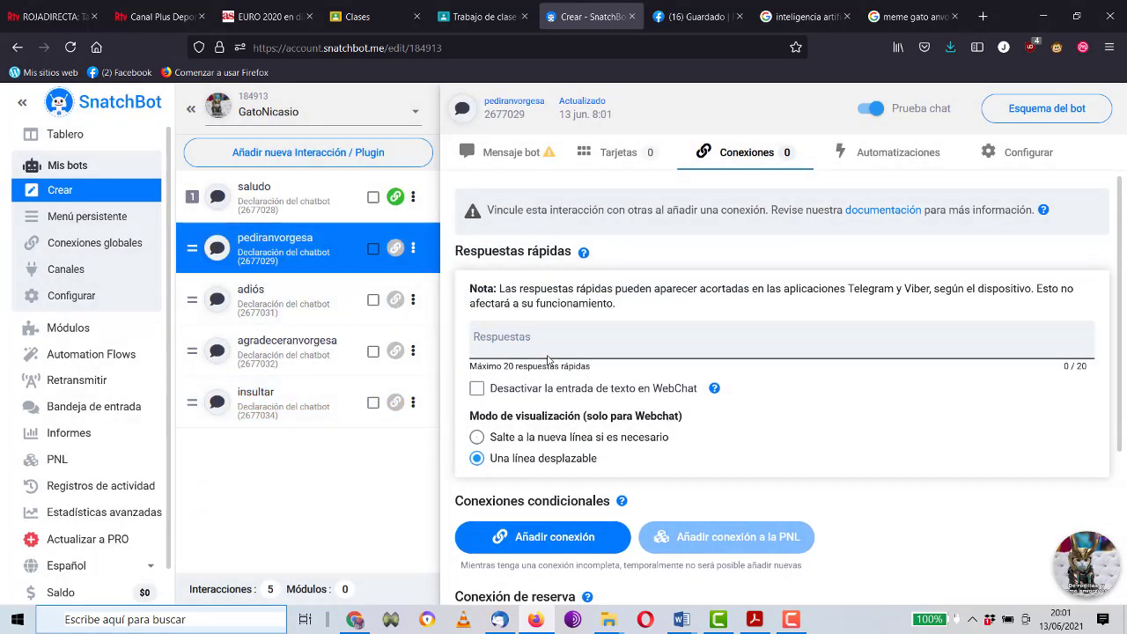
scroll(548, 351, "down", 3)
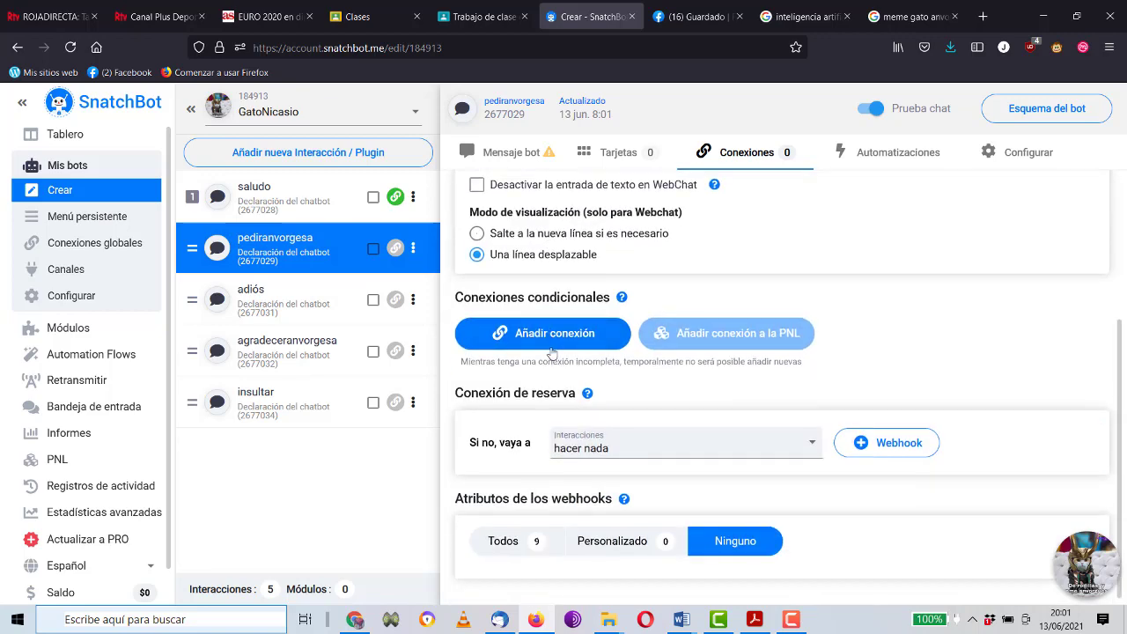
left_click(552, 345)
left_click(577, 387)
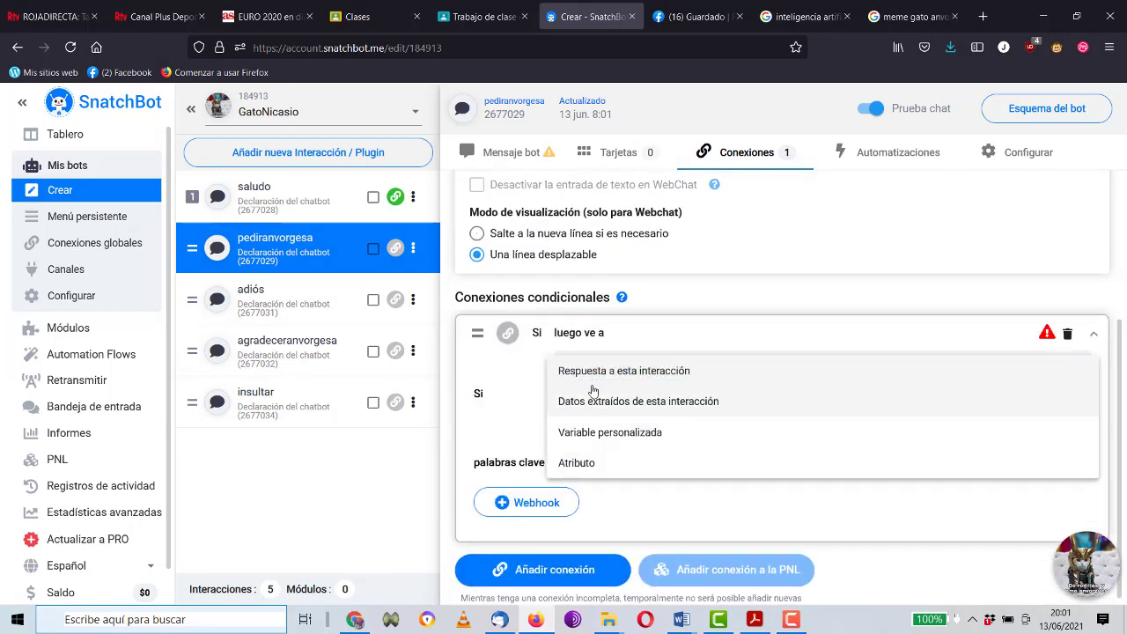
left_click(564, 377)
left_click(587, 410)
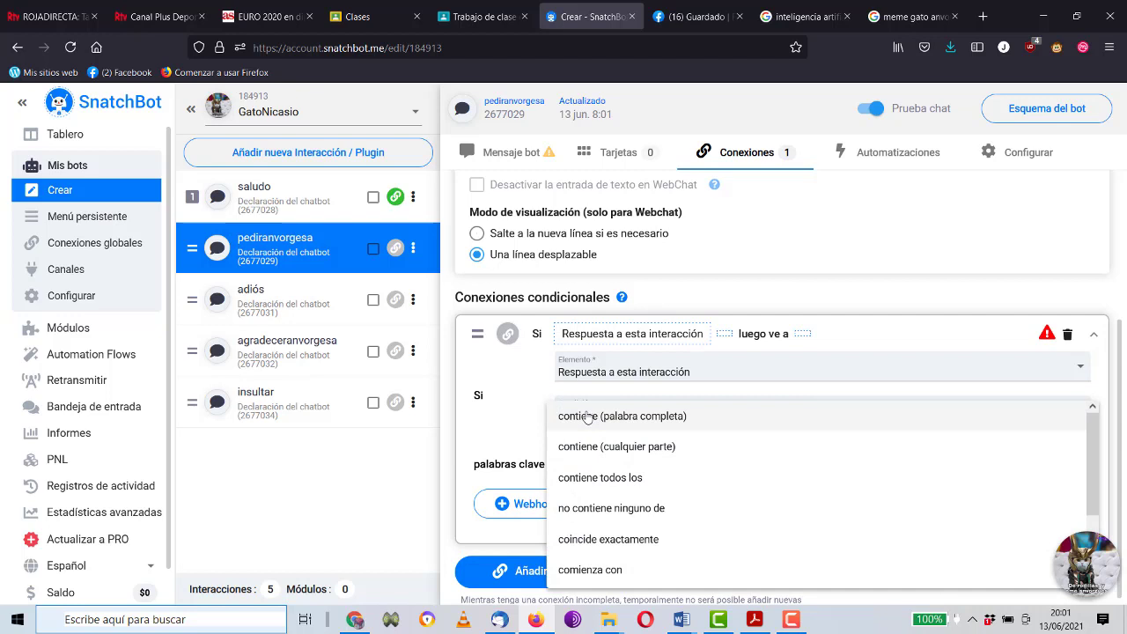
left_click(587, 417)
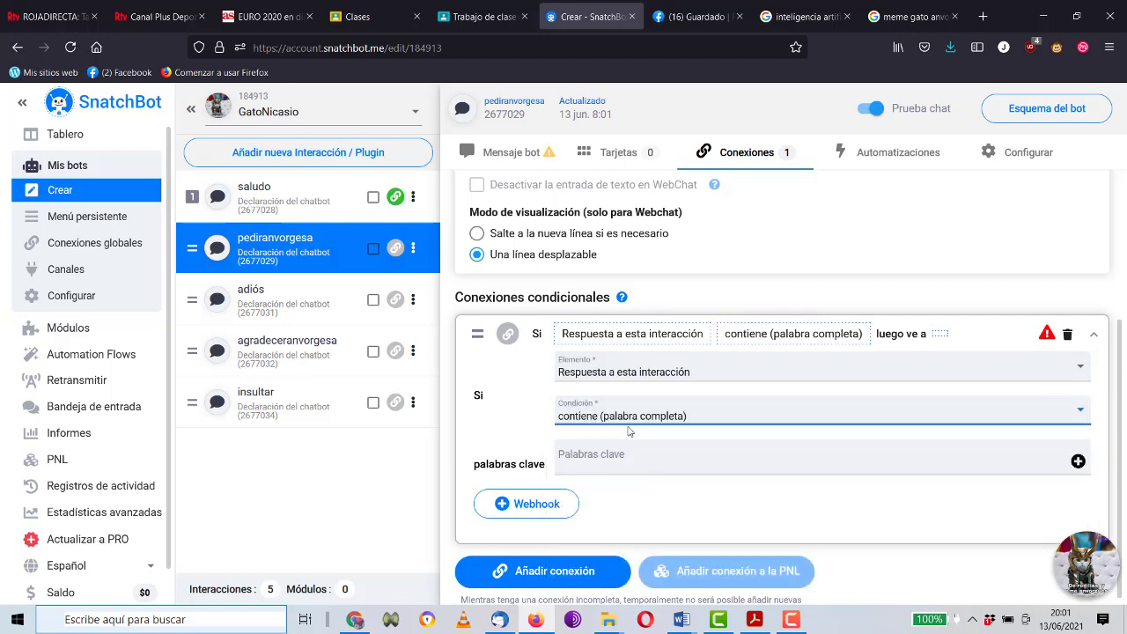
left_click(673, 464)
type("sí")
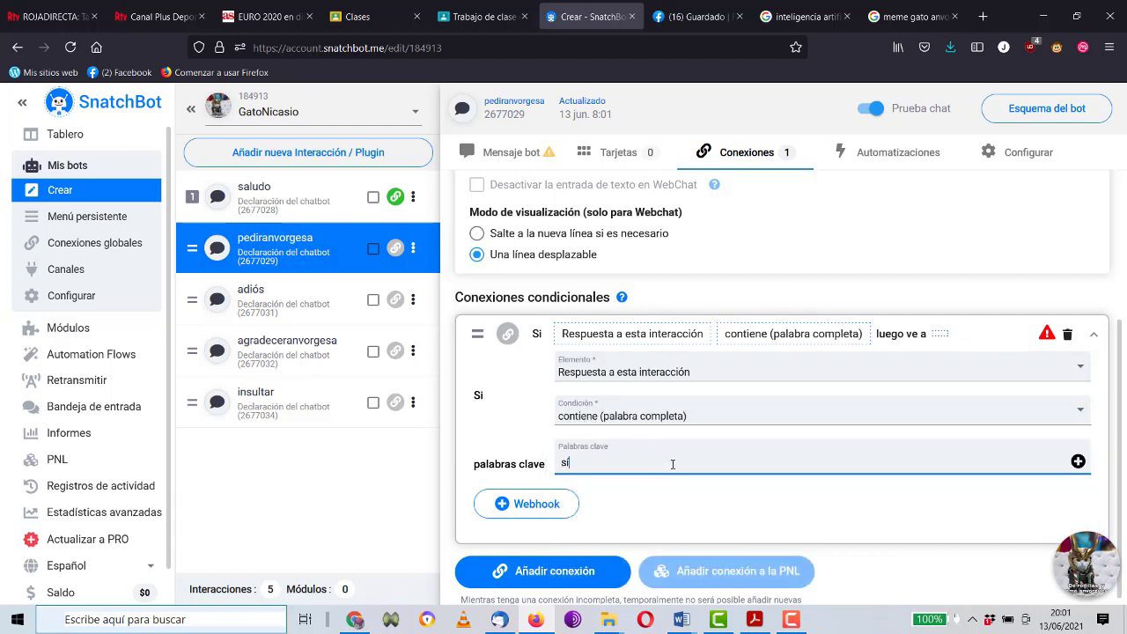
scroll(676, 503, "down", 2)
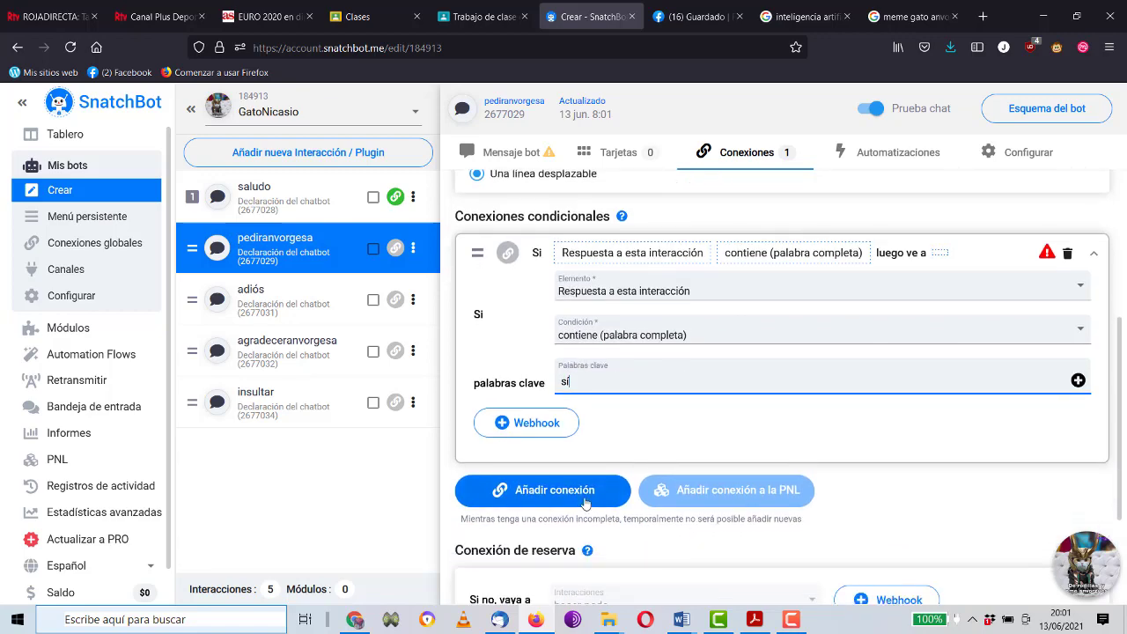
scroll(607, 440, "up", 2)
left_click(594, 484)
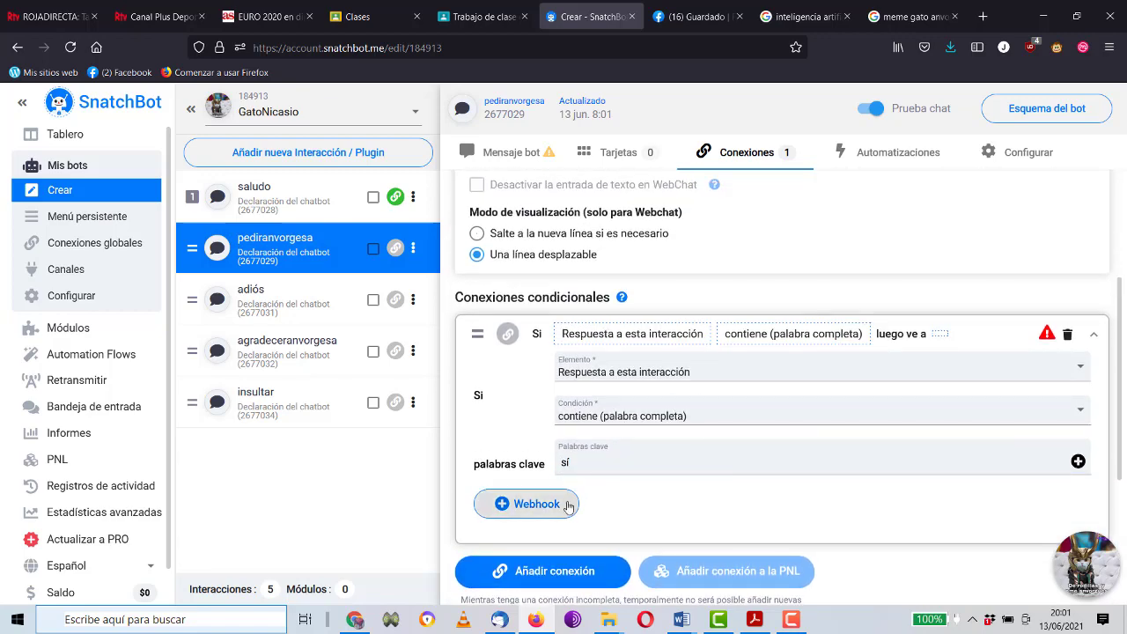
left_click(568, 504)
scroll(642, 466, "down", 2)
left_click(659, 377)
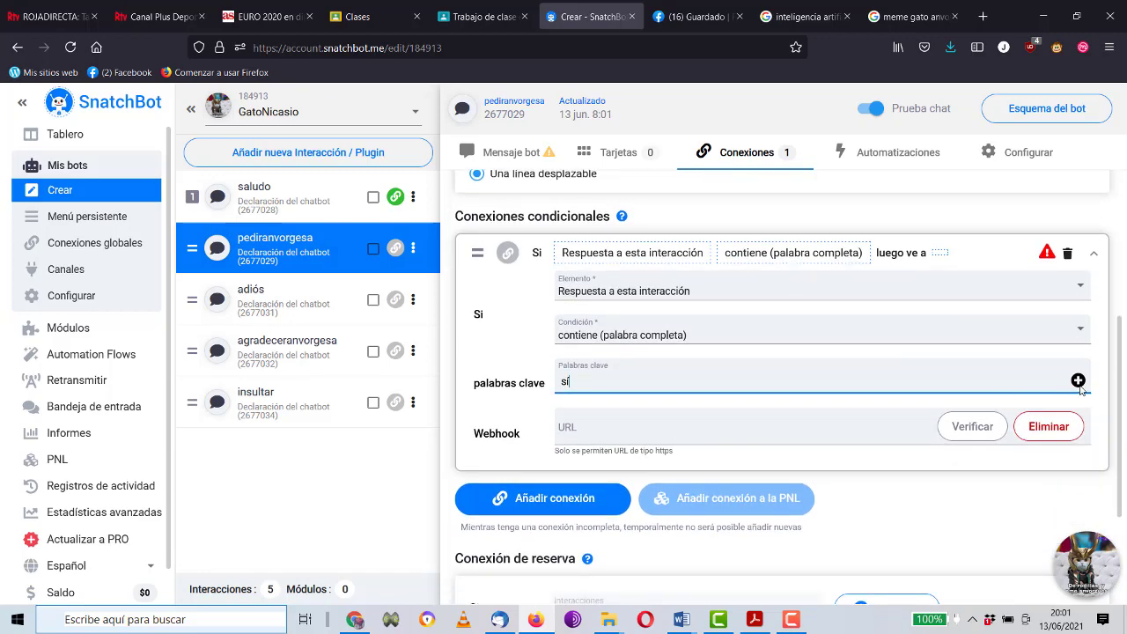
left_click(1039, 426)
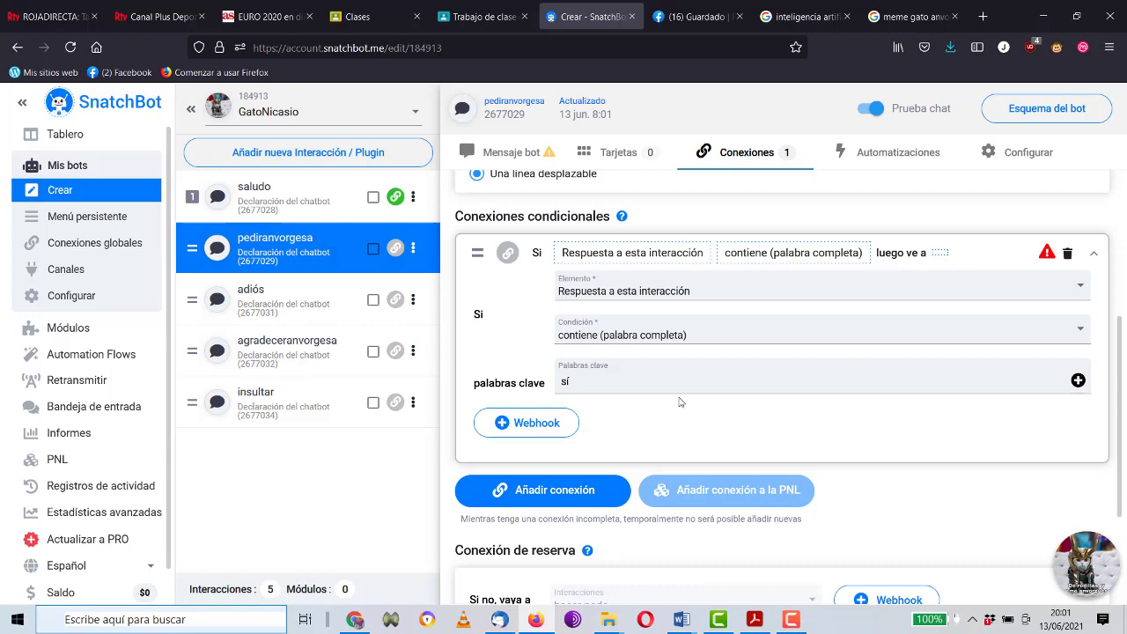
left_click(935, 254)
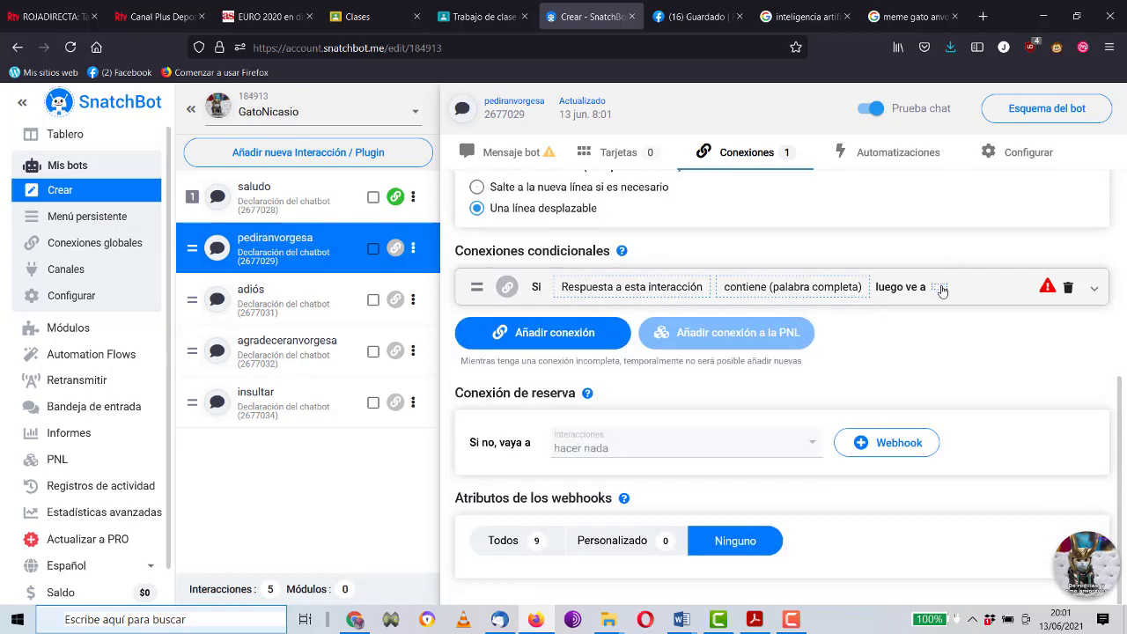
left_click(940, 289)
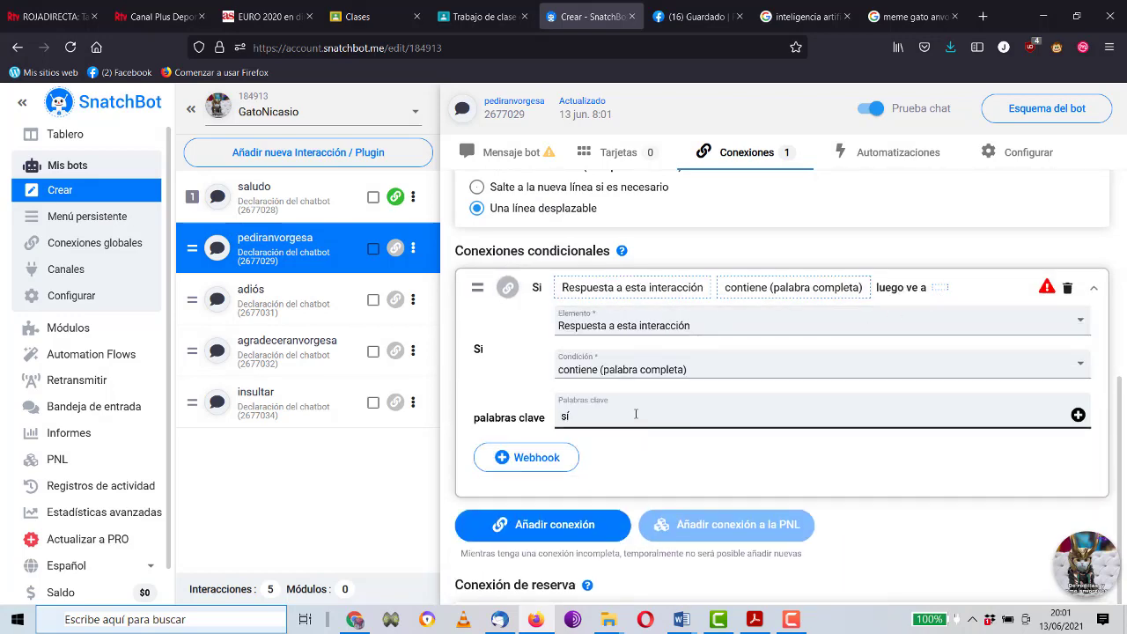
left_click(652, 326)
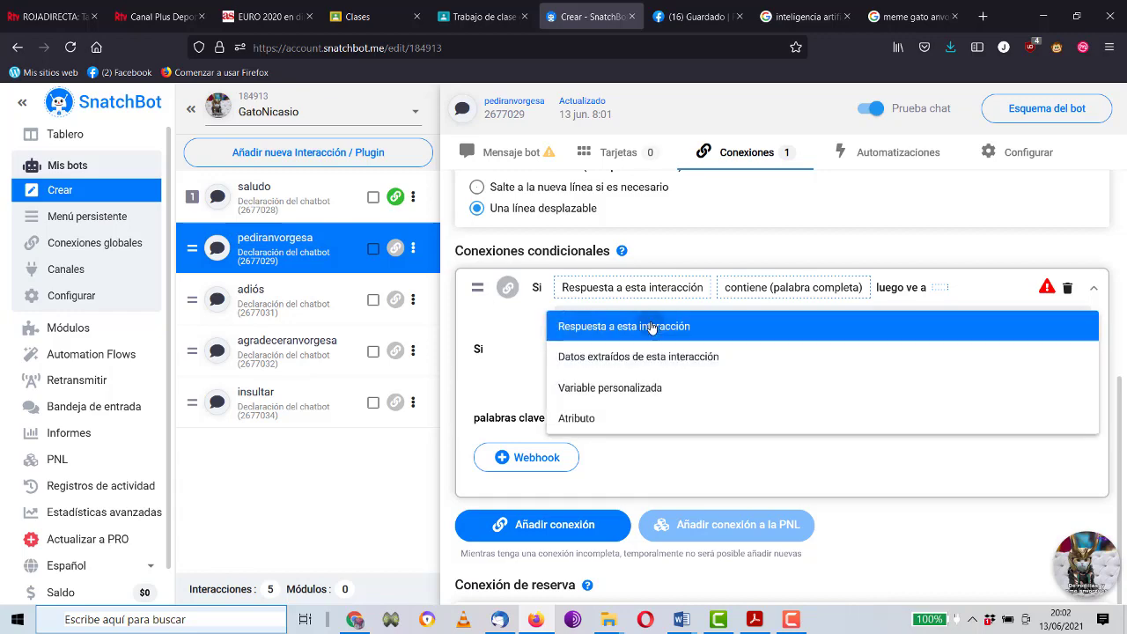
left_click(651, 326)
left_click(636, 371)
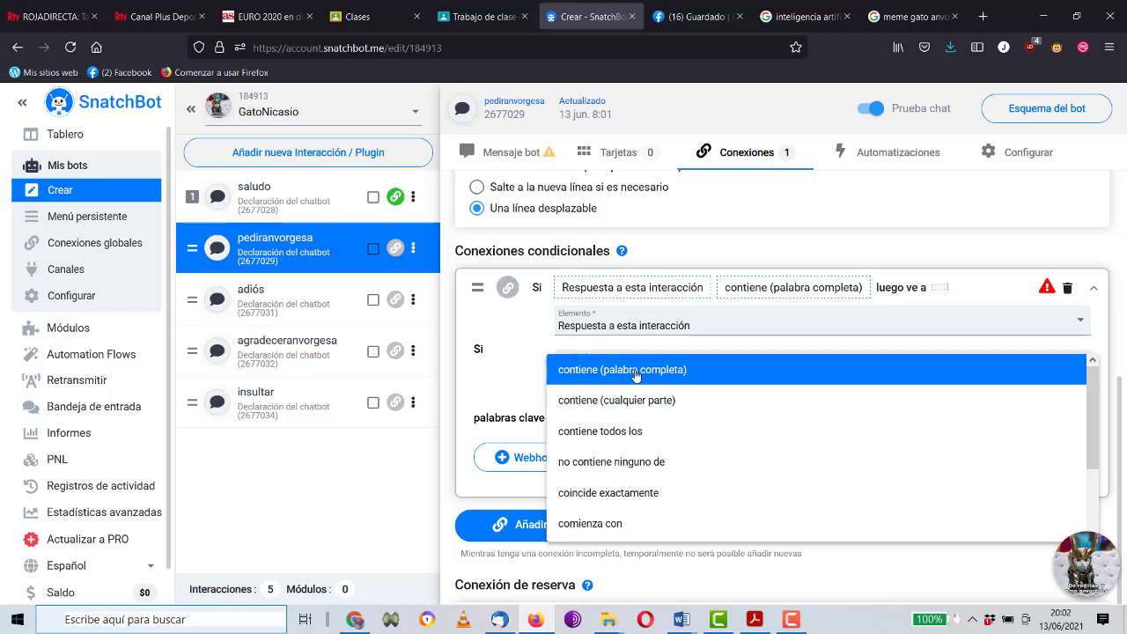
left_click(636, 371)
left_click(624, 414)
left_click(602, 457)
Delete the incomplete conditional connection from pediranvorgesa.
scroll(603, 457, "down", 2)
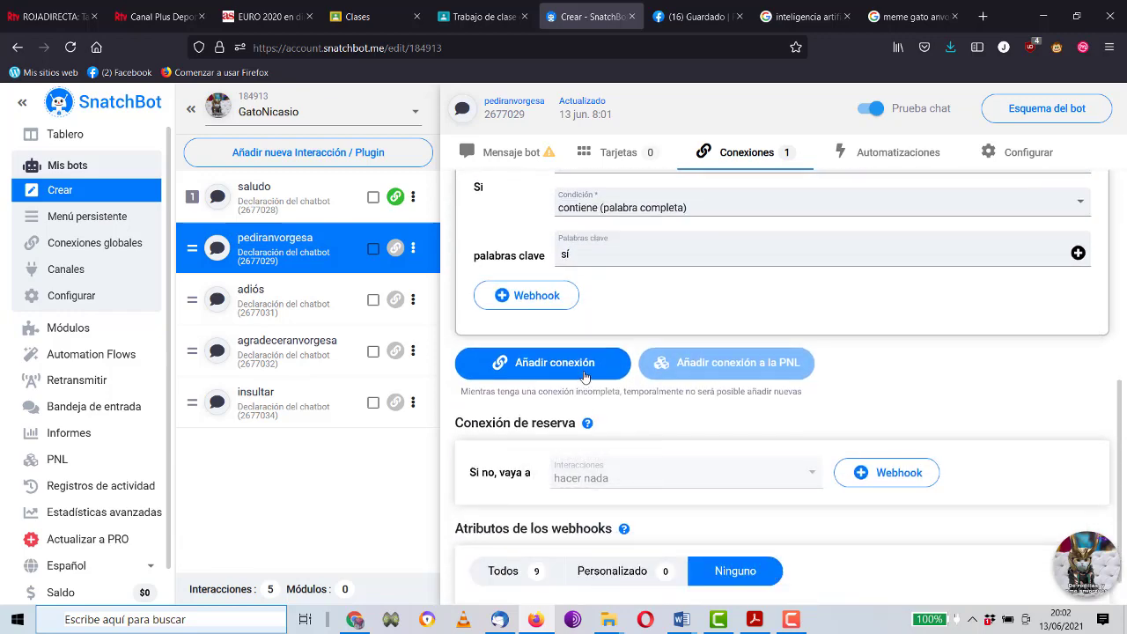
scroll(584, 429, "up", 4)
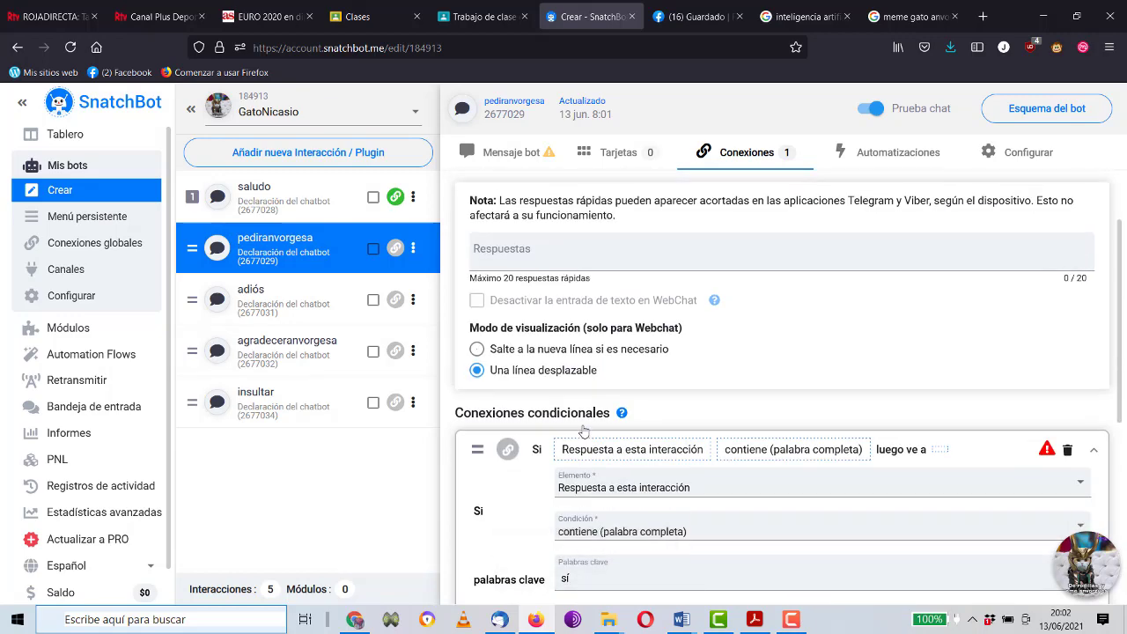
scroll(583, 430, "down", 1)
left_click(622, 370)
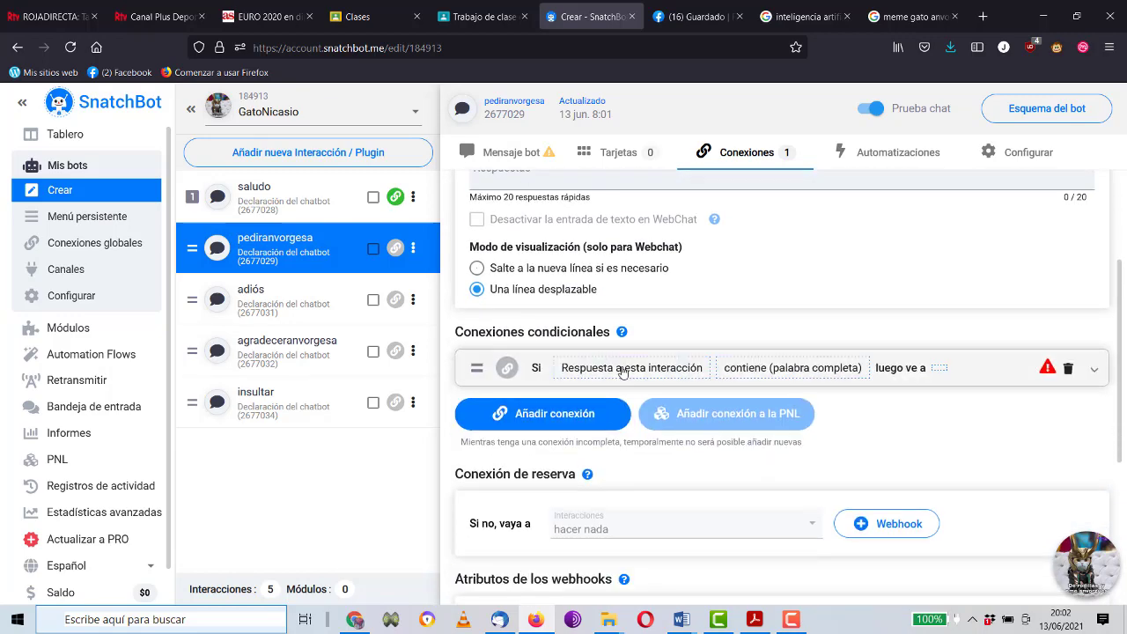
left_click(1072, 370)
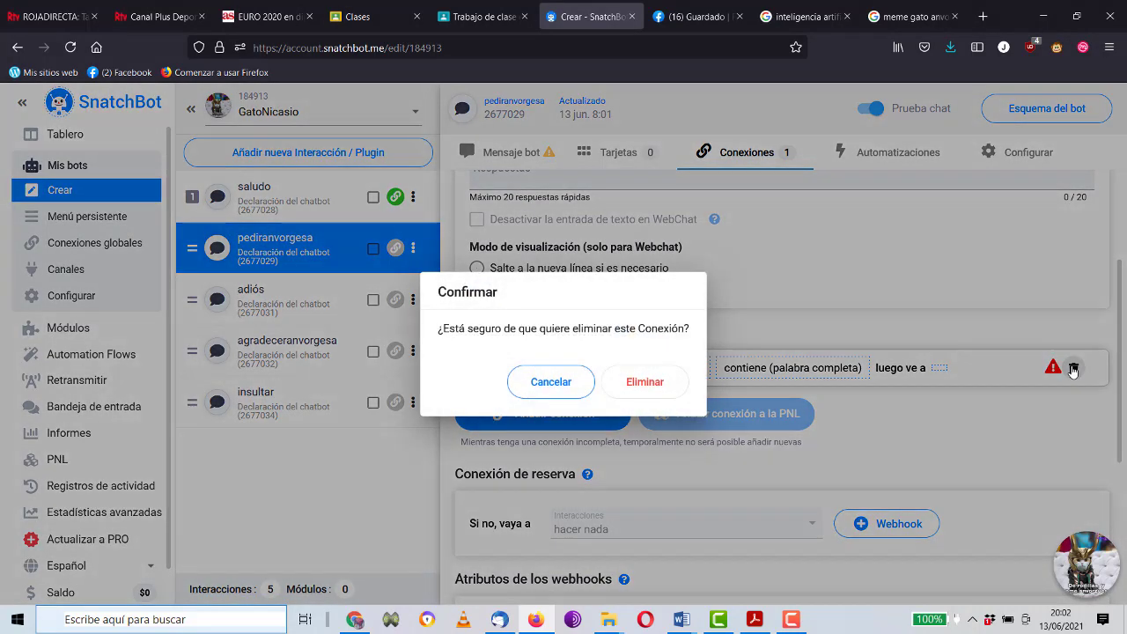
left_click(627, 387)
Add a conditional connection to pediranvorgesa with "Respuesta a esta interacción", "contiene (palabra completa)" and the keyword "sí".
scroll(705, 309, "up", 2)
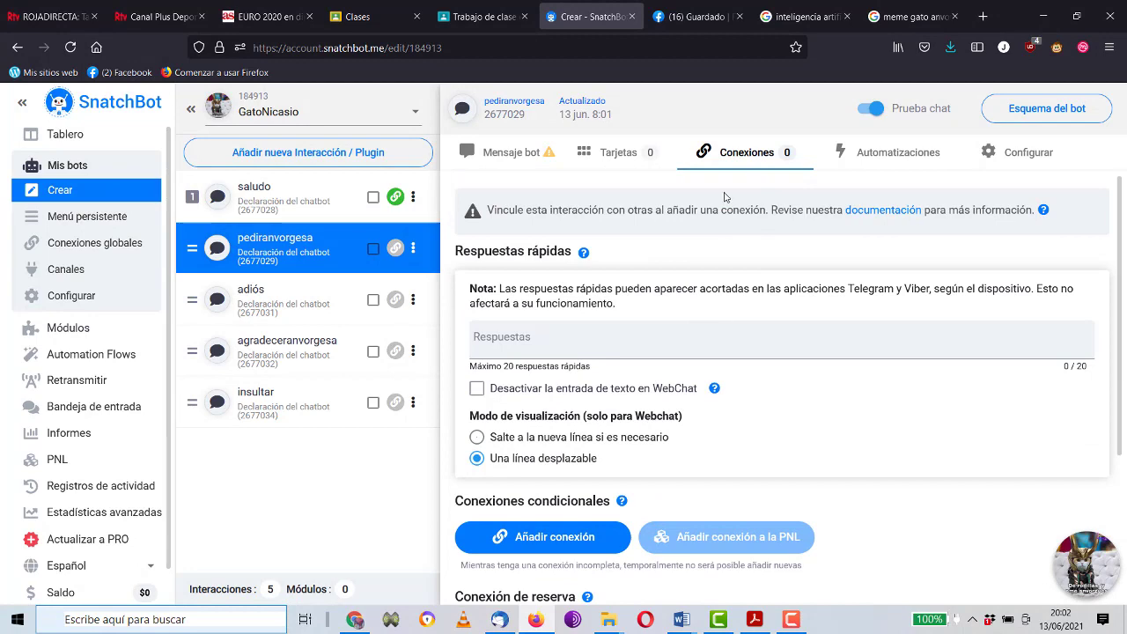
left_click(603, 534)
scroll(670, 370, "down", 3)
left_click(681, 323)
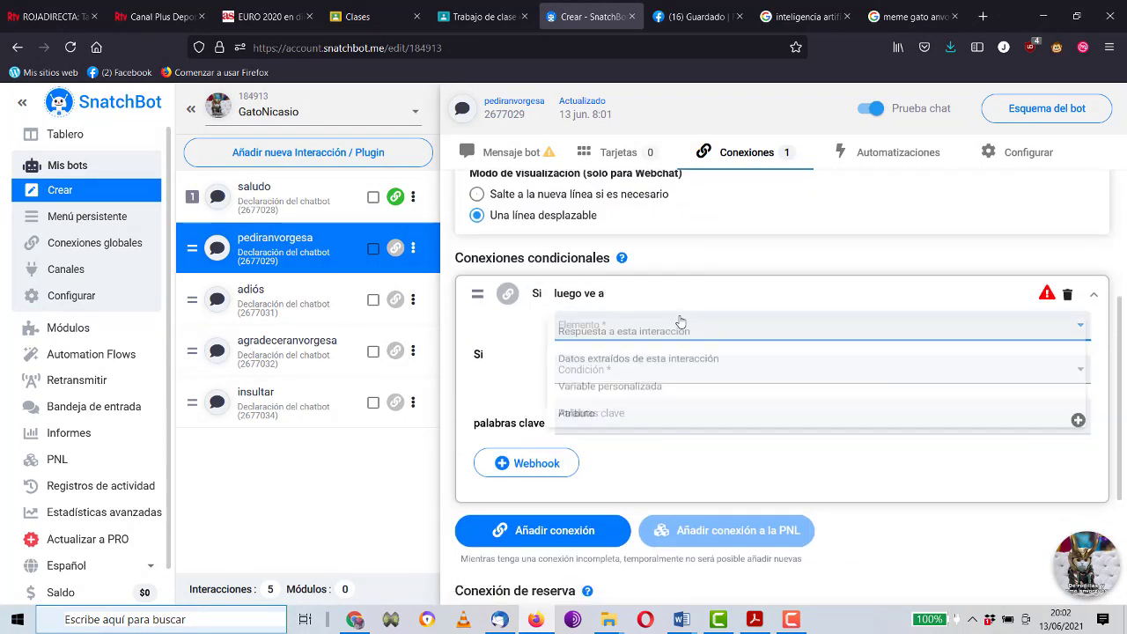
left_click(665, 338)
left_click(664, 374)
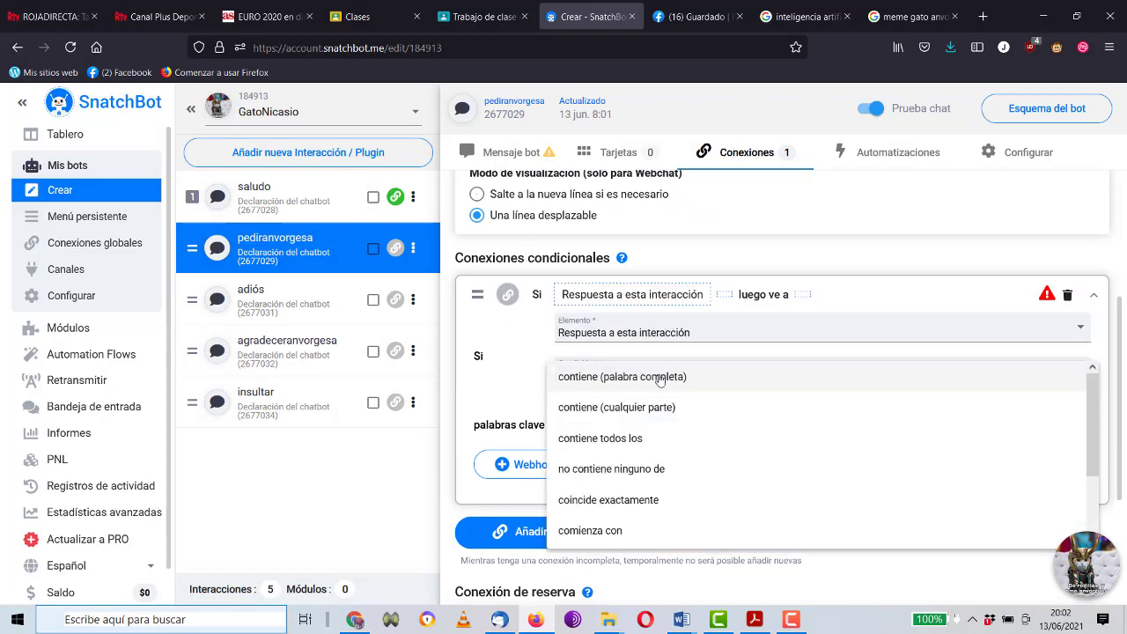
left_click(656, 377)
left_click(642, 416)
type("sí")
key("Return")
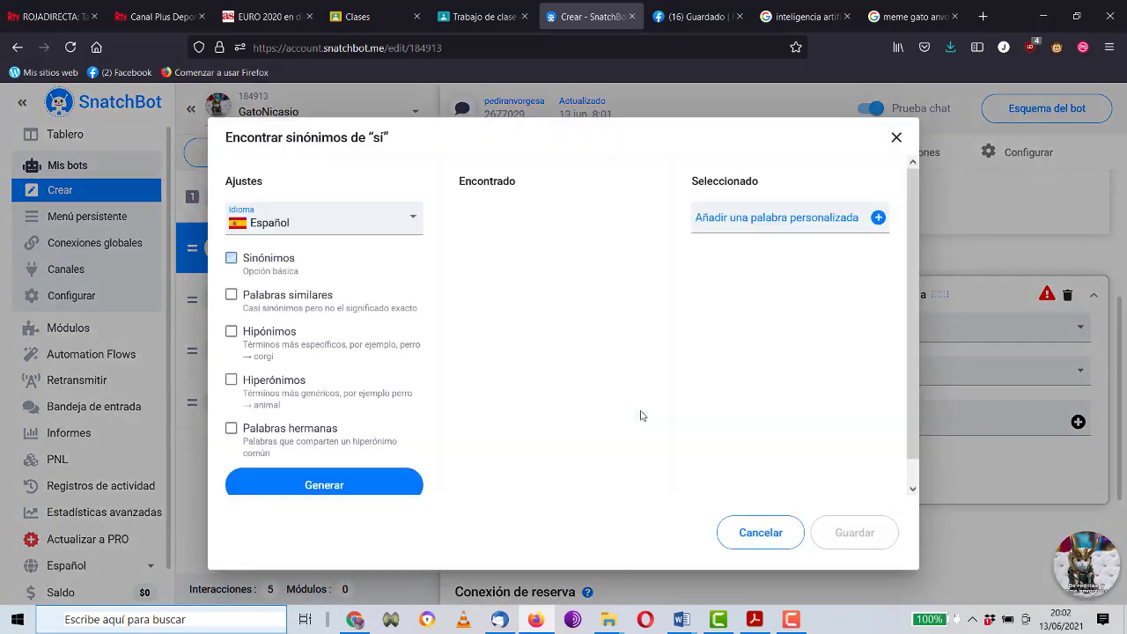
Add the custom words "claro" and "toma" as synonyms of "sí" and save them.
left_click(778, 223)
type("claro")
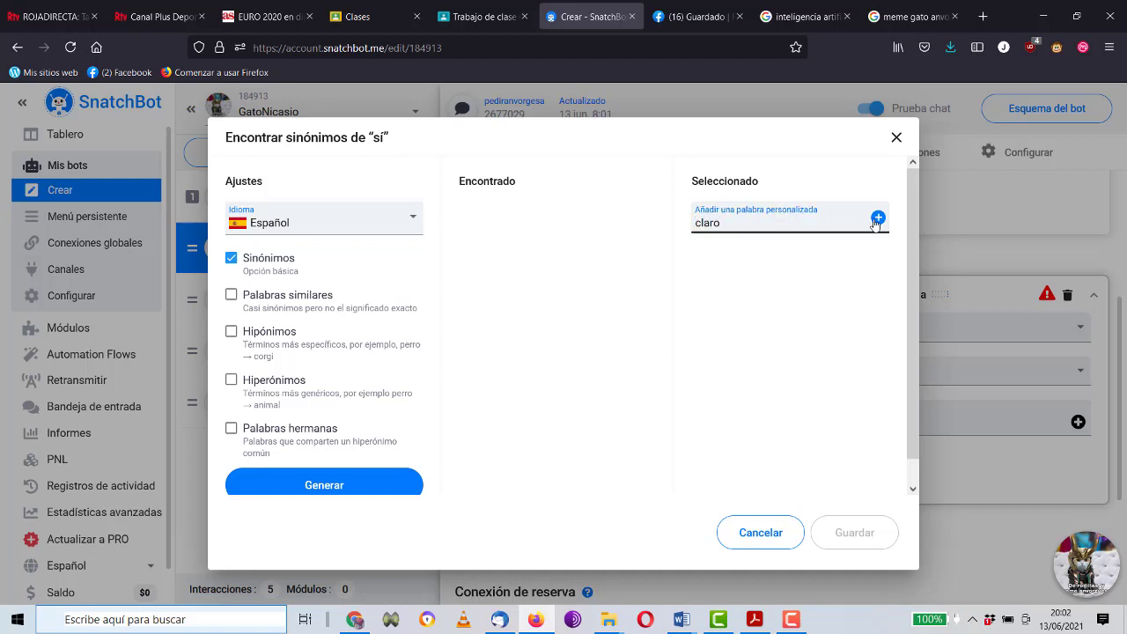
key("Return")
type("toma")
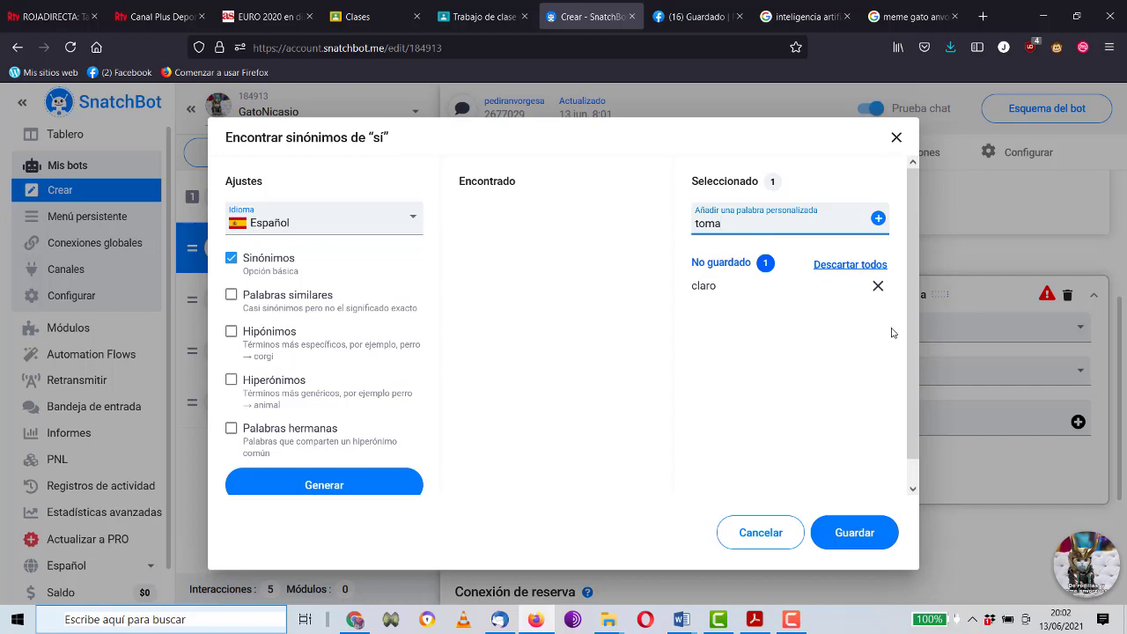
key("Return")
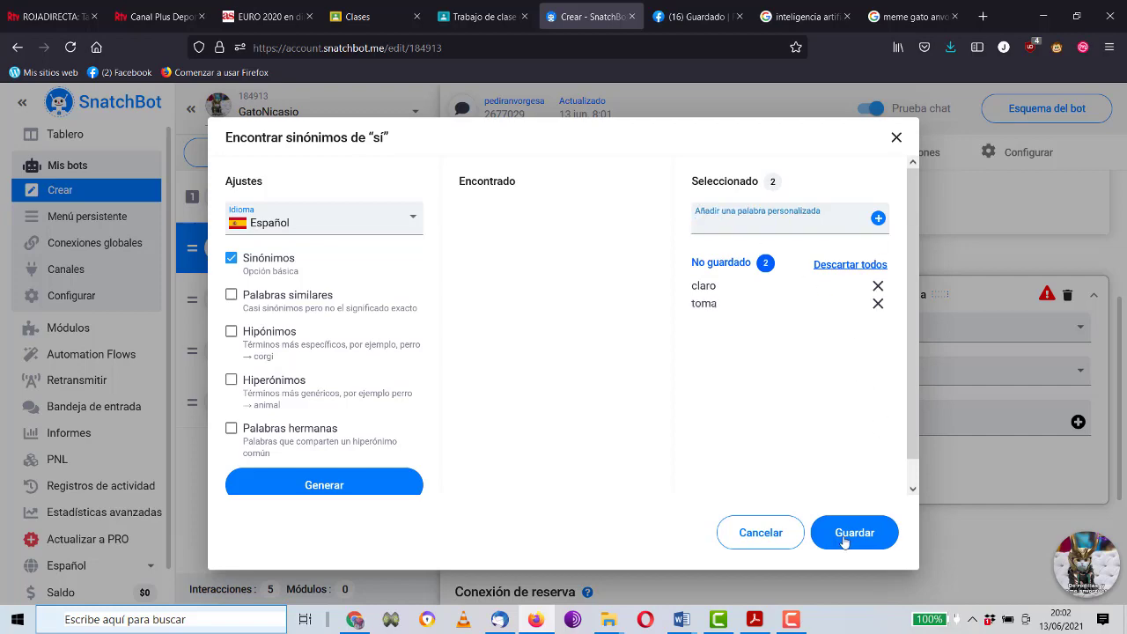
left_click(845, 535)
Make the "sí" connection of pediranvorgesa lead to the agradeceranvorgesa interaction.
left_click(564, 487)
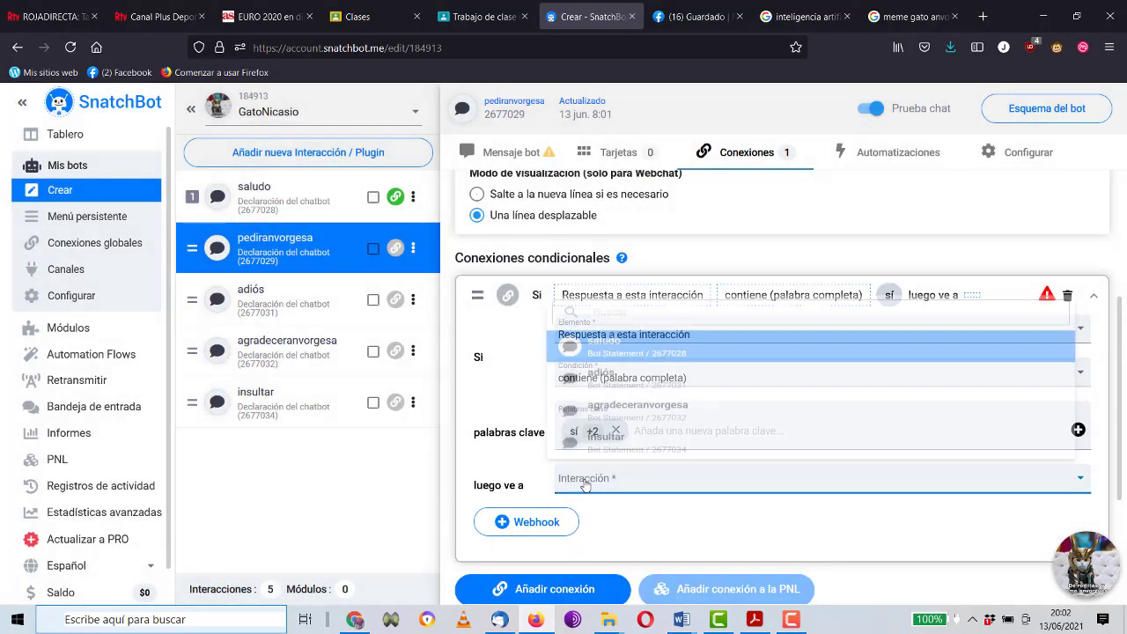
left_click(618, 422)
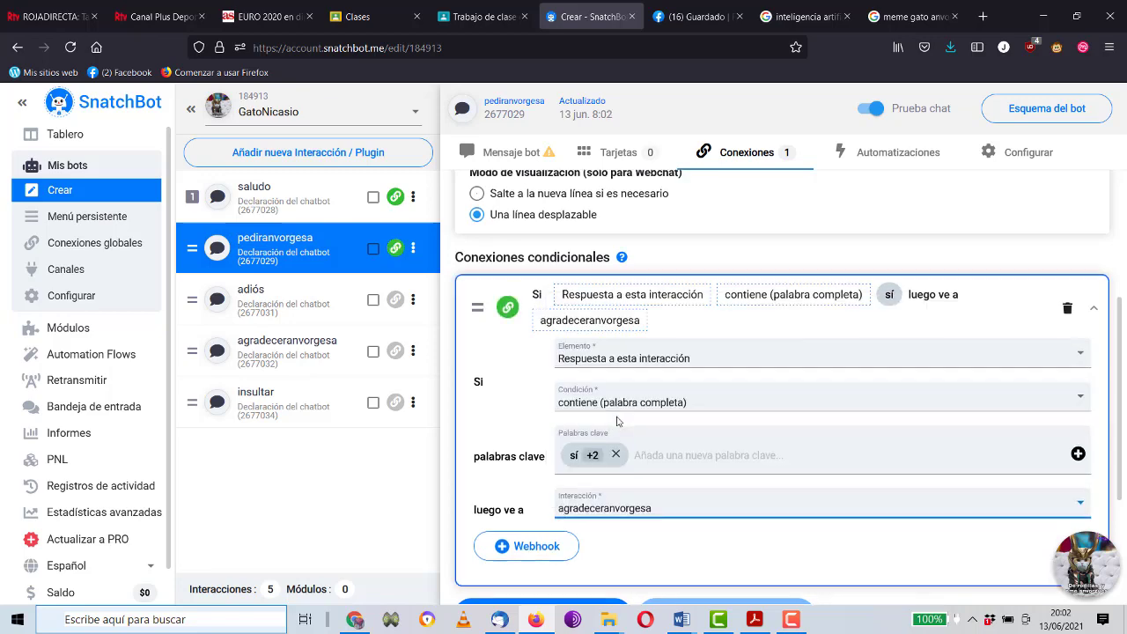
Add a second conditional connection to pediranvorgesa with "Respuesta a esta interacción", "contiene (palabra completa)" and the keyword "no".
scroll(618, 421, "down", 3)
scroll(623, 424, "up", 1)
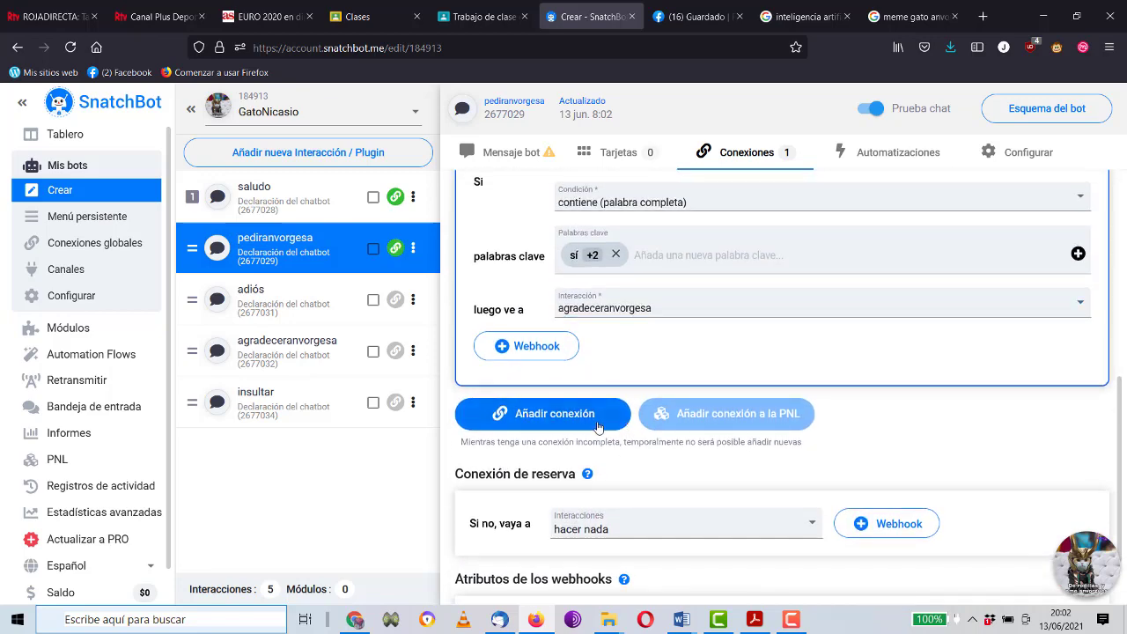
left_click(596, 425)
scroll(604, 423, "up", 2)
left_click(617, 396)
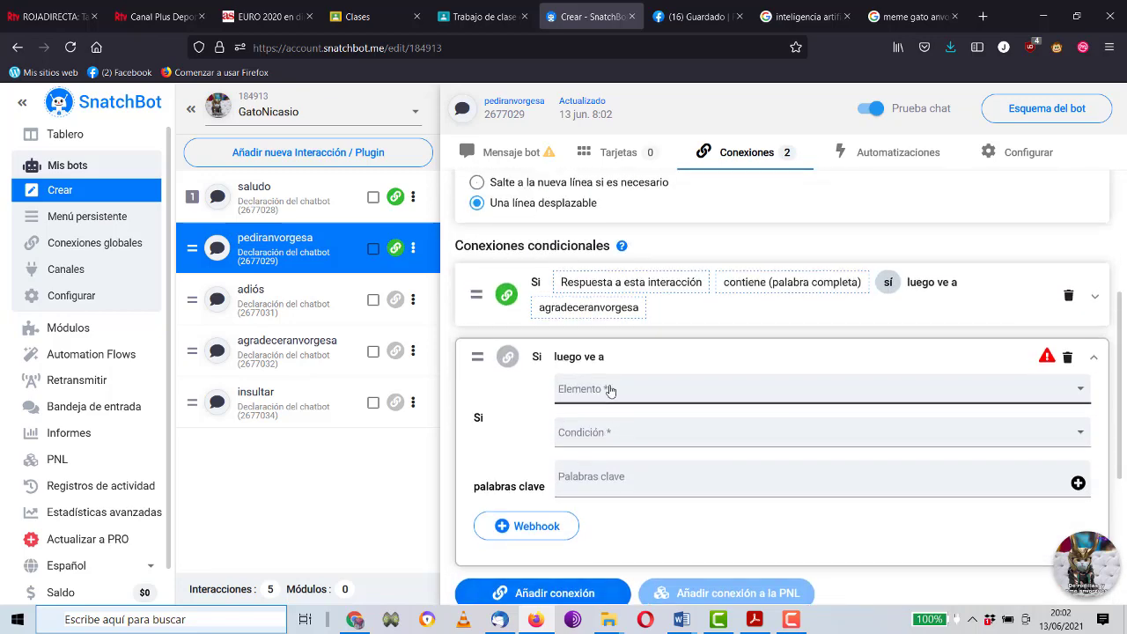
left_click(612, 406)
left_click(612, 434)
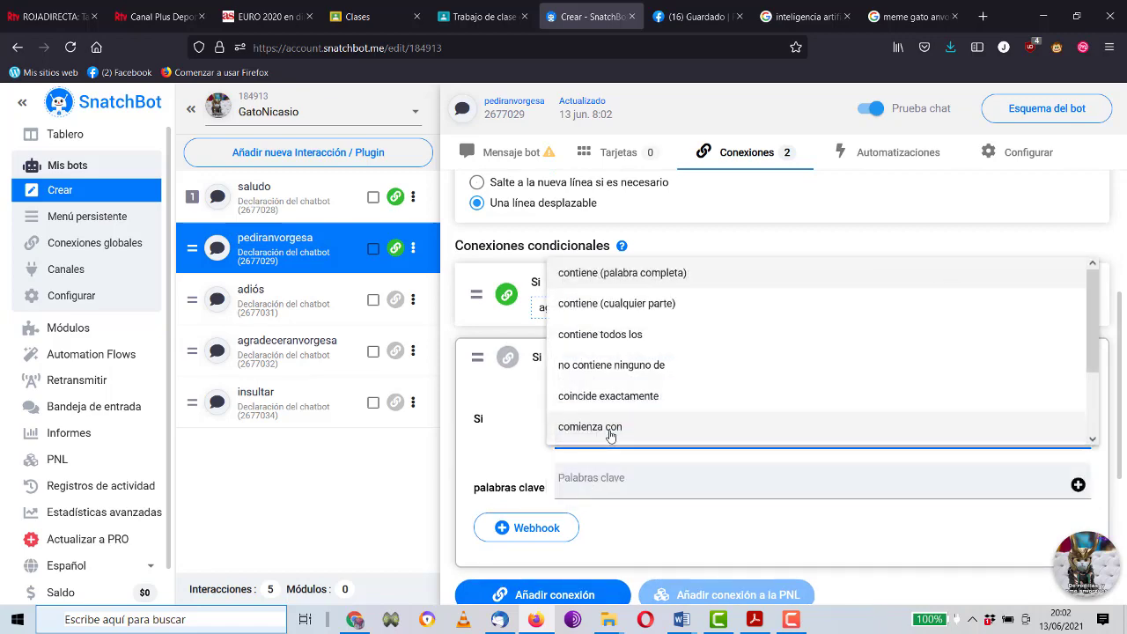
left_click(638, 284)
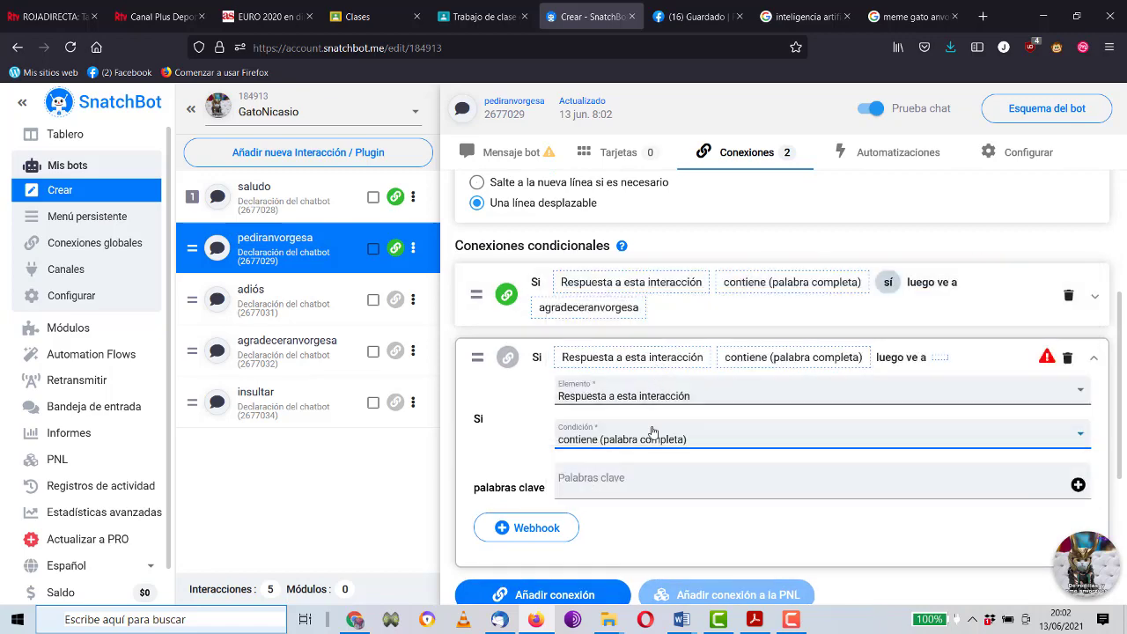
left_click(642, 481)
type("no")
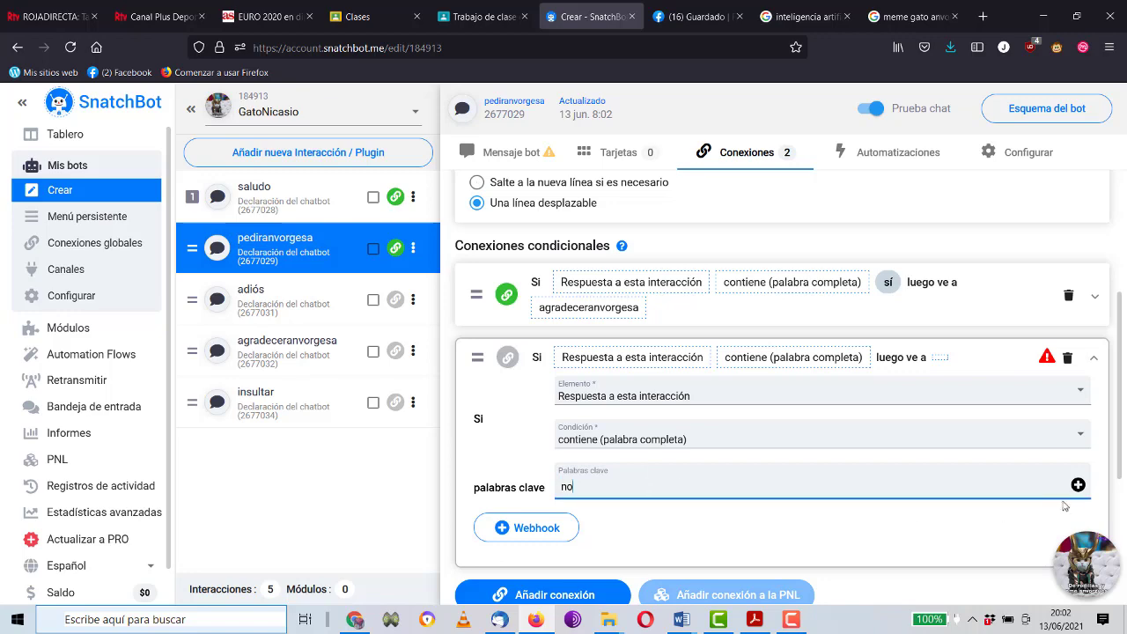
Add the custom words "para ti no" and "nanay" as synonyms of "no" and save them.
left_click(1078, 486)
left_click(775, 231)
type("para ti")
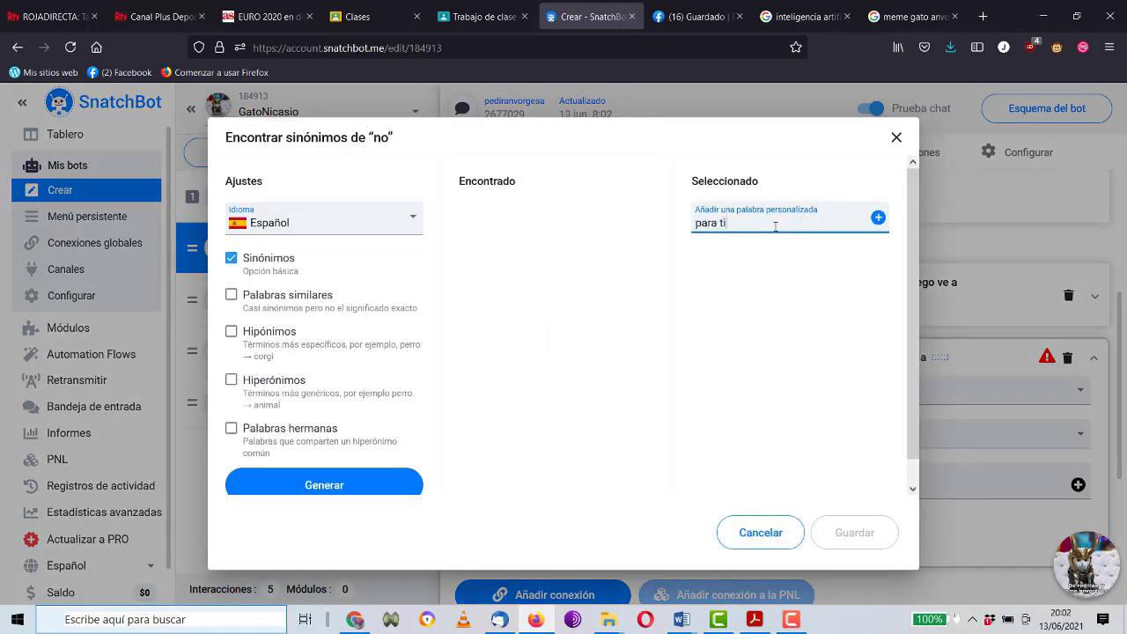
type(" no")
key("Return")
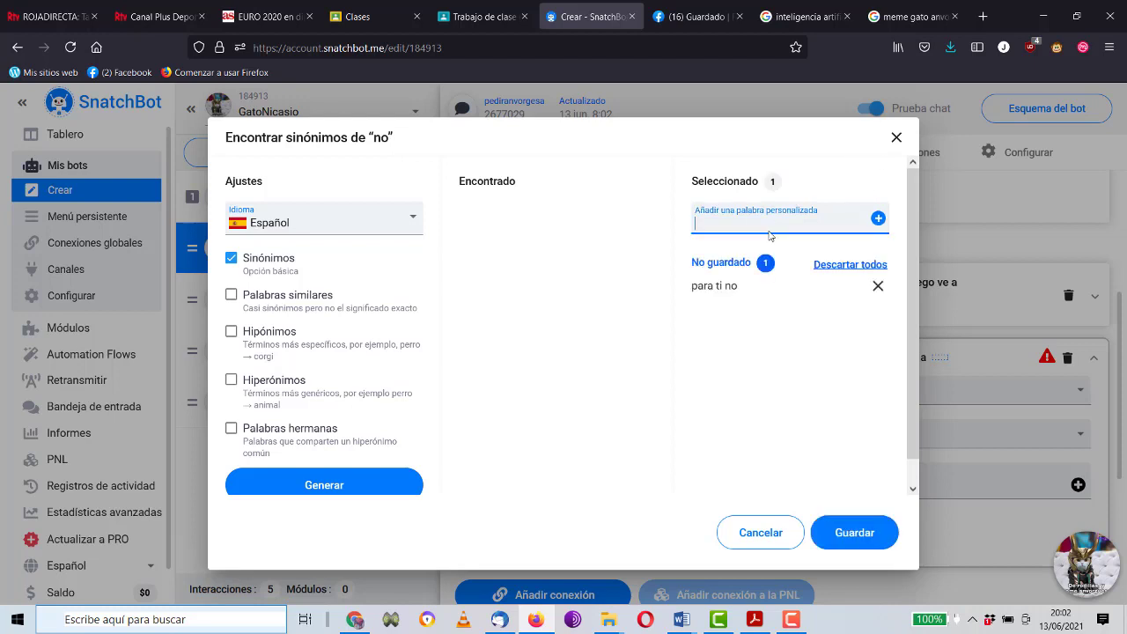
type("nanay")
left_click(876, 222)
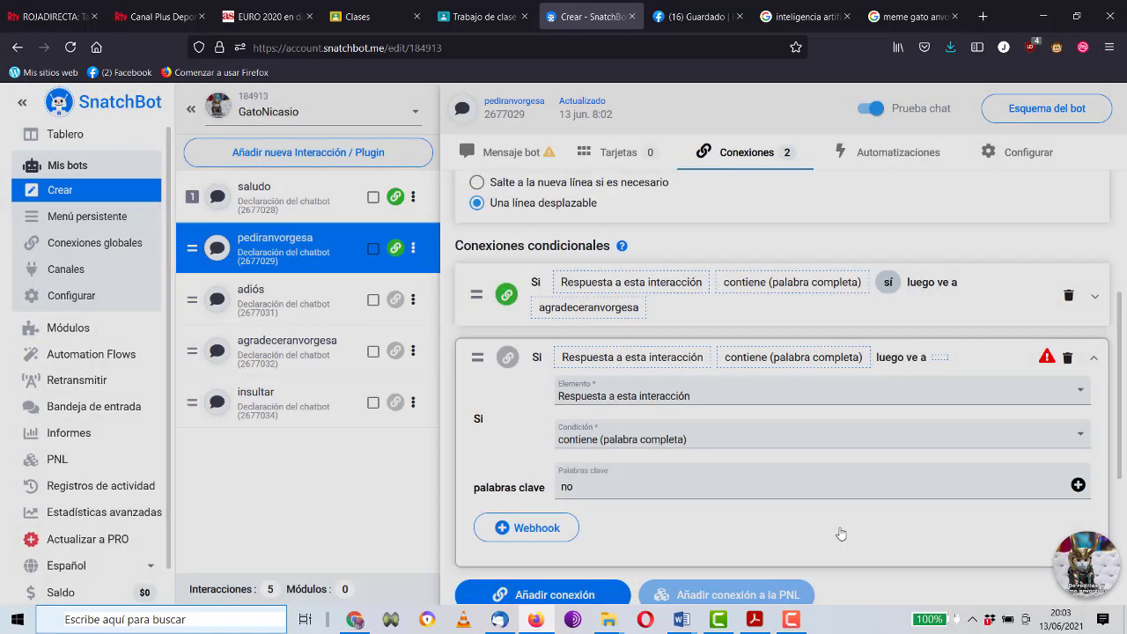
left_click(844, 533)
Make the "no" connection of pediranvorgesa lead to the insultar interaction.
scroll(766, 482, "down", 2)
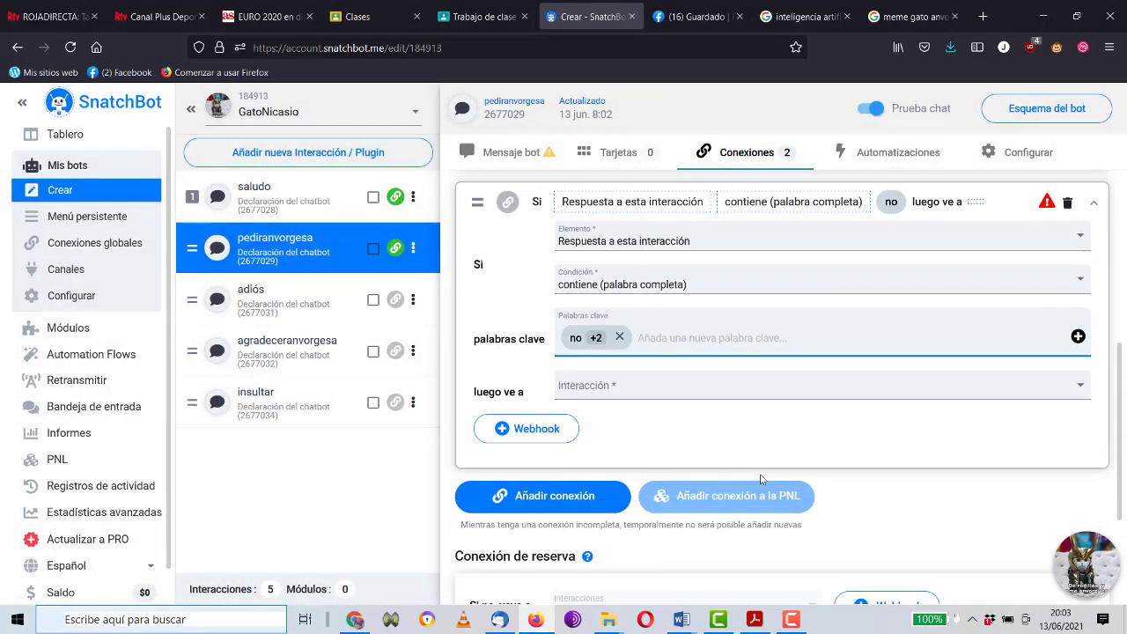
left_click(670, 388)
left_click(607, 541)
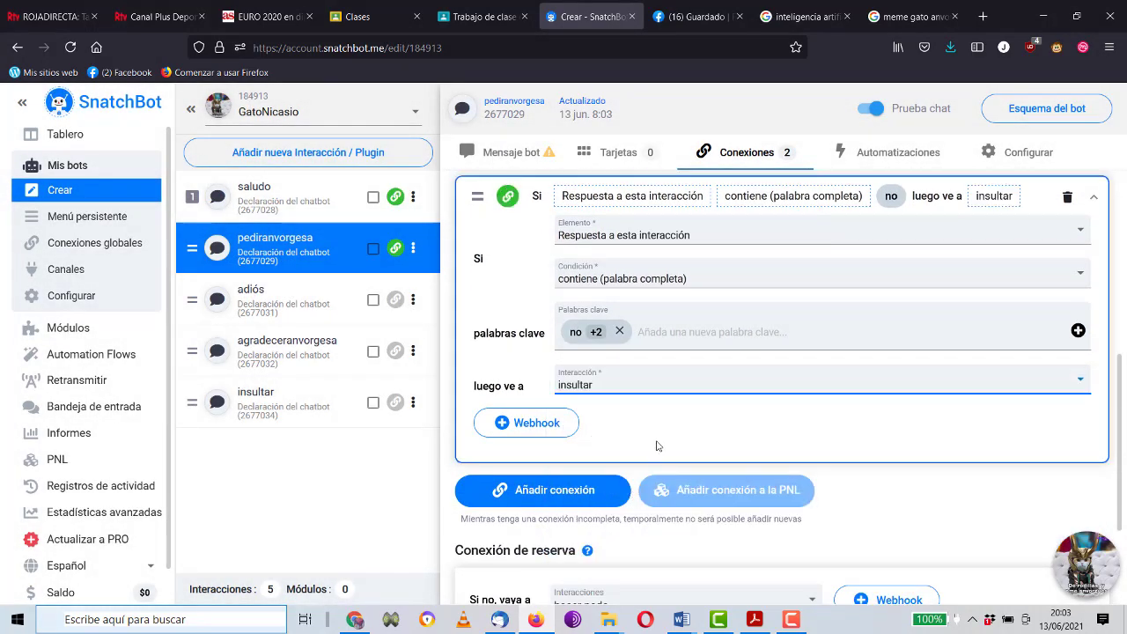
Display the bot's flow diagram to check how the interactions are linked.
scroll(660, 441, "down", 2)
scroll(662, 428, "up", 5)
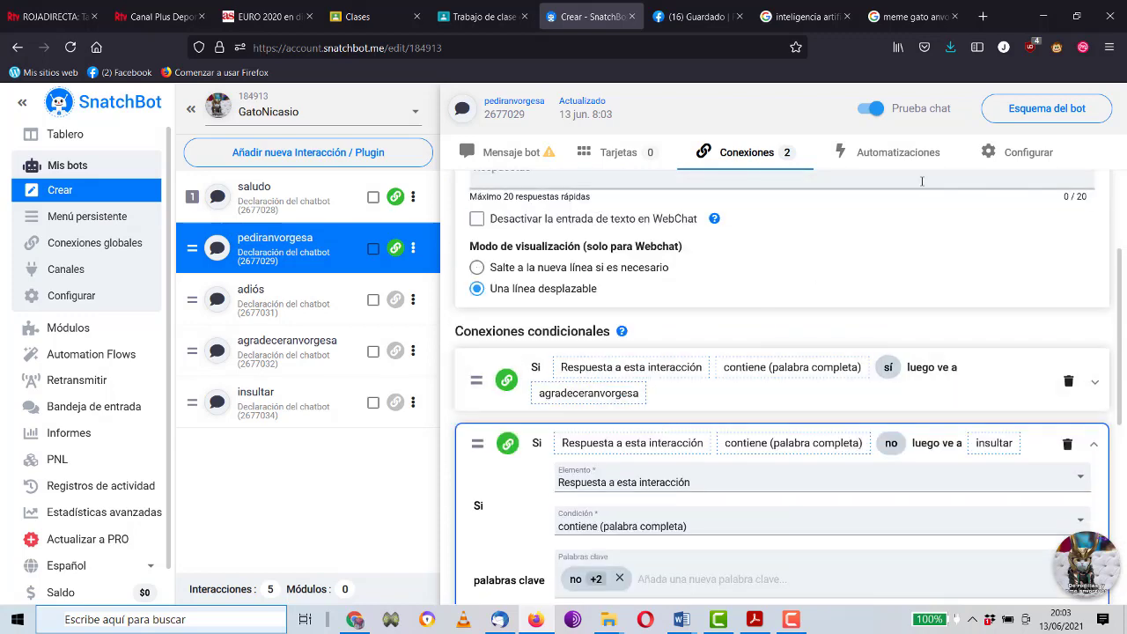
left_click(1047, 109)
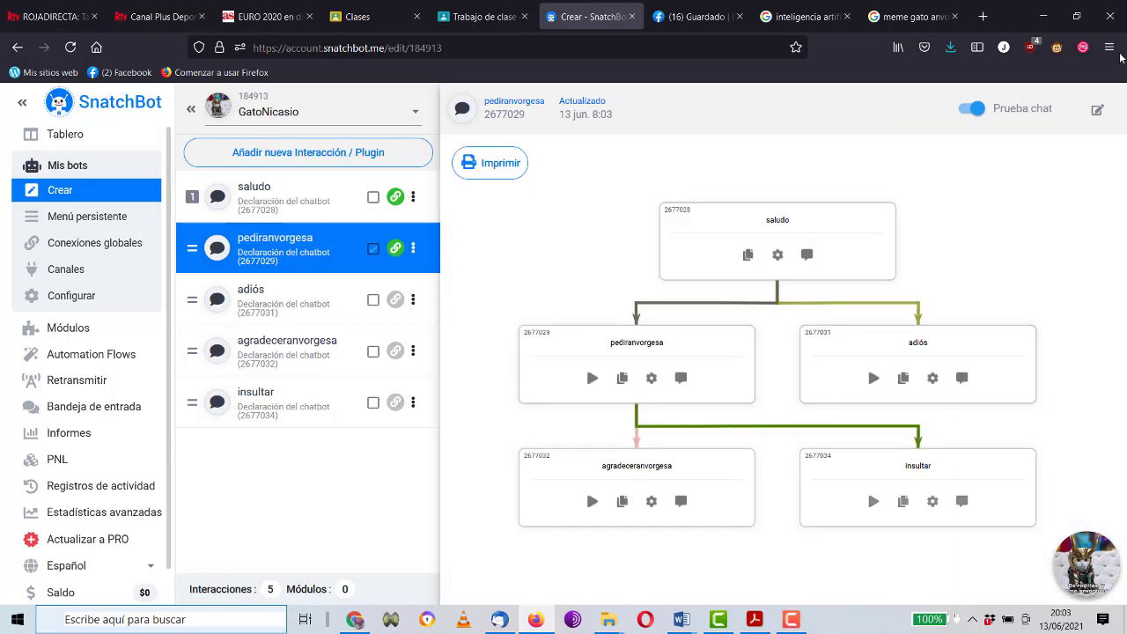
Test the bot in the test chat by sending "sí" and "no", and close the chat.
left_click(1112, 589)
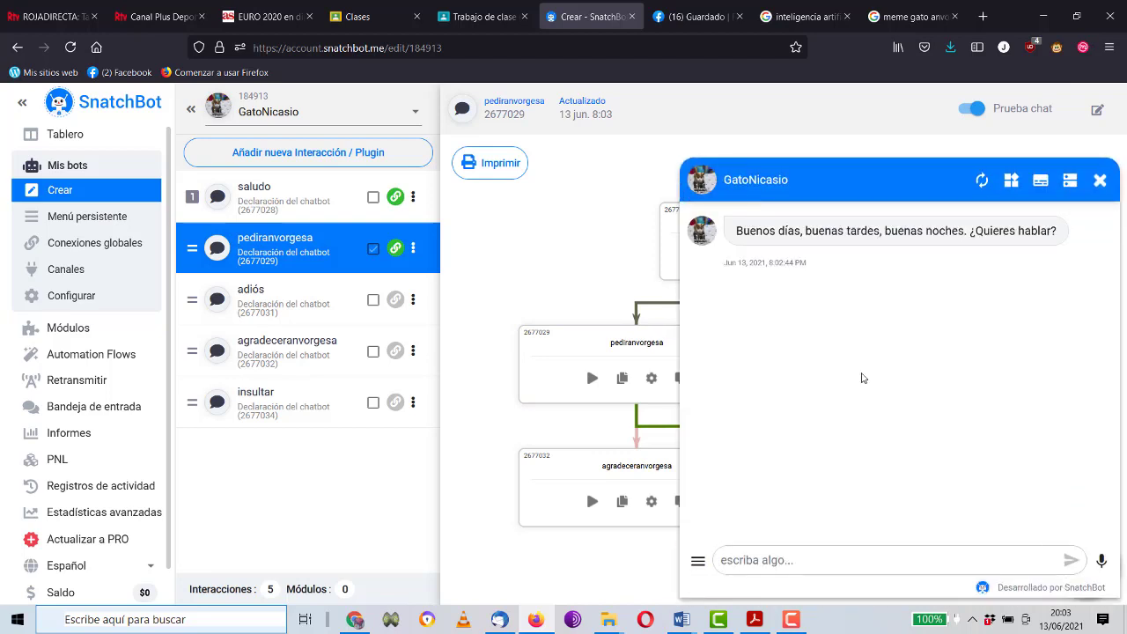
left_click(781, 561)
type("sí")
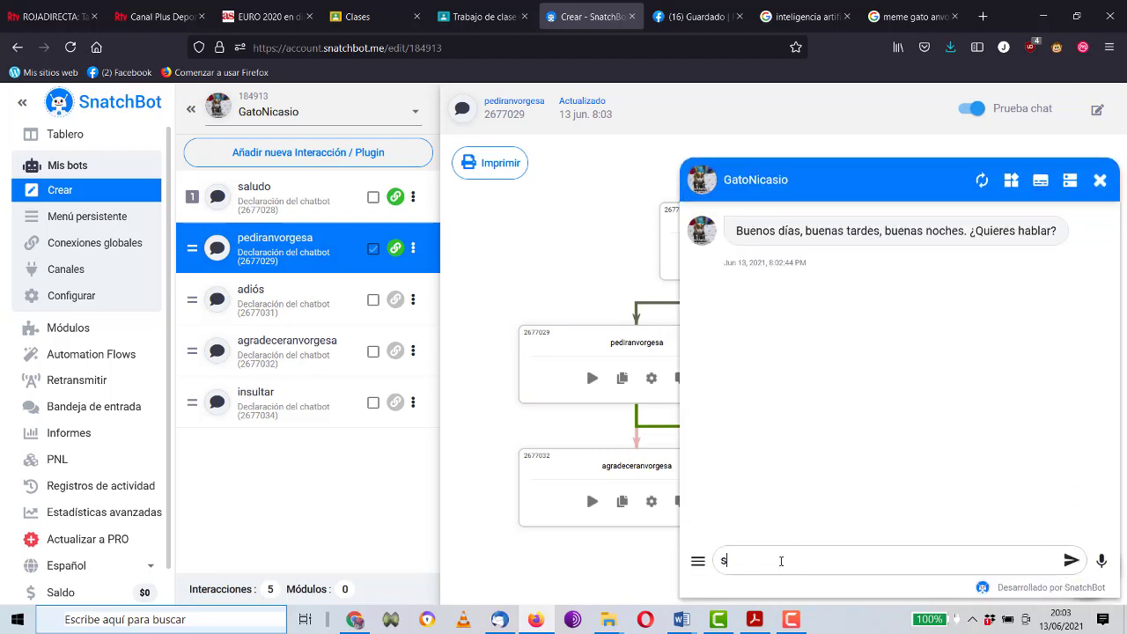
key("Return")
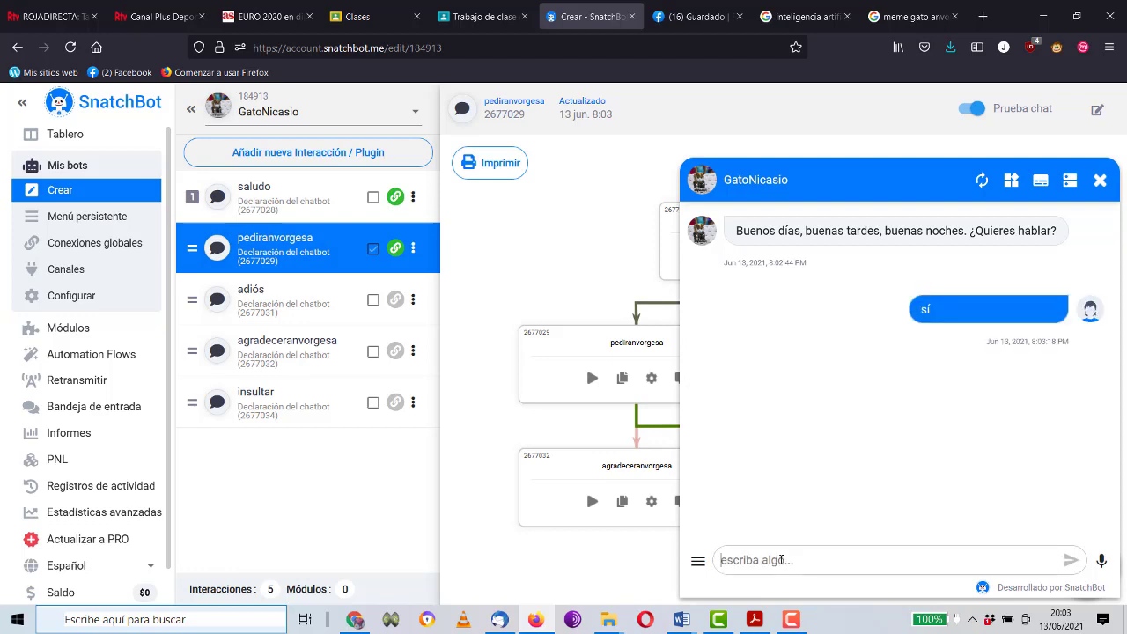
type("no")
key("Return")
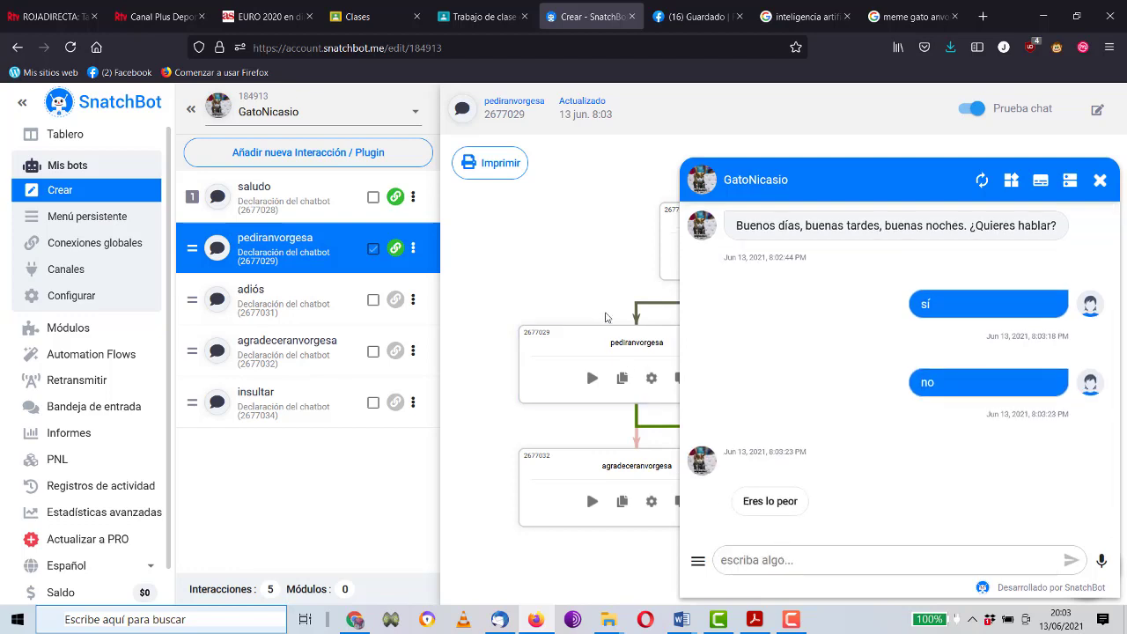
left_click(1099, 182)
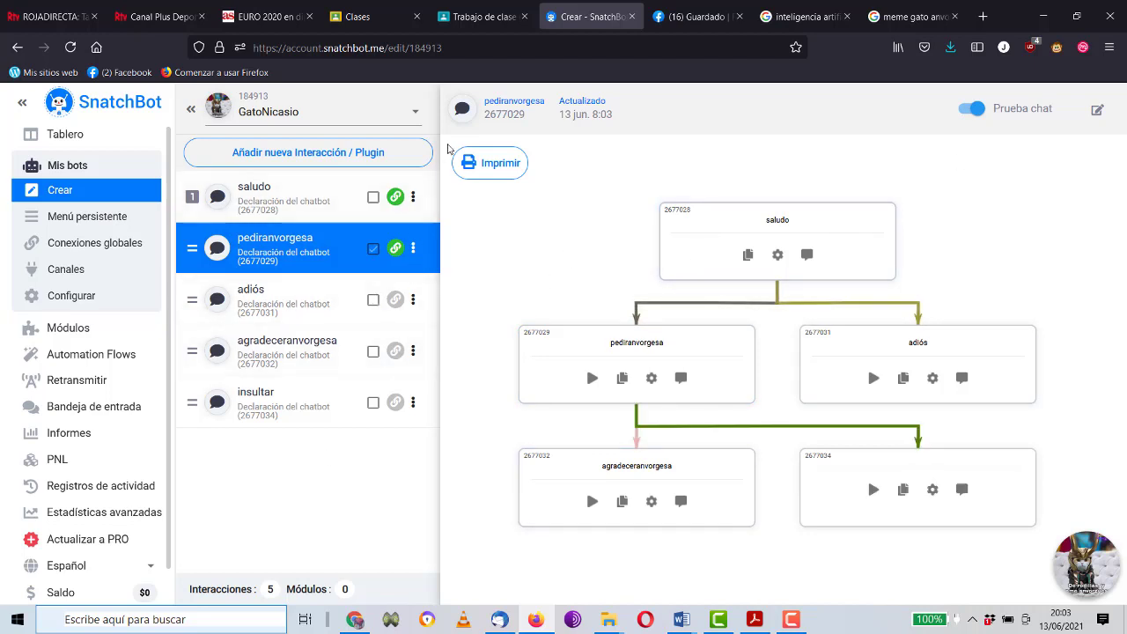
Open the saludo interaction's connections and review its conditional connections and fallback settings.
left_click(317, 185)
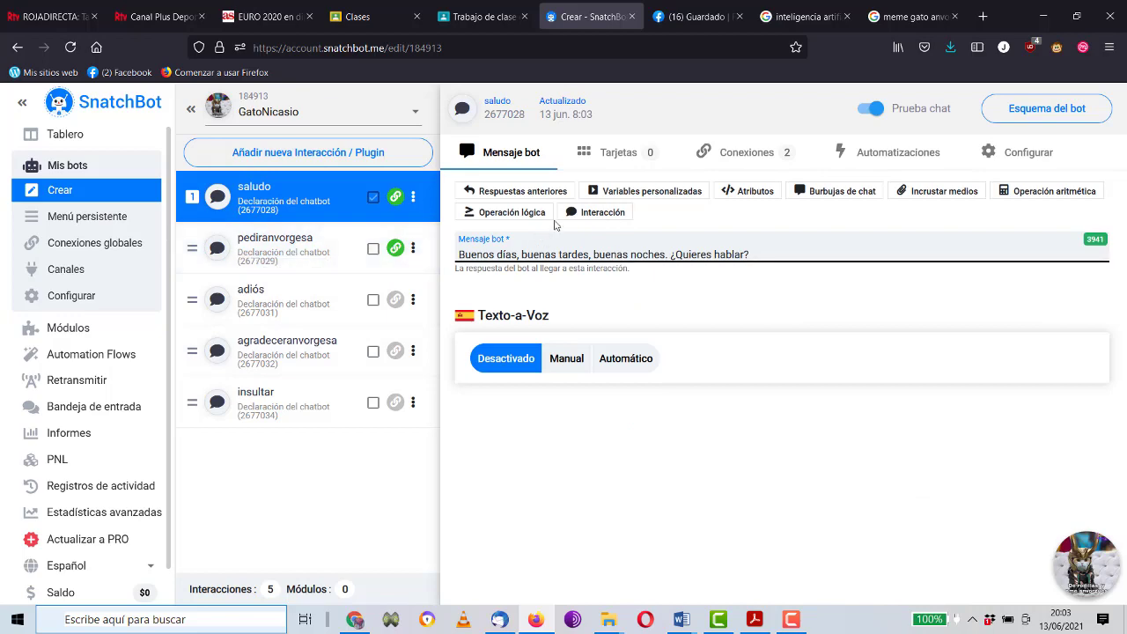
left_click(757, 154)
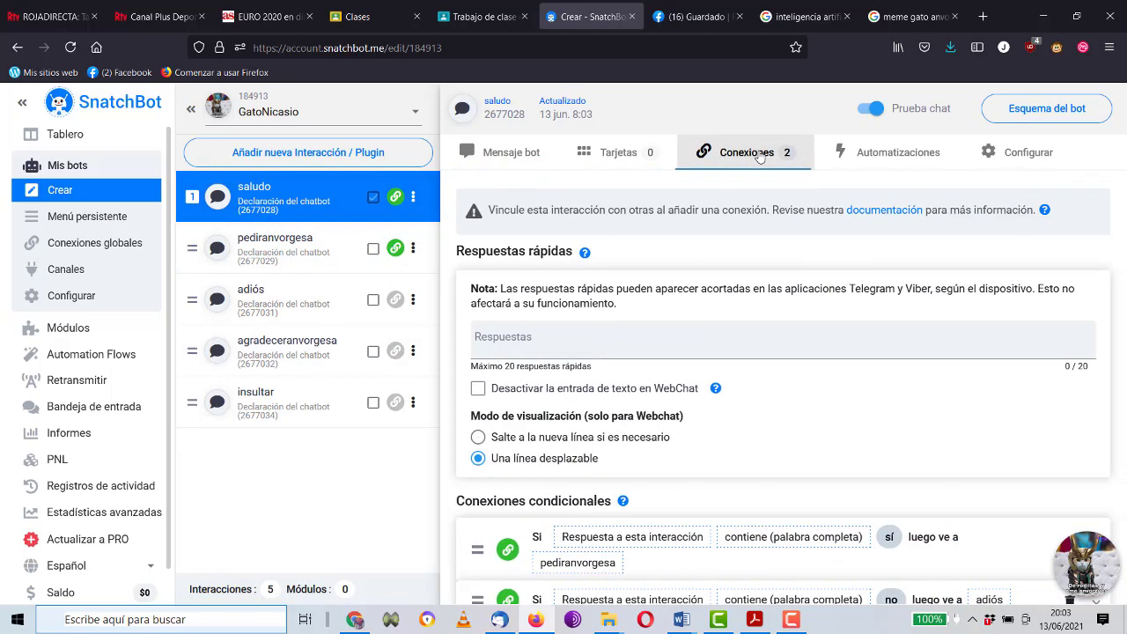
scroll(665, 321, "down", 3)
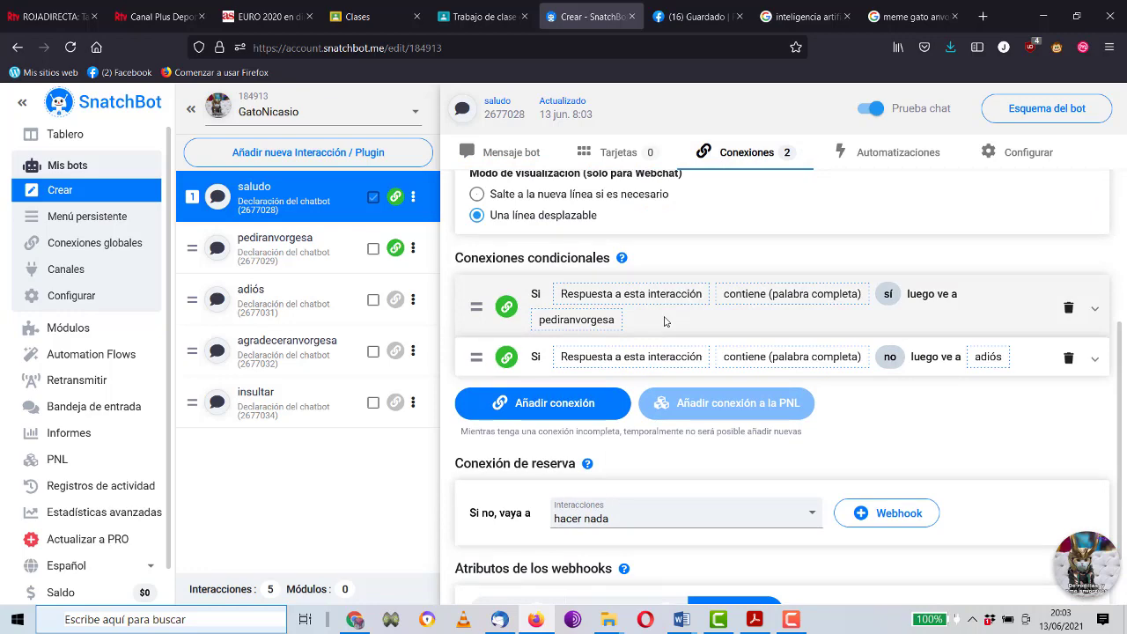
scroll(665, 321, "down", 1)
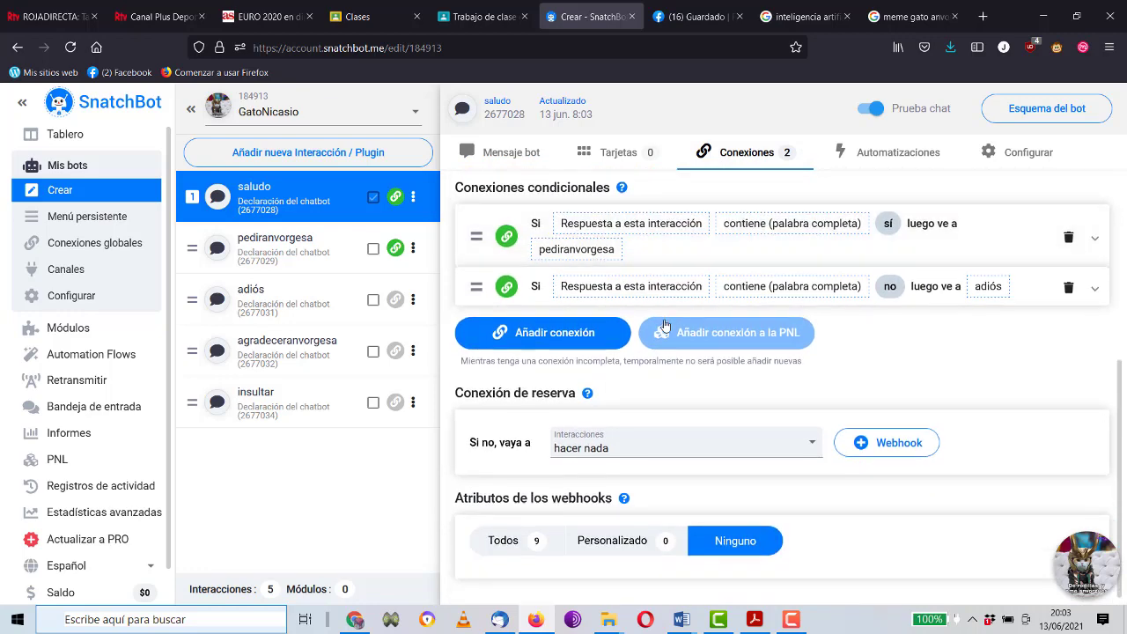
Restart the test chat conversation, send "no" and "sí" to the bot, and close the chat.
left_click(1071, 537)
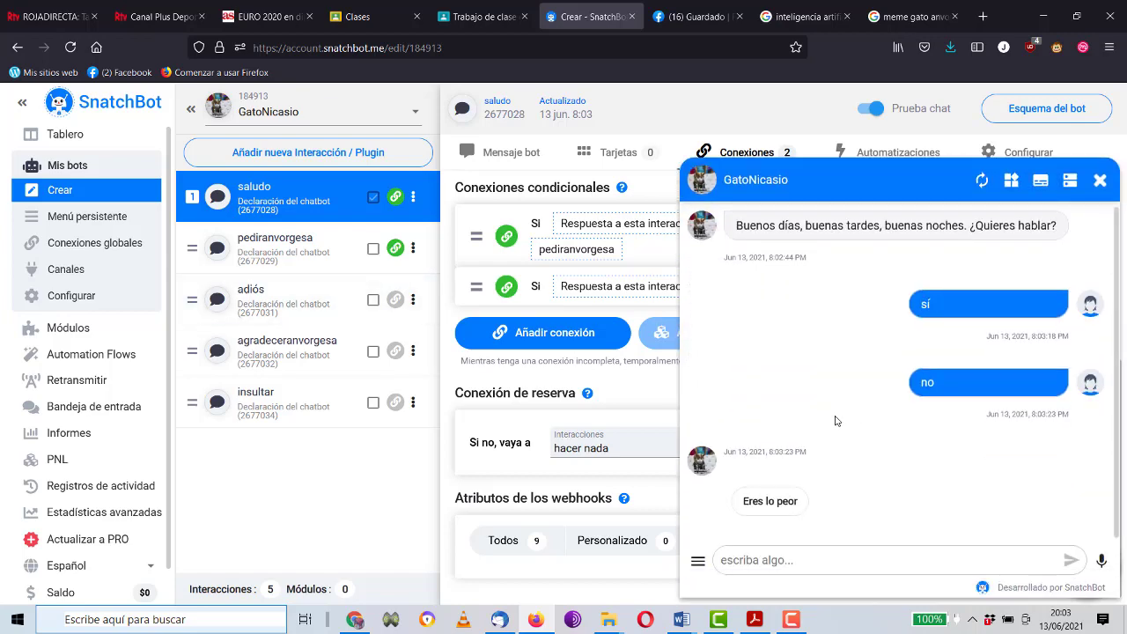
left_click(981, 180)
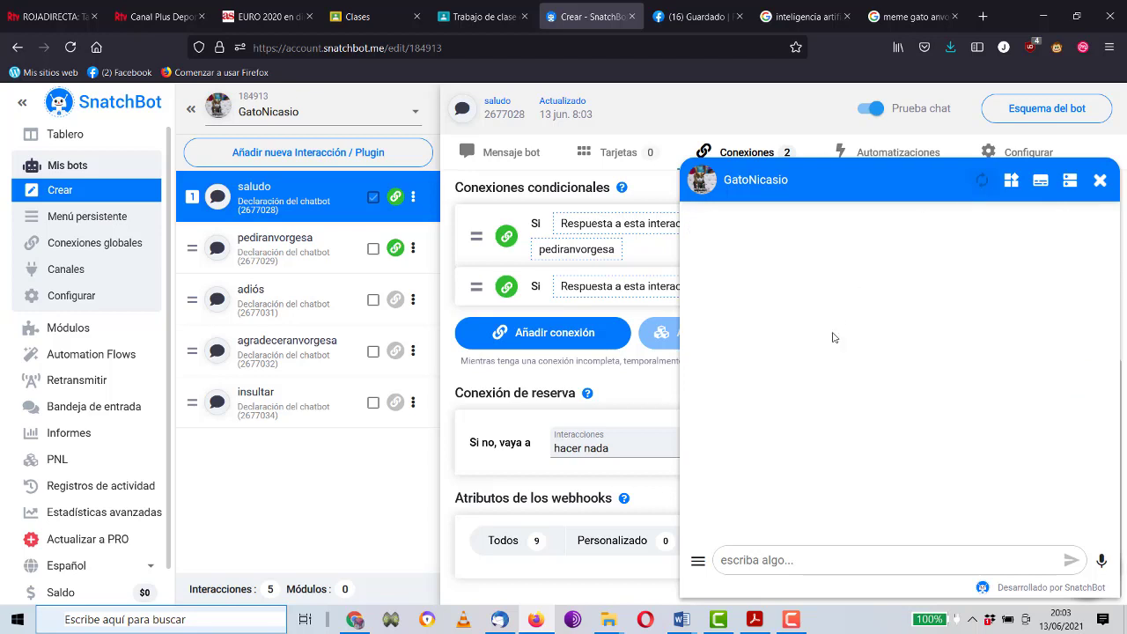
left_click(786, 560)
type("no")
key("Return")
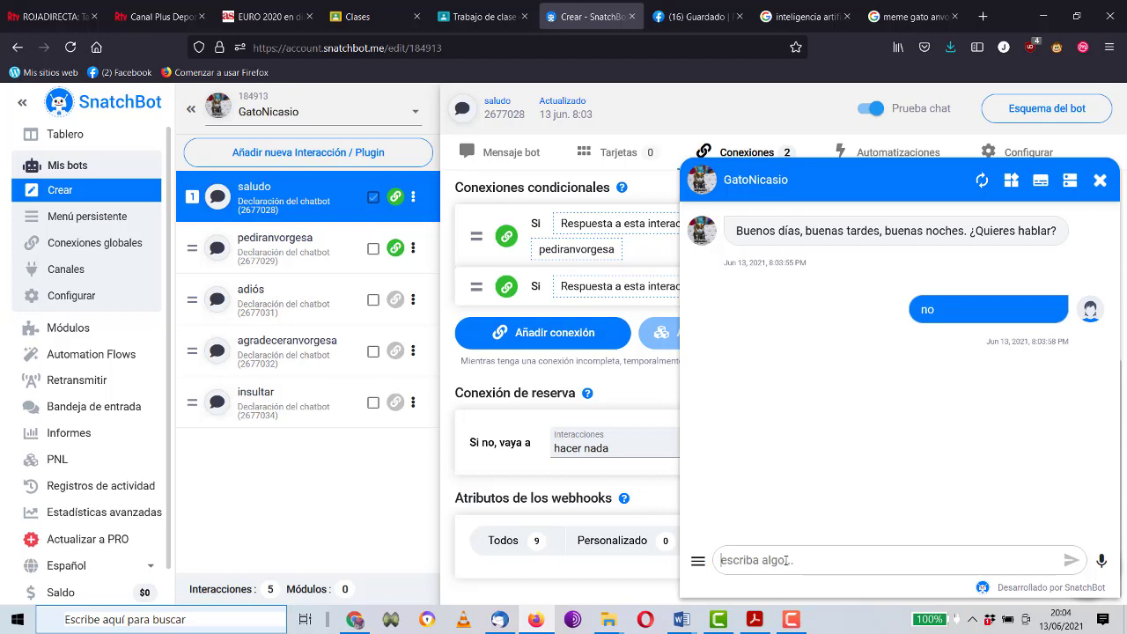
type("sí")
key("Return")
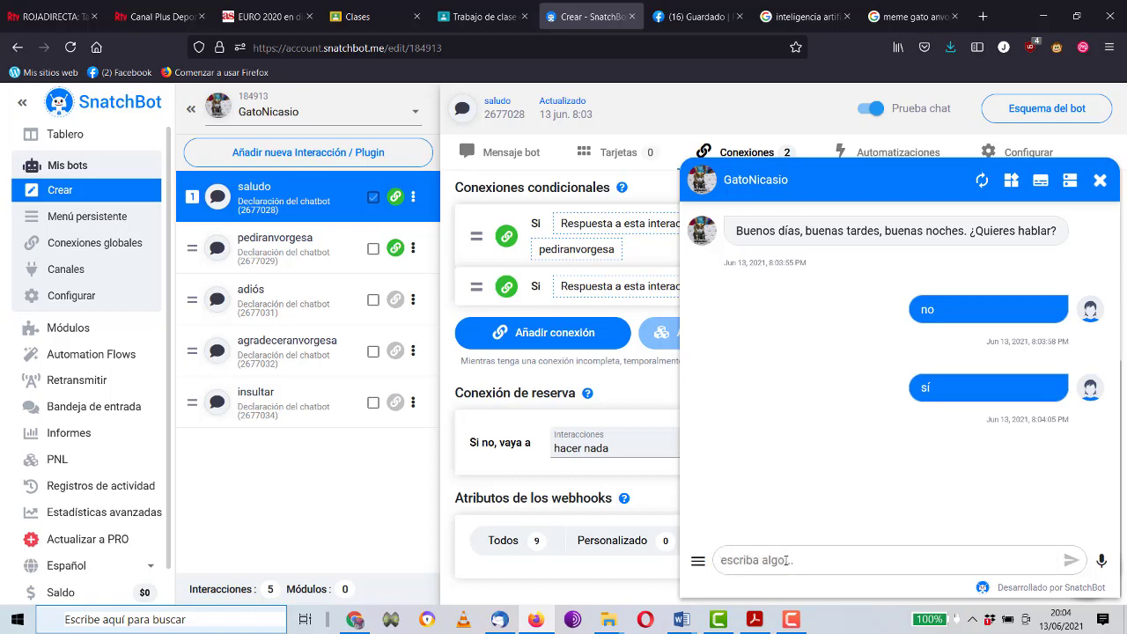
left_click(1100, 180)
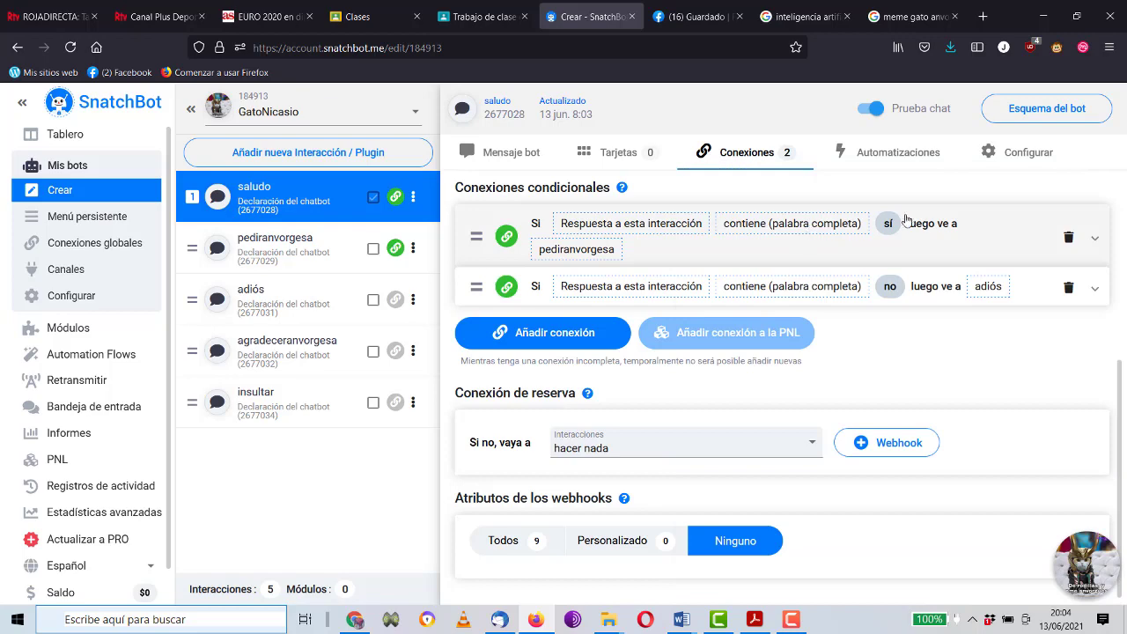
Add the keyword "vale" to the saludo connection that leads to pediranvorgesa.
left_click(888, 223)
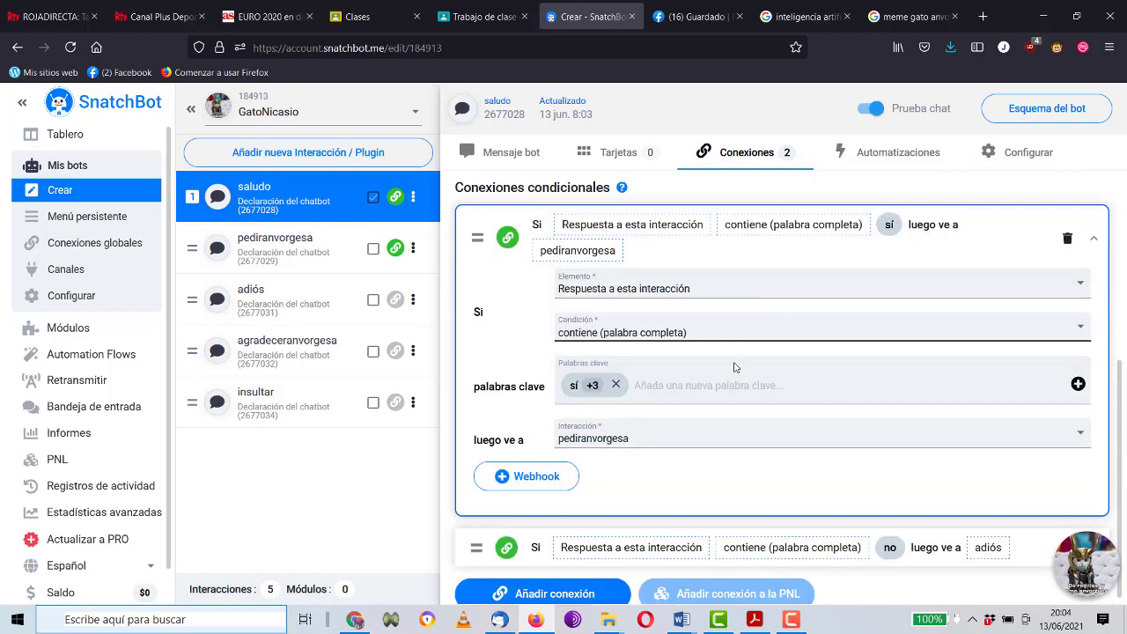
left_click(710, 387)
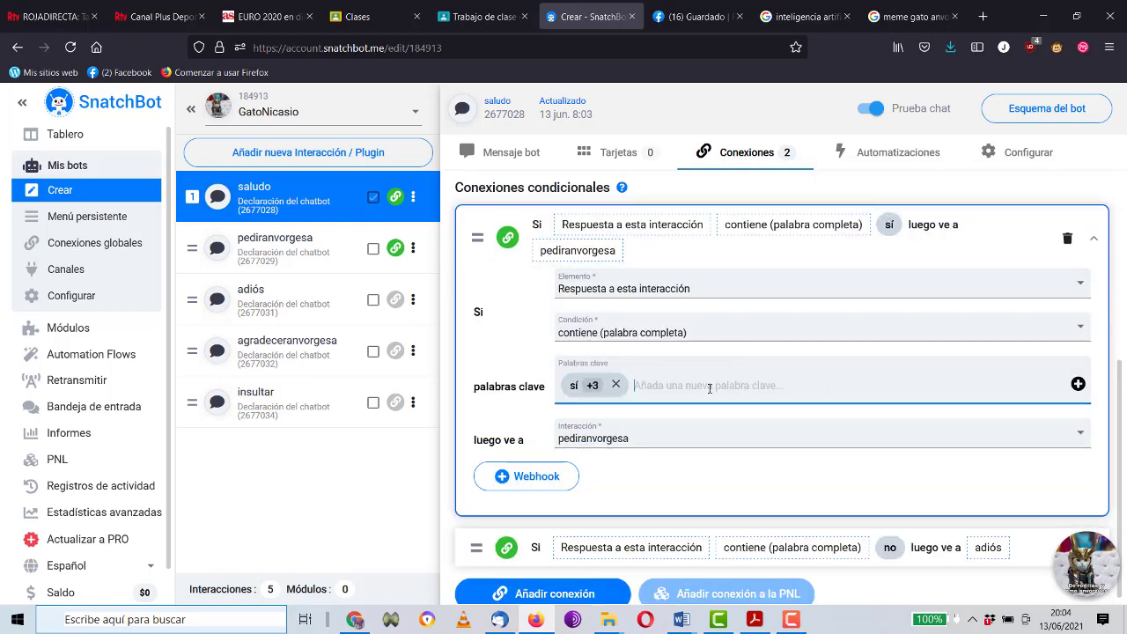
type("vale")
key("Return")
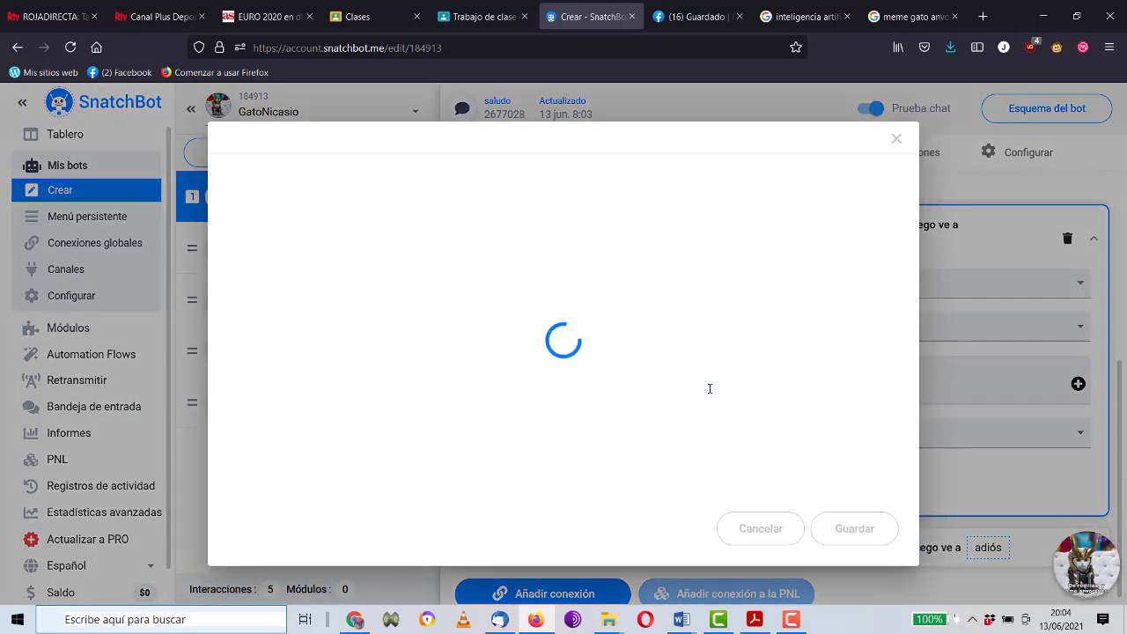
Add the custom word "ok" as a synonym of "vale" and save it.
left_click(786, 219)
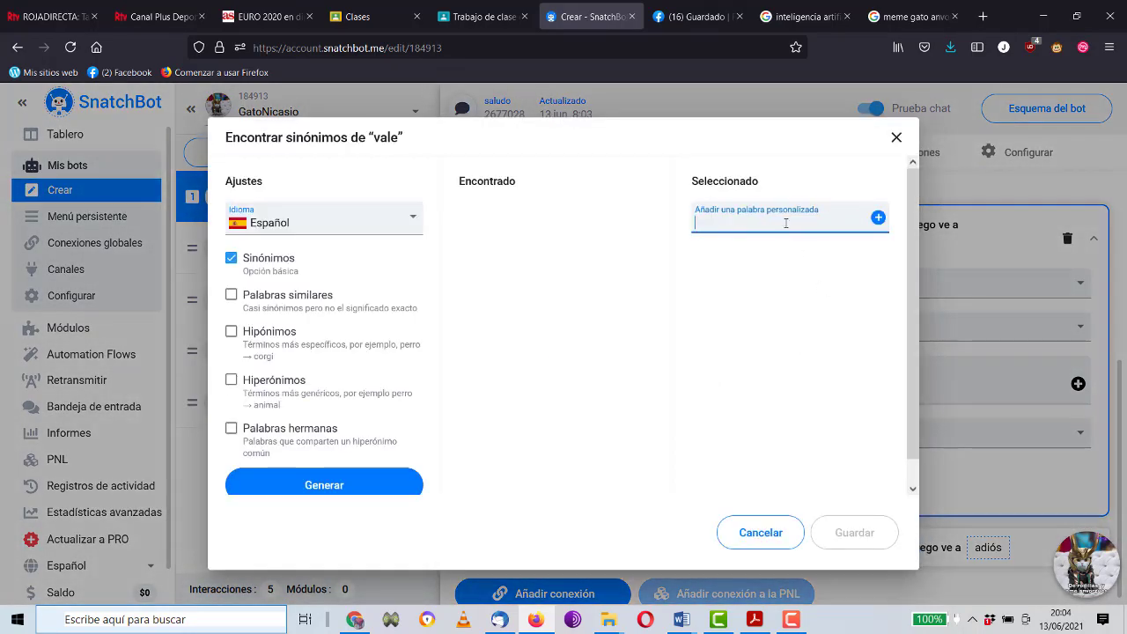
type("ok")
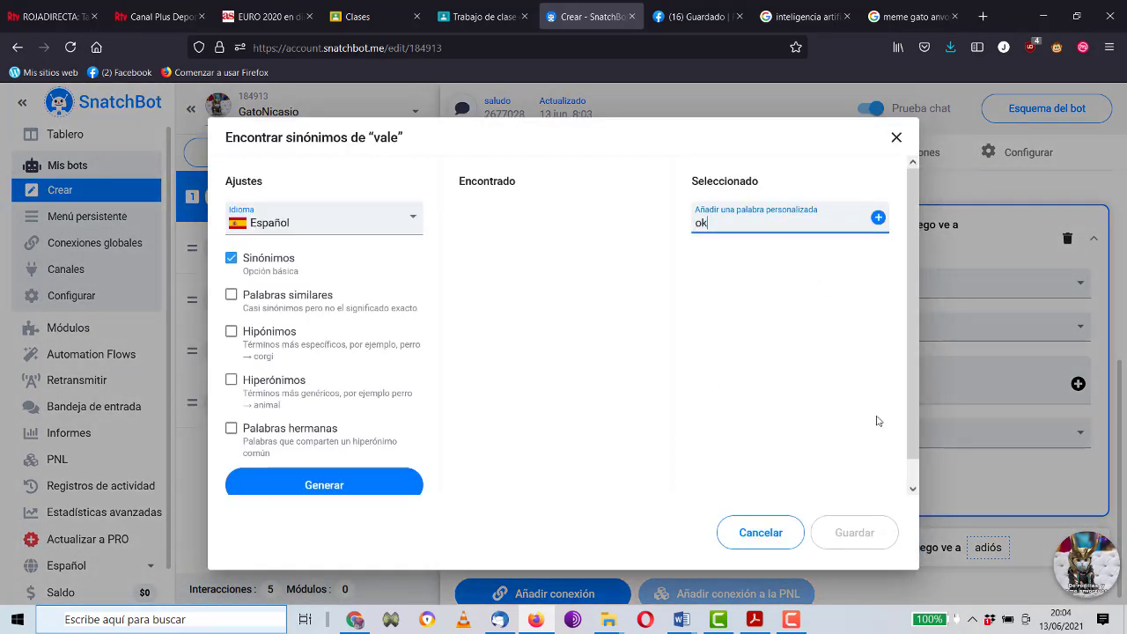
left_click(867, 407)
left_click(725, 222)
left_click(863, 348)
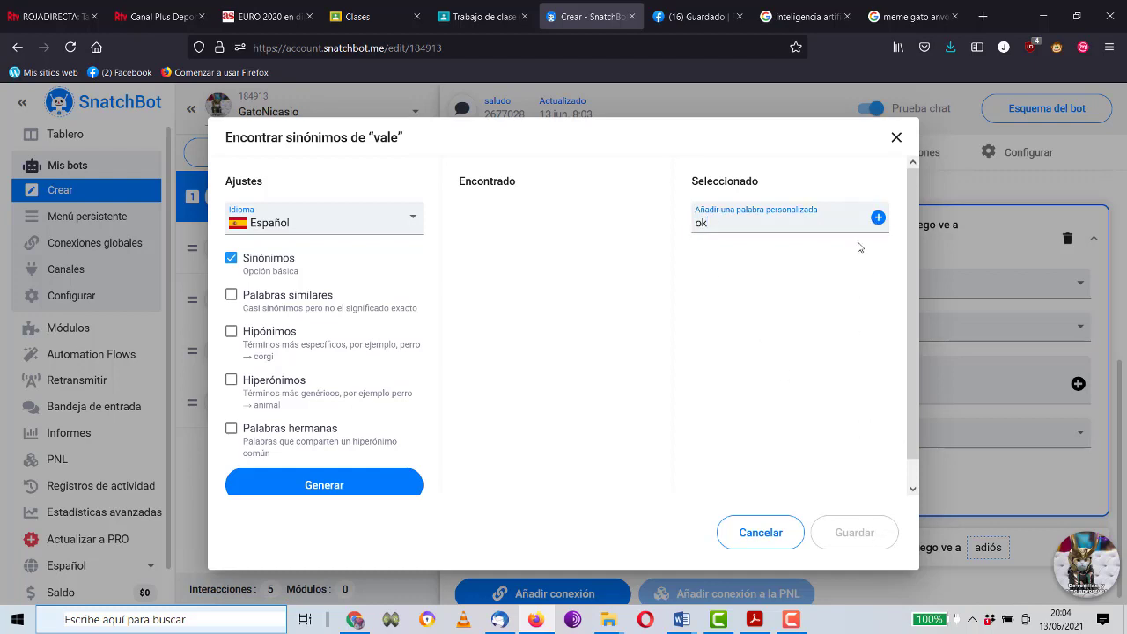
left_click(878, 218)
left_click(862, 530)
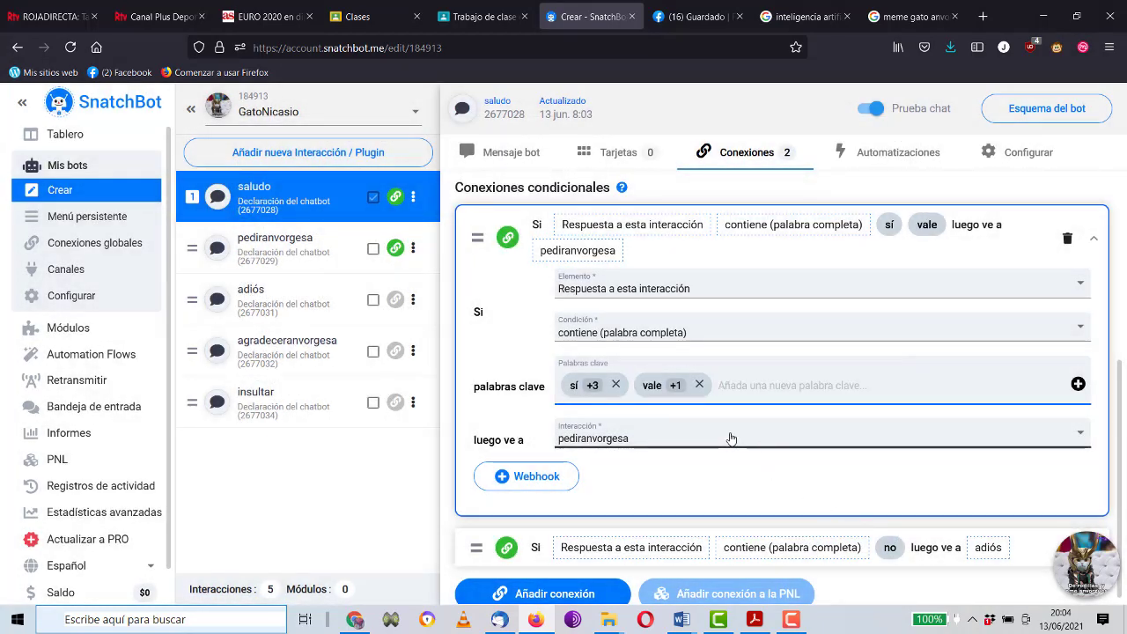
Add the keyword "nanay" to the saludo connection that leads to adiós.
scroll(730, 438, "down", 2)
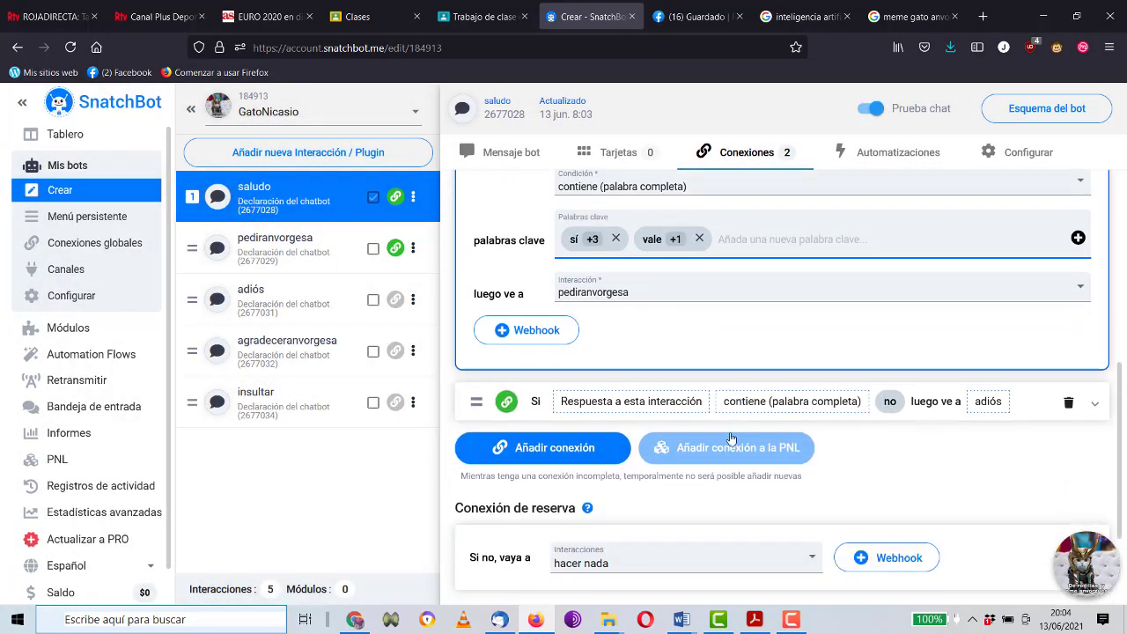
left_click(890, 388)
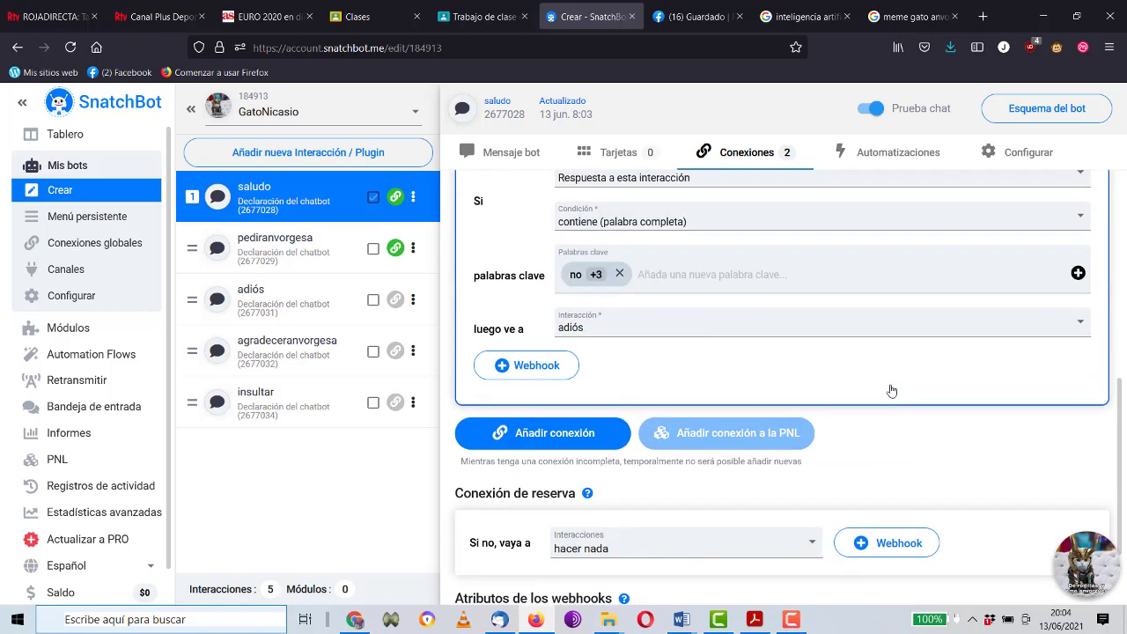
left_click(780, 352)
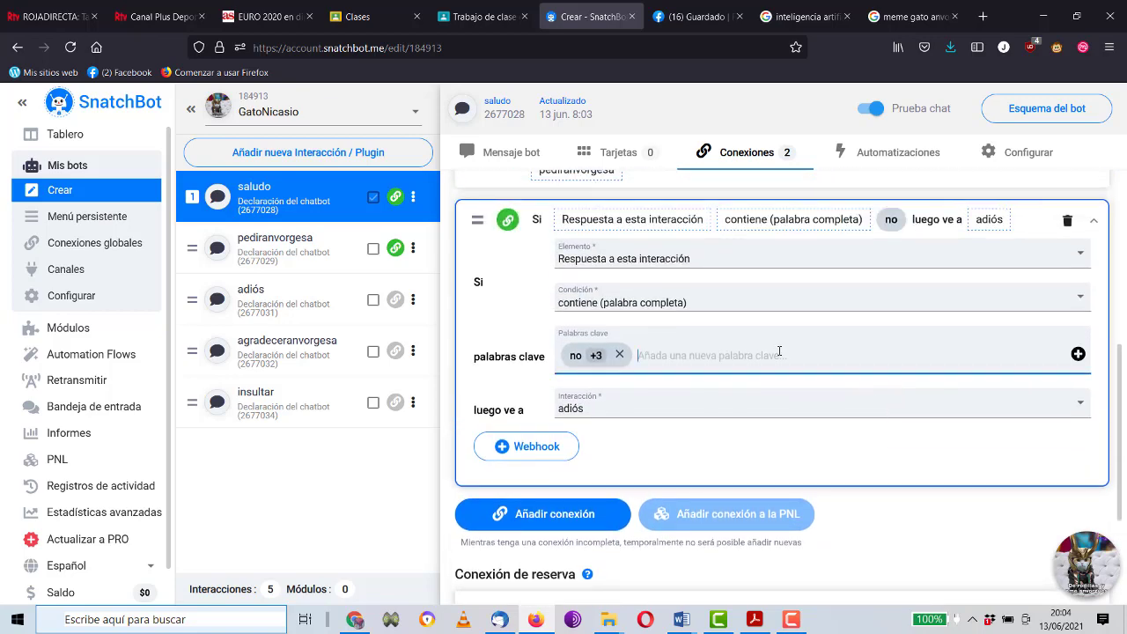
type("nanay")
key("Return")
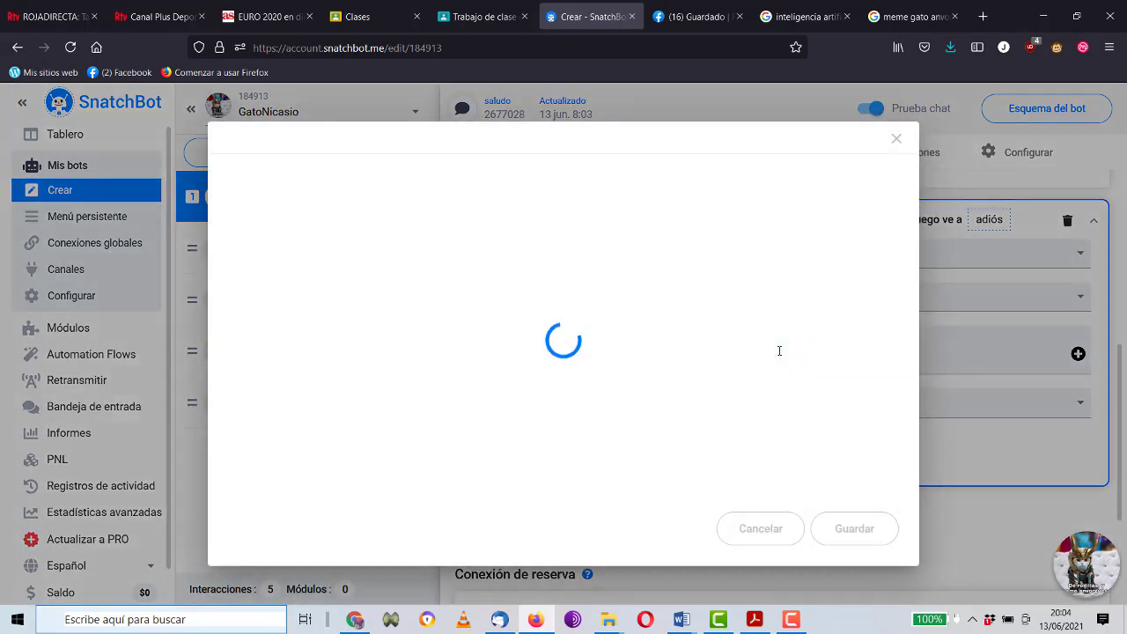
Add the custom word "no" as a synonym of "nanay" and save it.
left_click(832, 233)
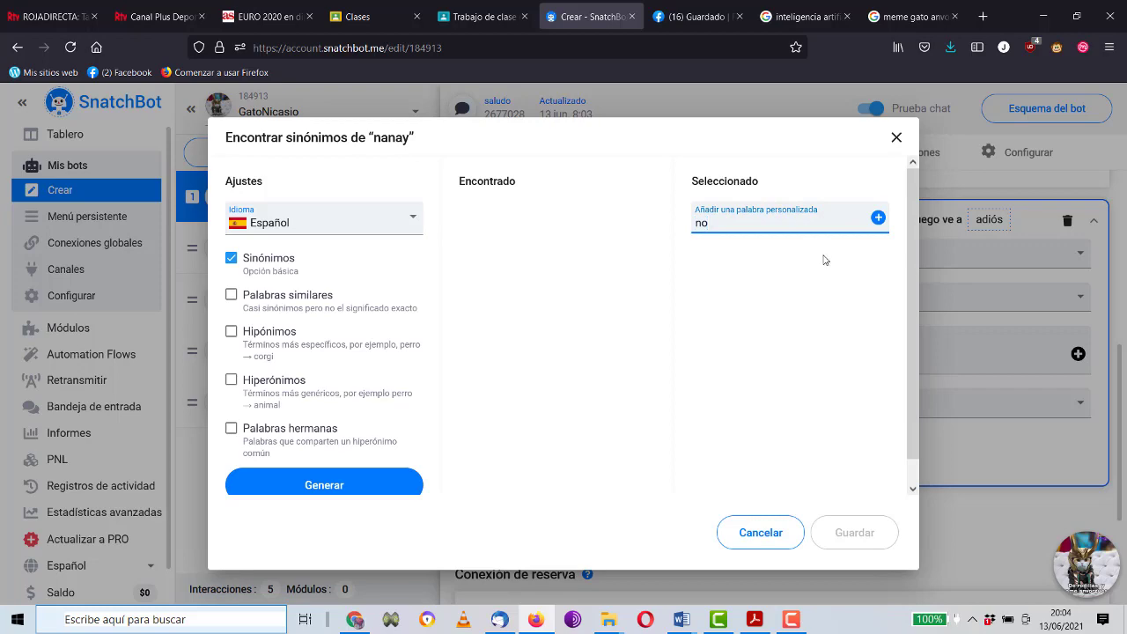
key("Return")
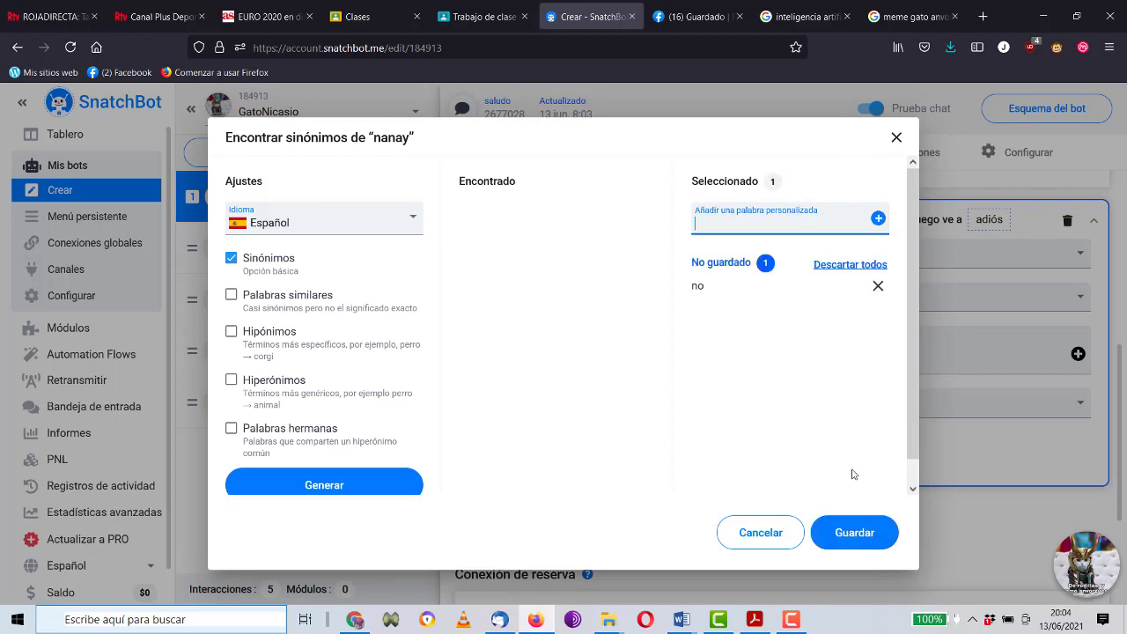
left_click(851, 534)
Open the test chat and send the replies "vale" and "no" to the bot.
left_click(1108, 583)
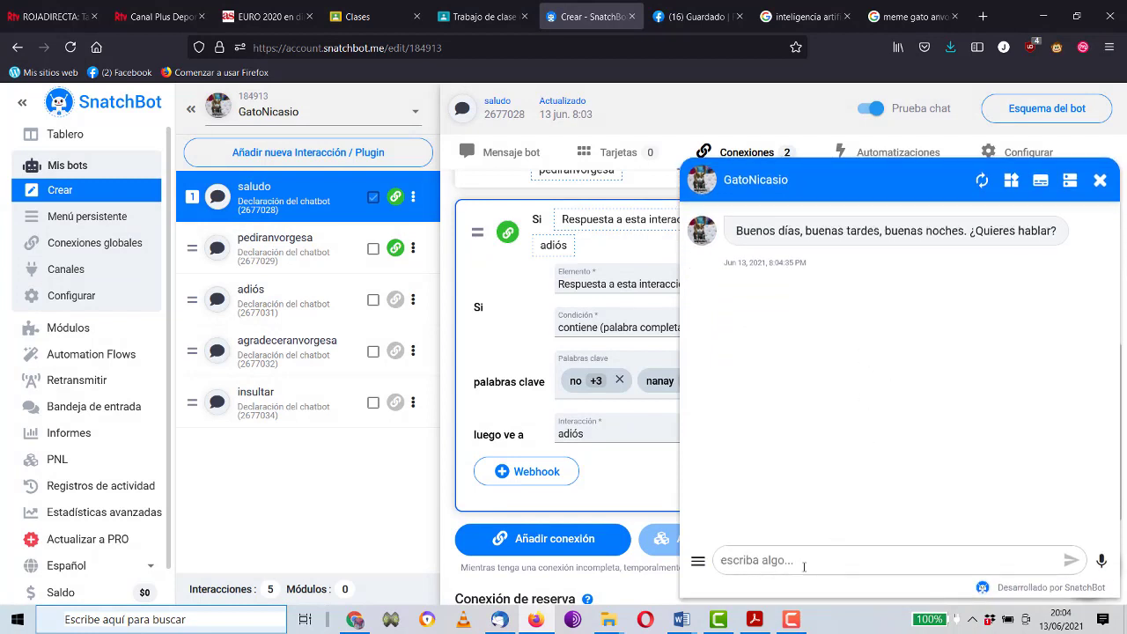
type("s")
key("BackSpace")
type("vale")
key("Return")
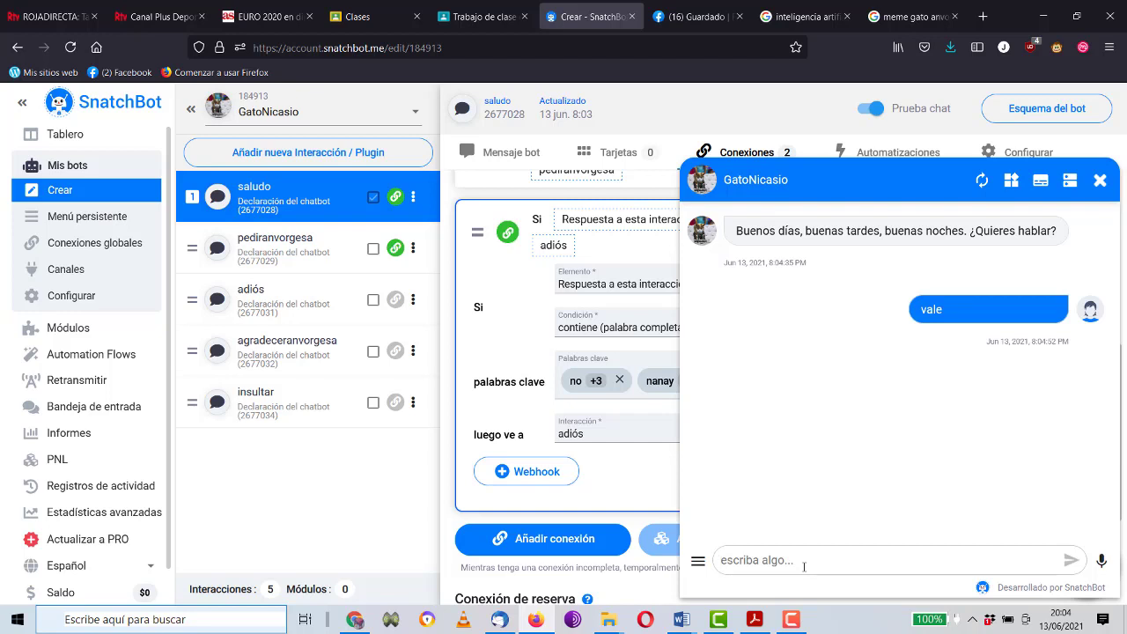
type("no")
key("Return")
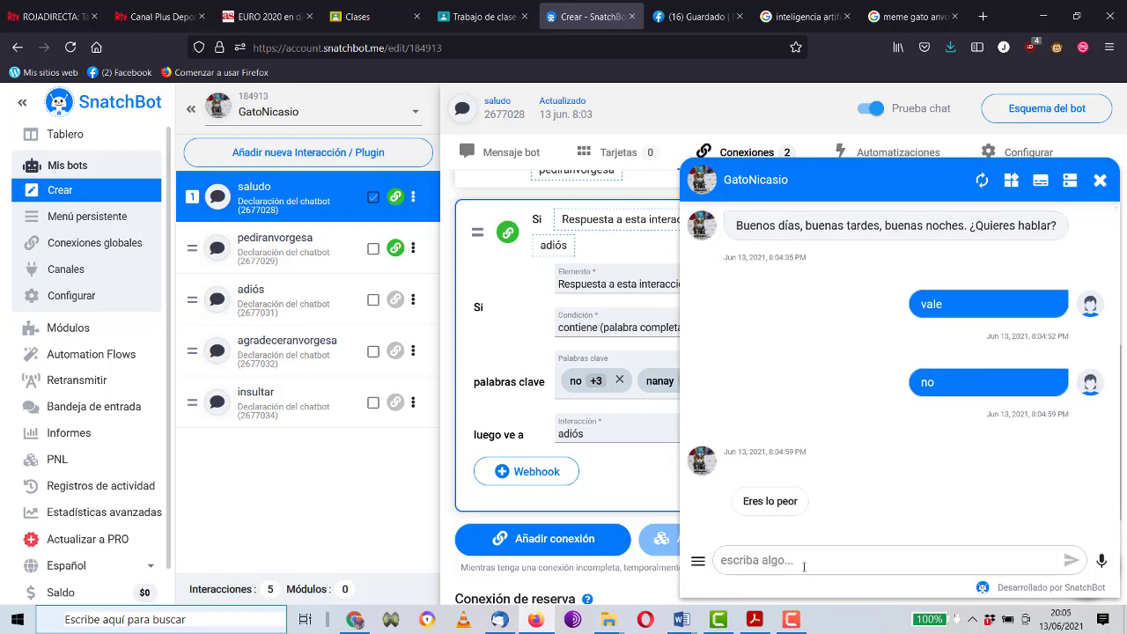
Restart the test conversation, send "Sí" and "no" to the bot, and close the chat.
left_click(984, 179)
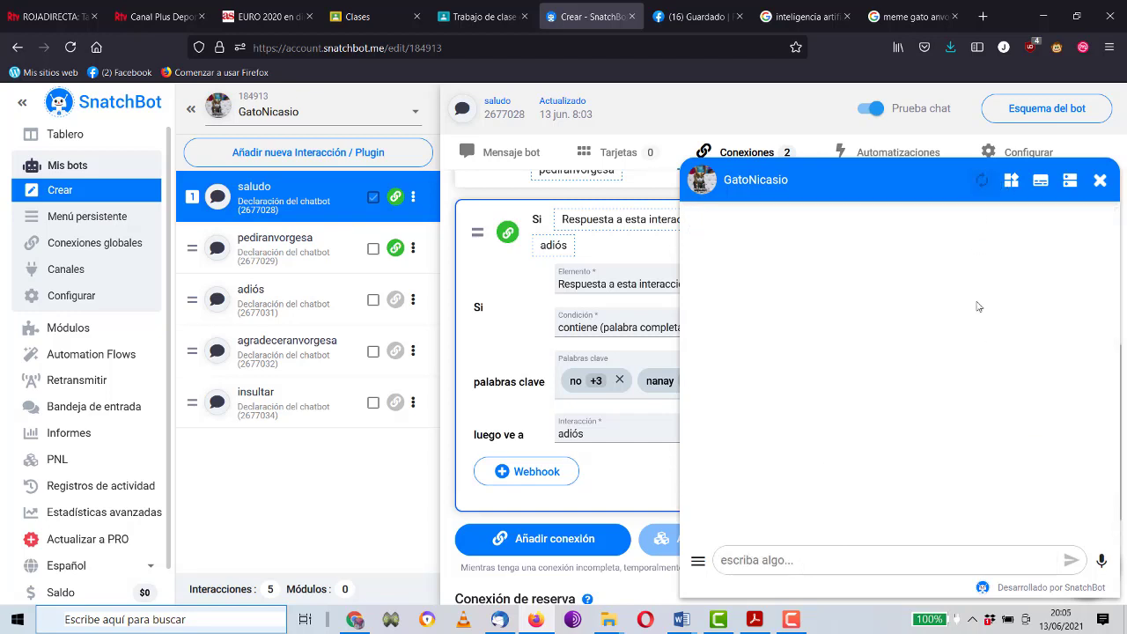
left_click(796, 559)
type("Sí")
key("Return")
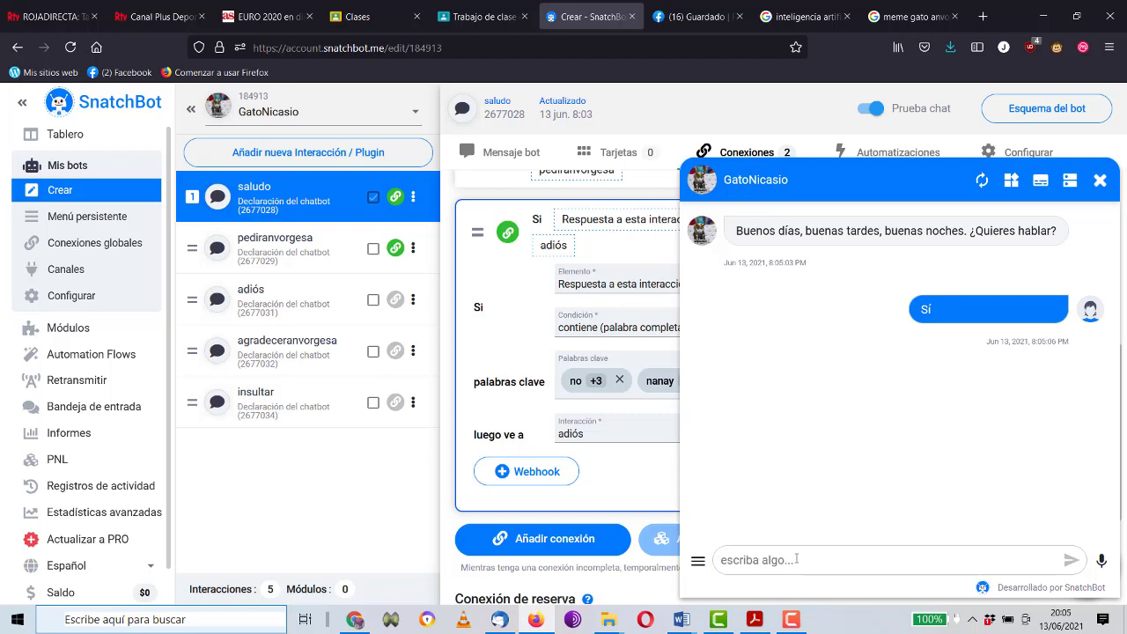
type("no")
key("Return")
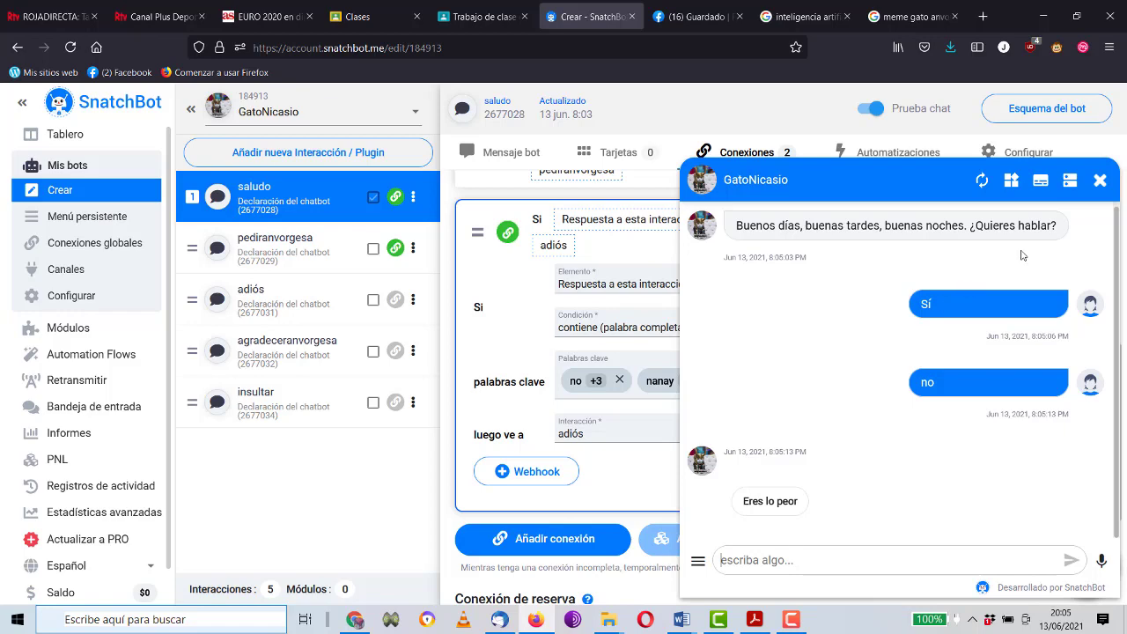
left_click(1098, 183)
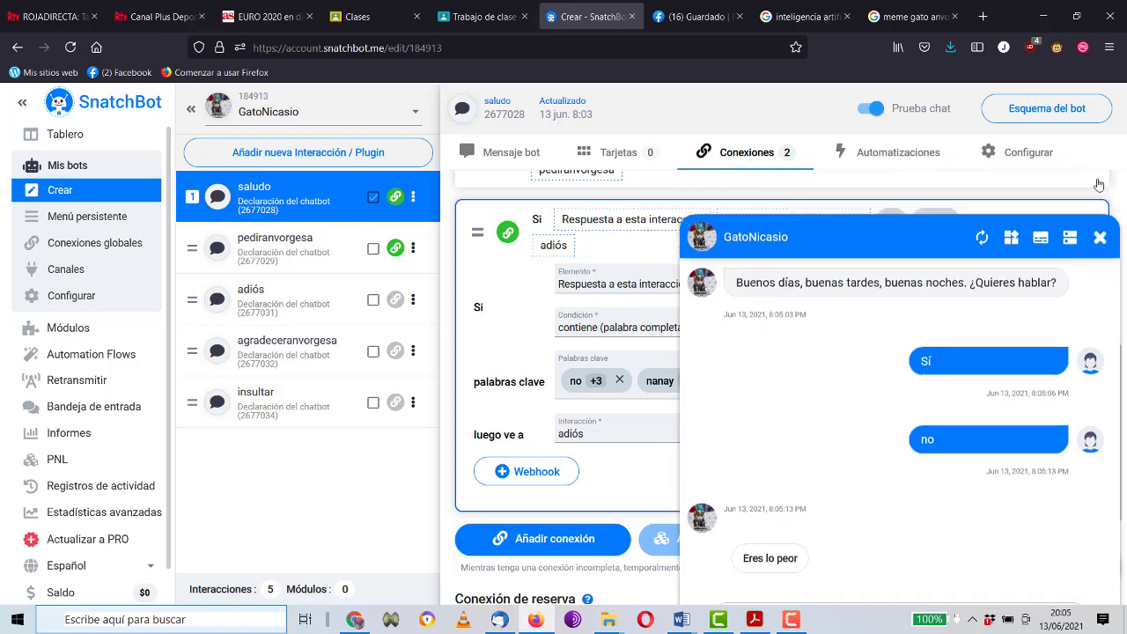
Make agradeceranvorgesa the starting interaction in the bot diagram and restart the test chat.
left_click(1026, 112)
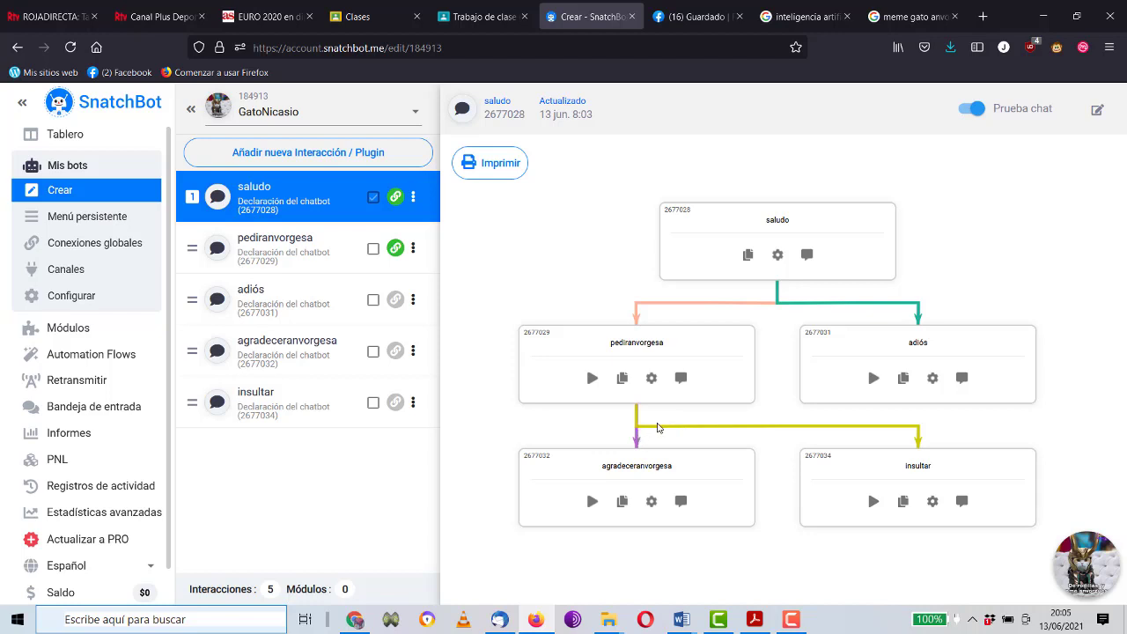
left_click(591, 502)
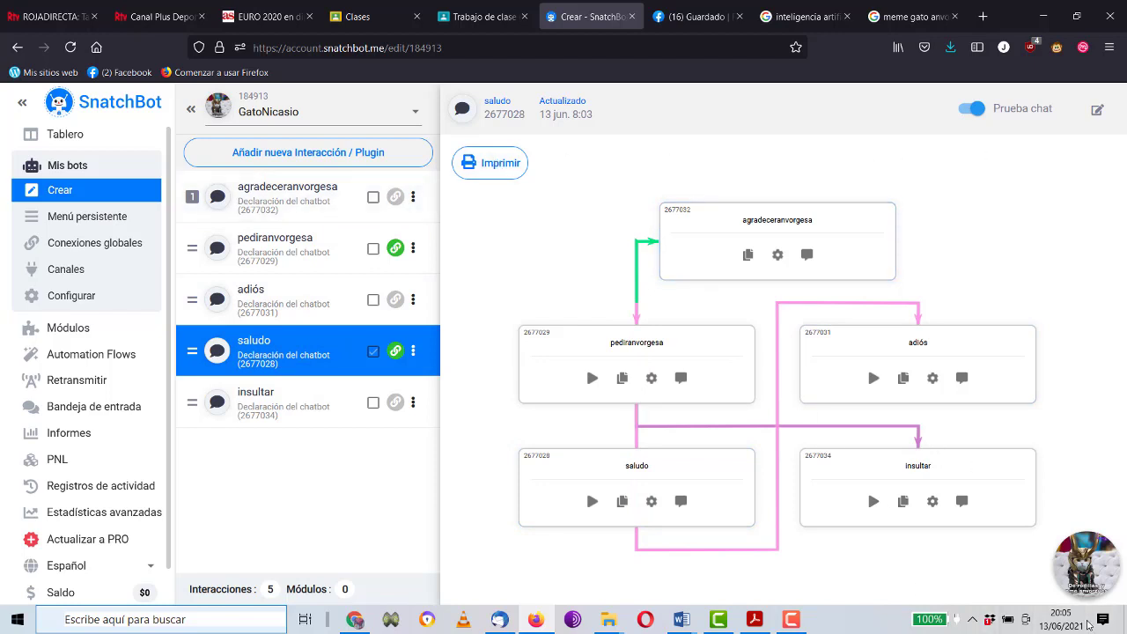
left_click(1081, 570)
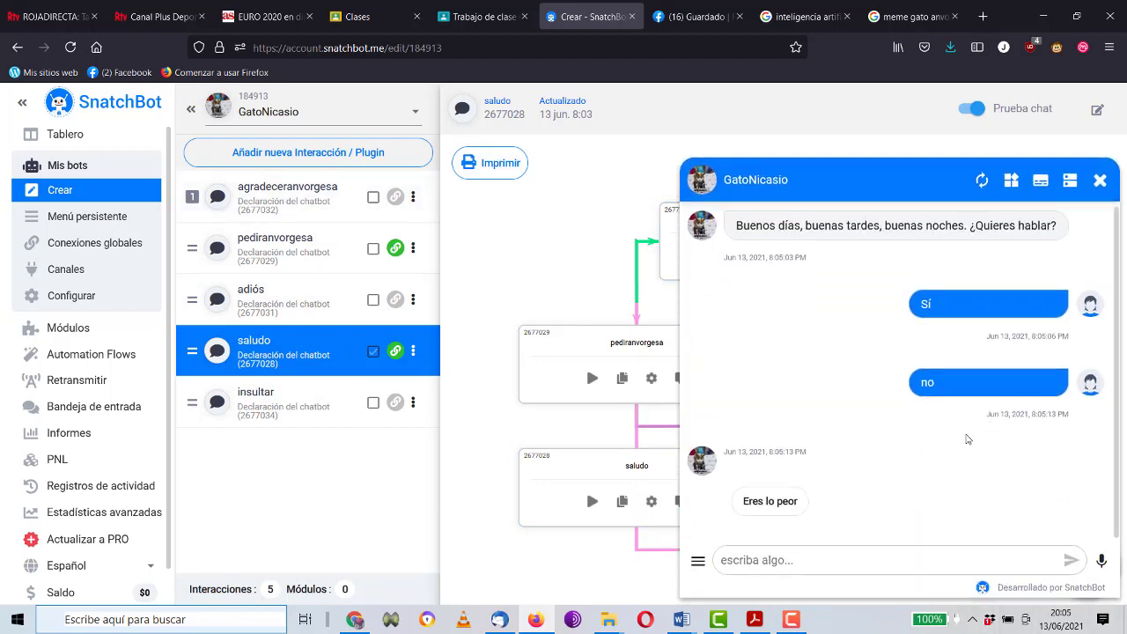
left_click(974, 180)
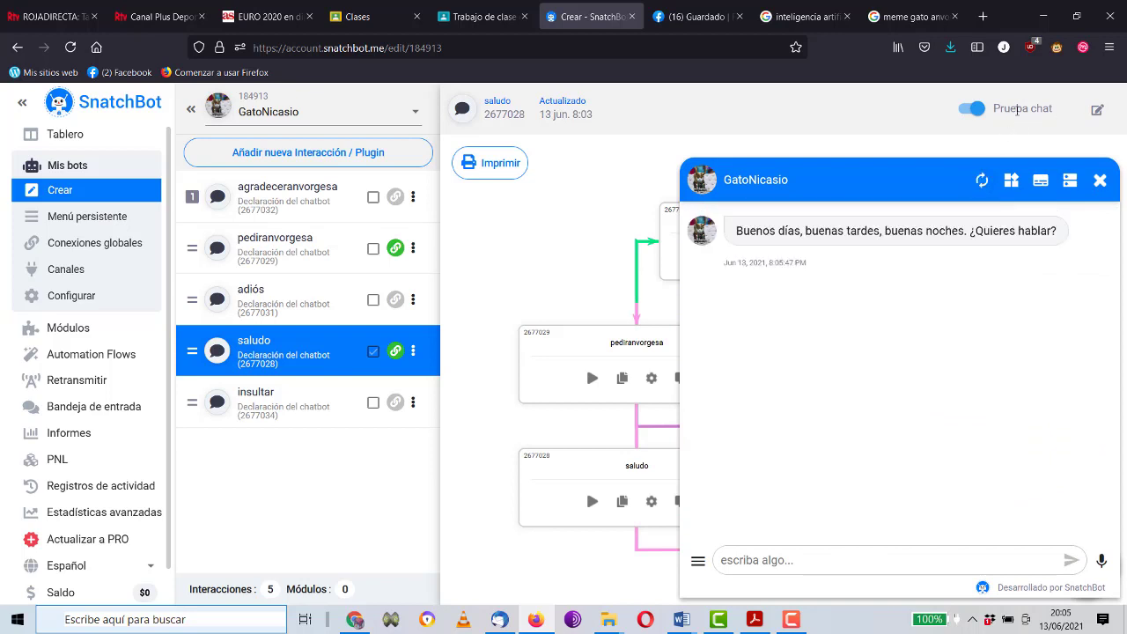
Close the test chat and check the bot messages of agradeceranvorgesa, pediranvorgesa and adiós.
left_click(310, 183)
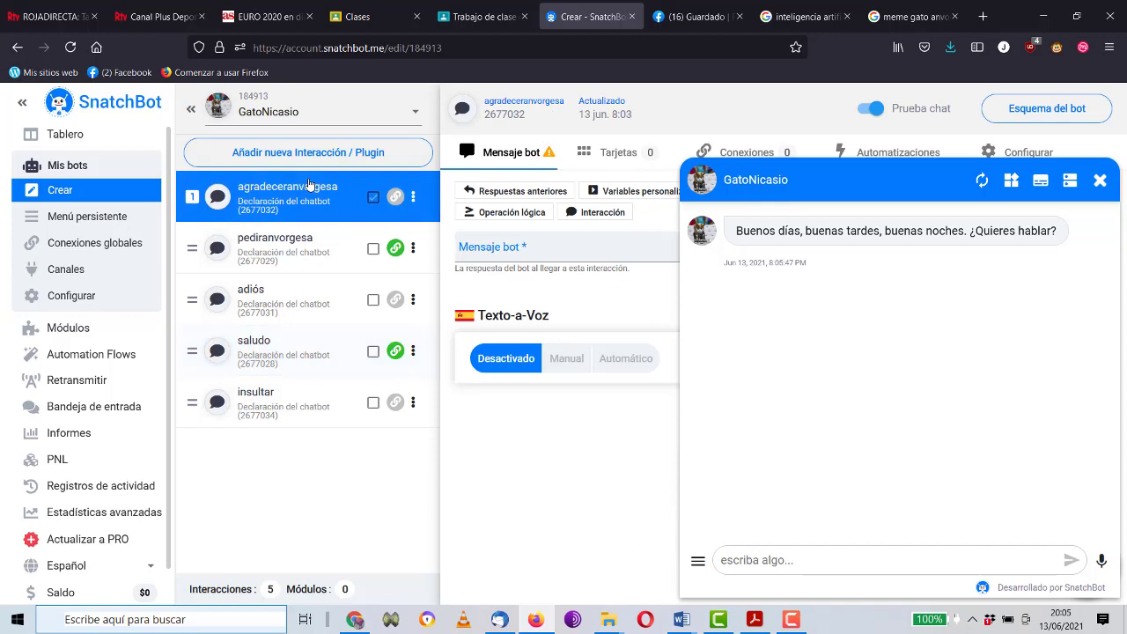
left_click(1098, 181)
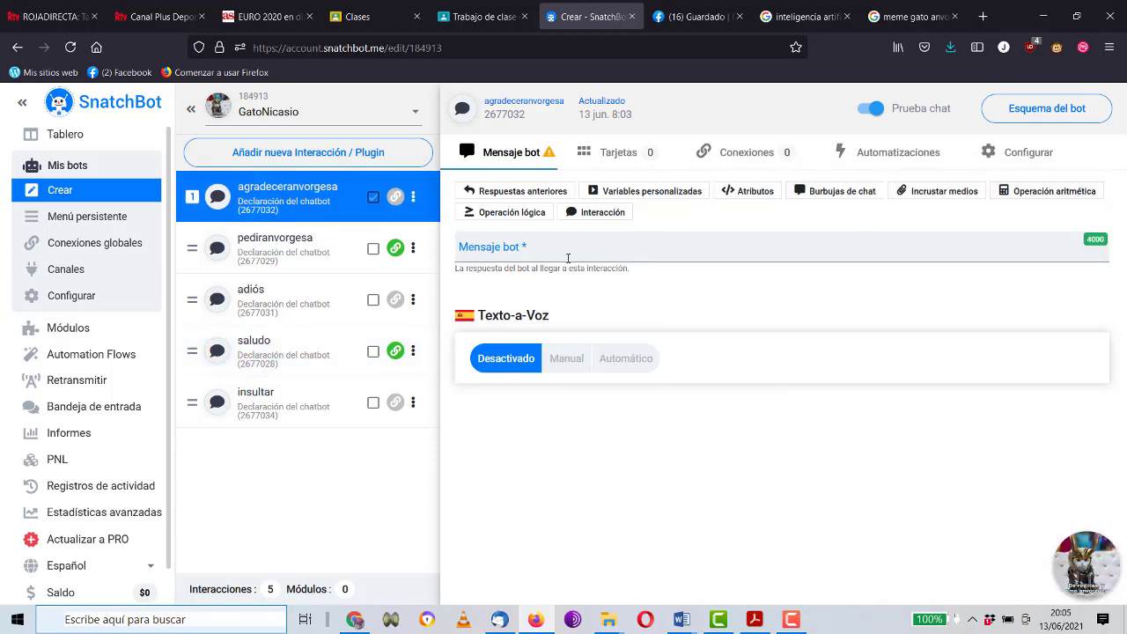
left_click(274, 257)
left_click(273, 303)
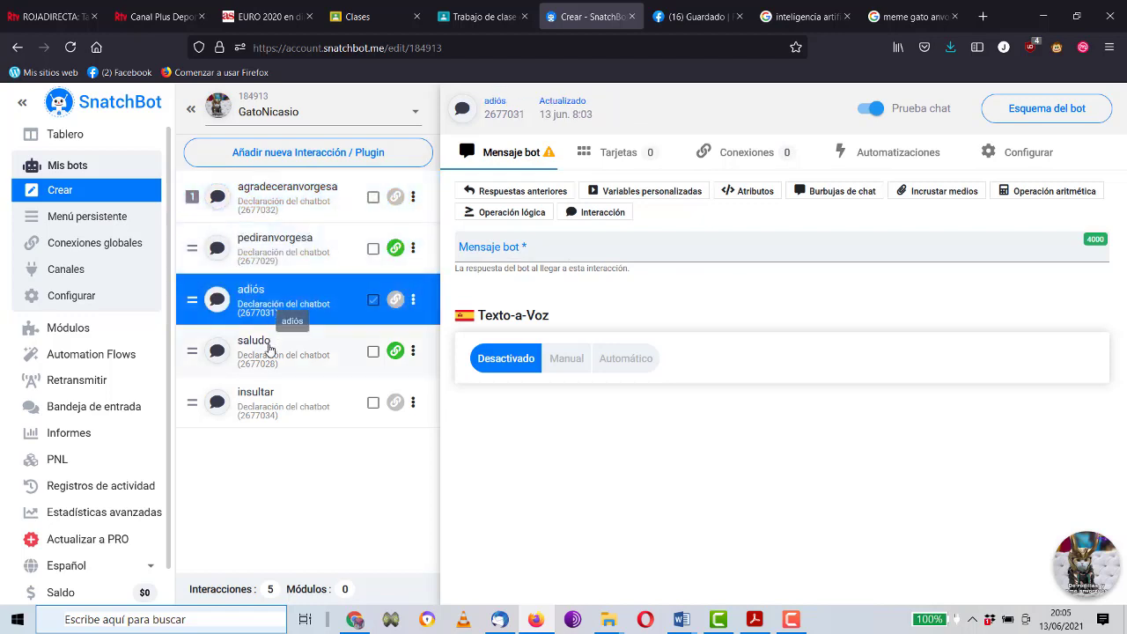
Reorder the interactions so saludo comes first, followed by pediranvorgesa, adiós, agradeceranvorgesa and insultar.
left_click(269, 348)
left_click_drag(270, 349, 268, 183)
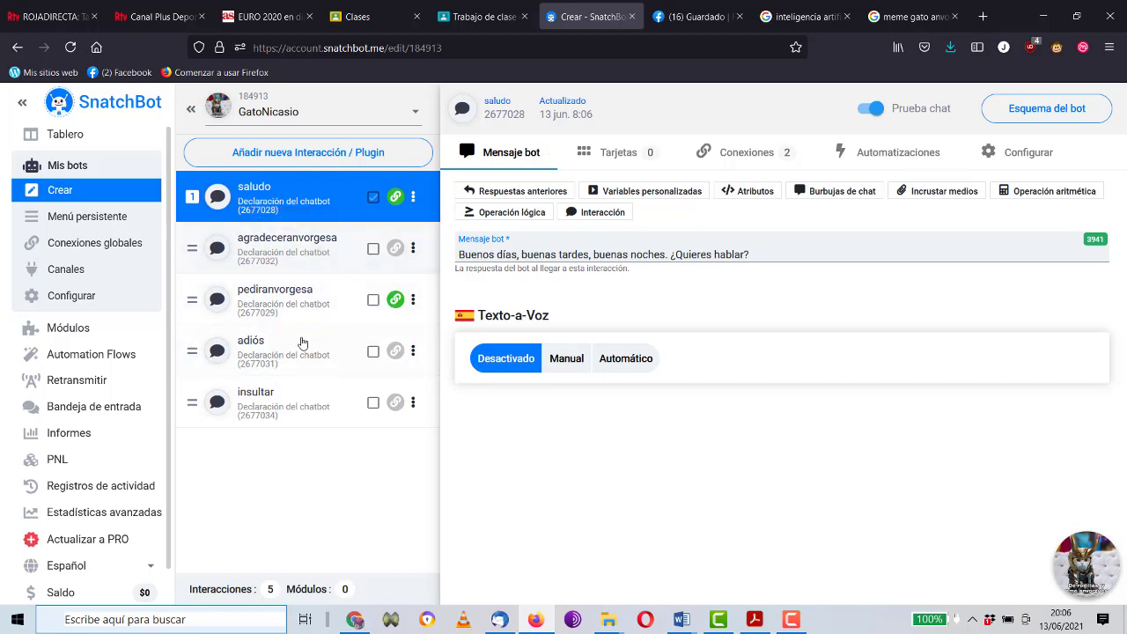
left_click_drag(302, 343, 304, 244)
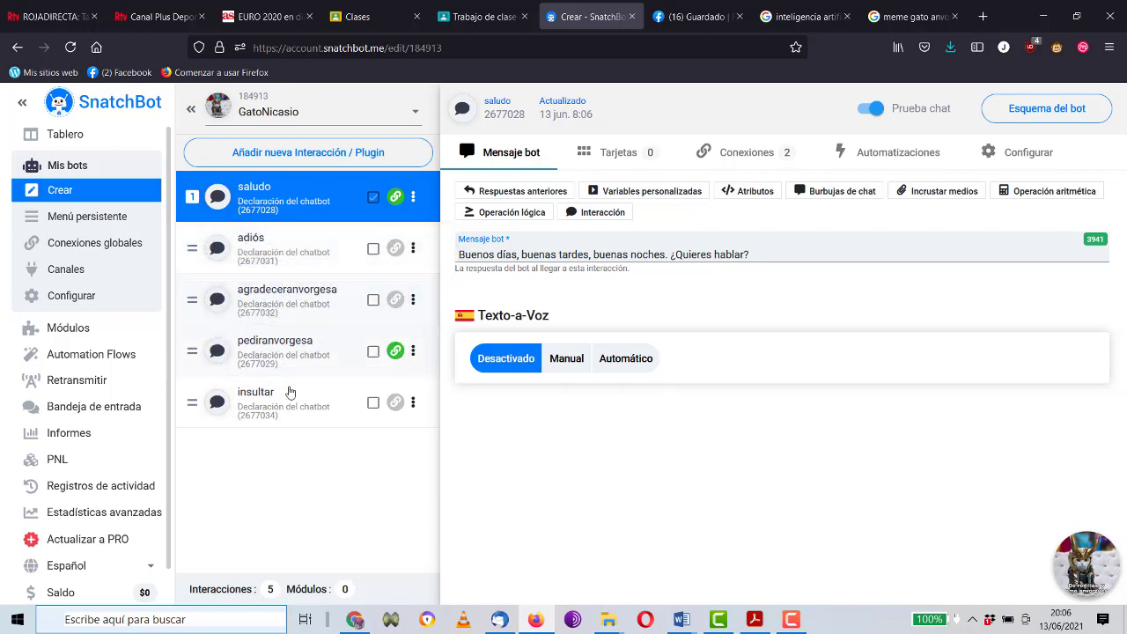
left_click_drag(289, 340, 278, 240)
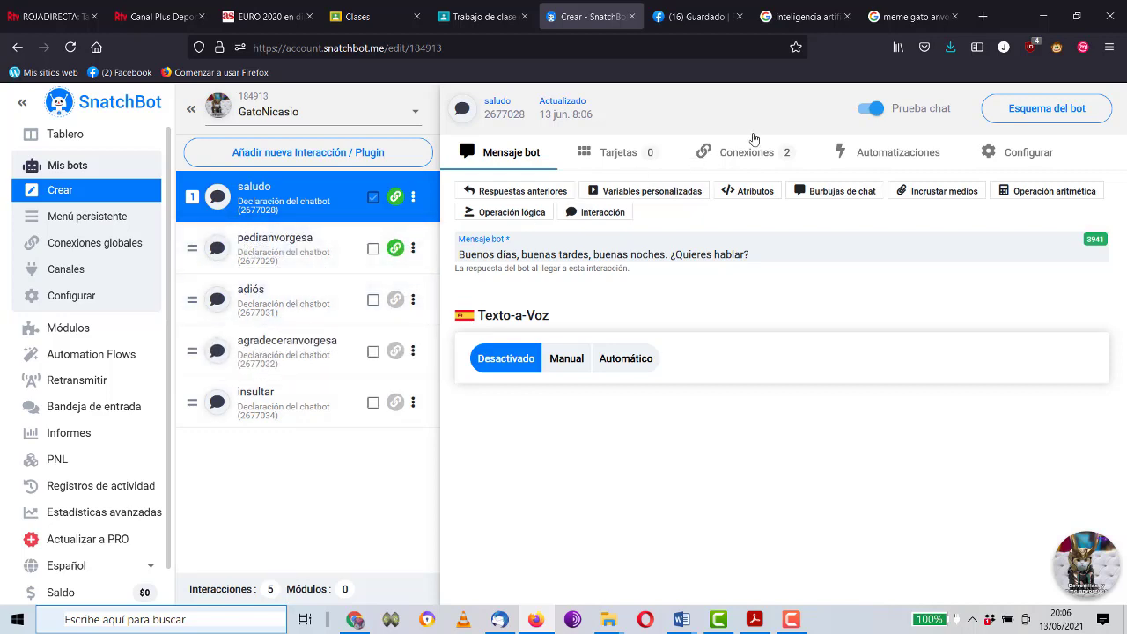
Check the bot diagram and start the pediranvorgesa interaction's bot message with "¿Tio".
left_click(1057, 106)
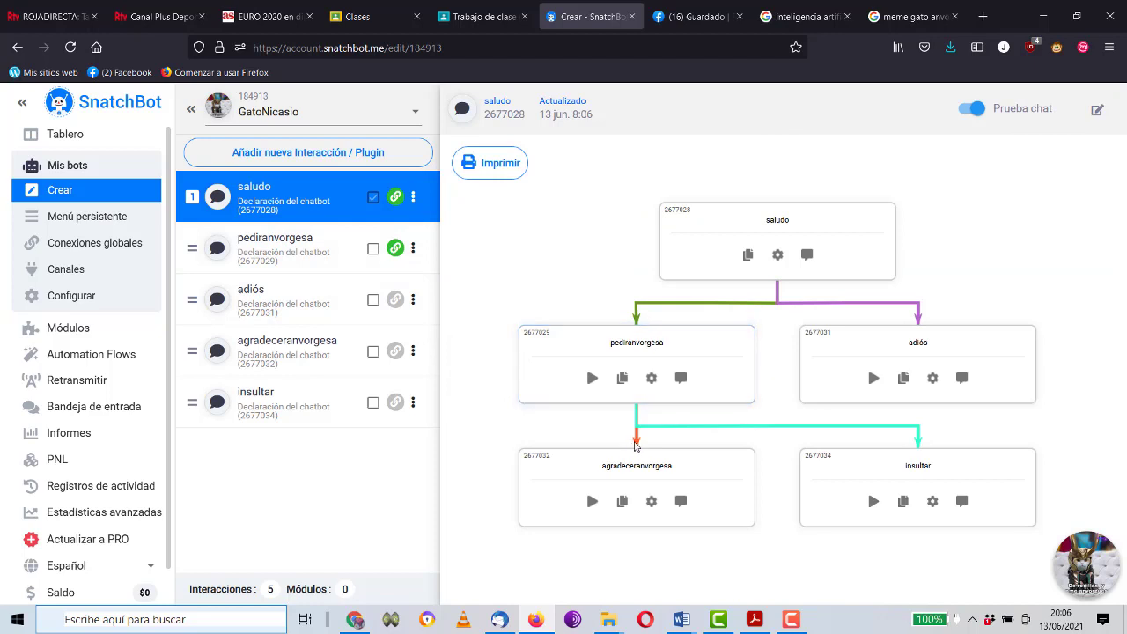
left_click(656, 372)
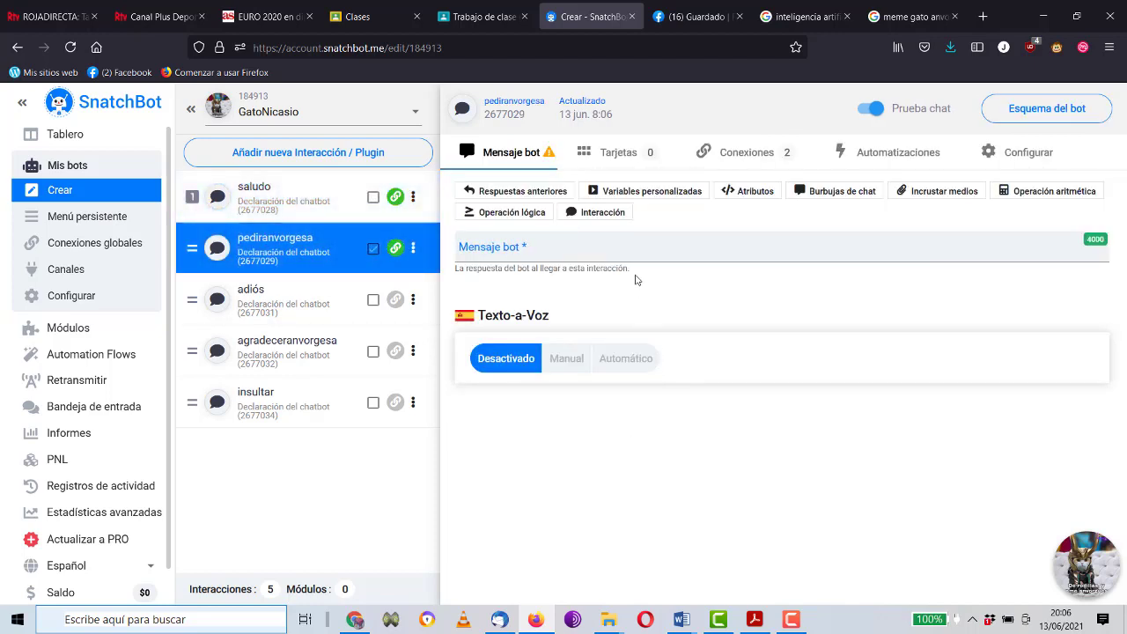
left_click(282, 201)
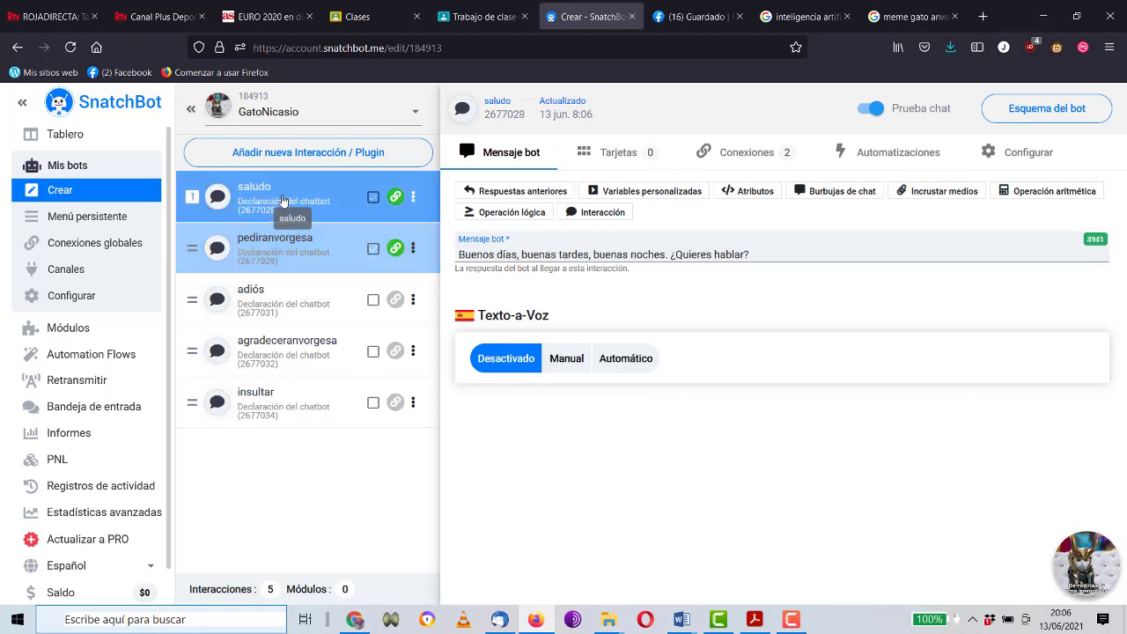
left_click(282, 248)
left_click(571, 252)
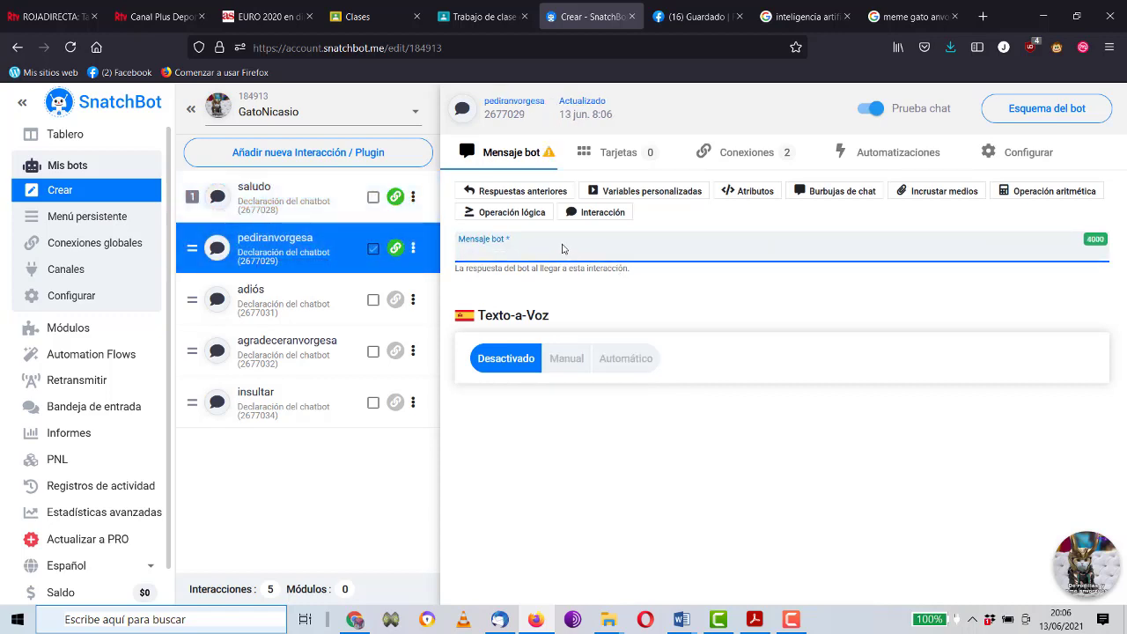
type("¿Tio")
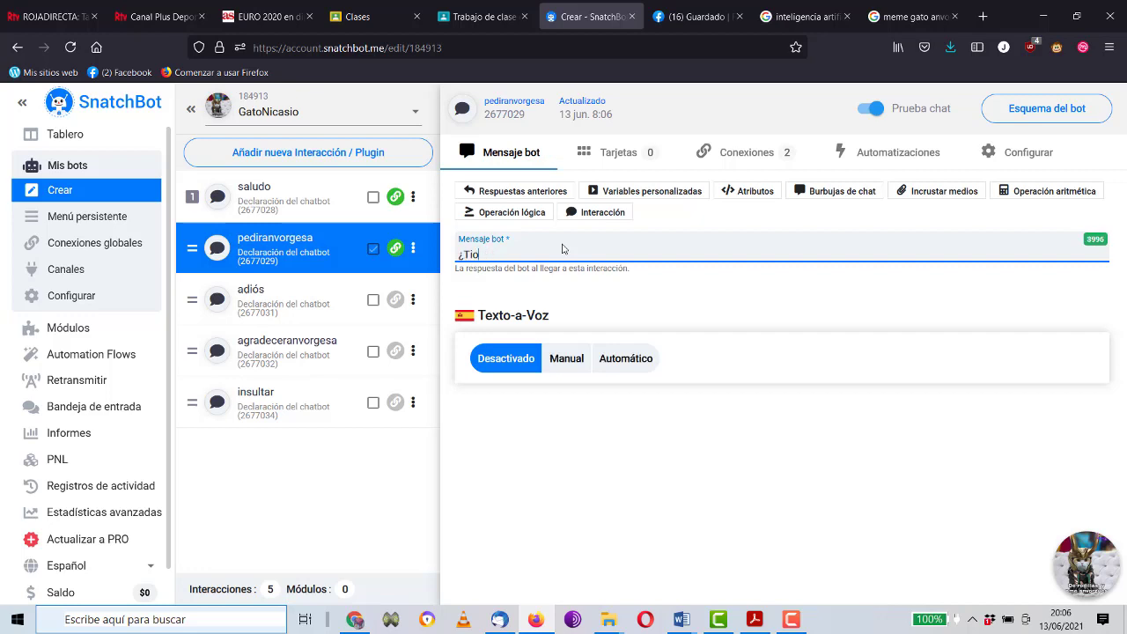